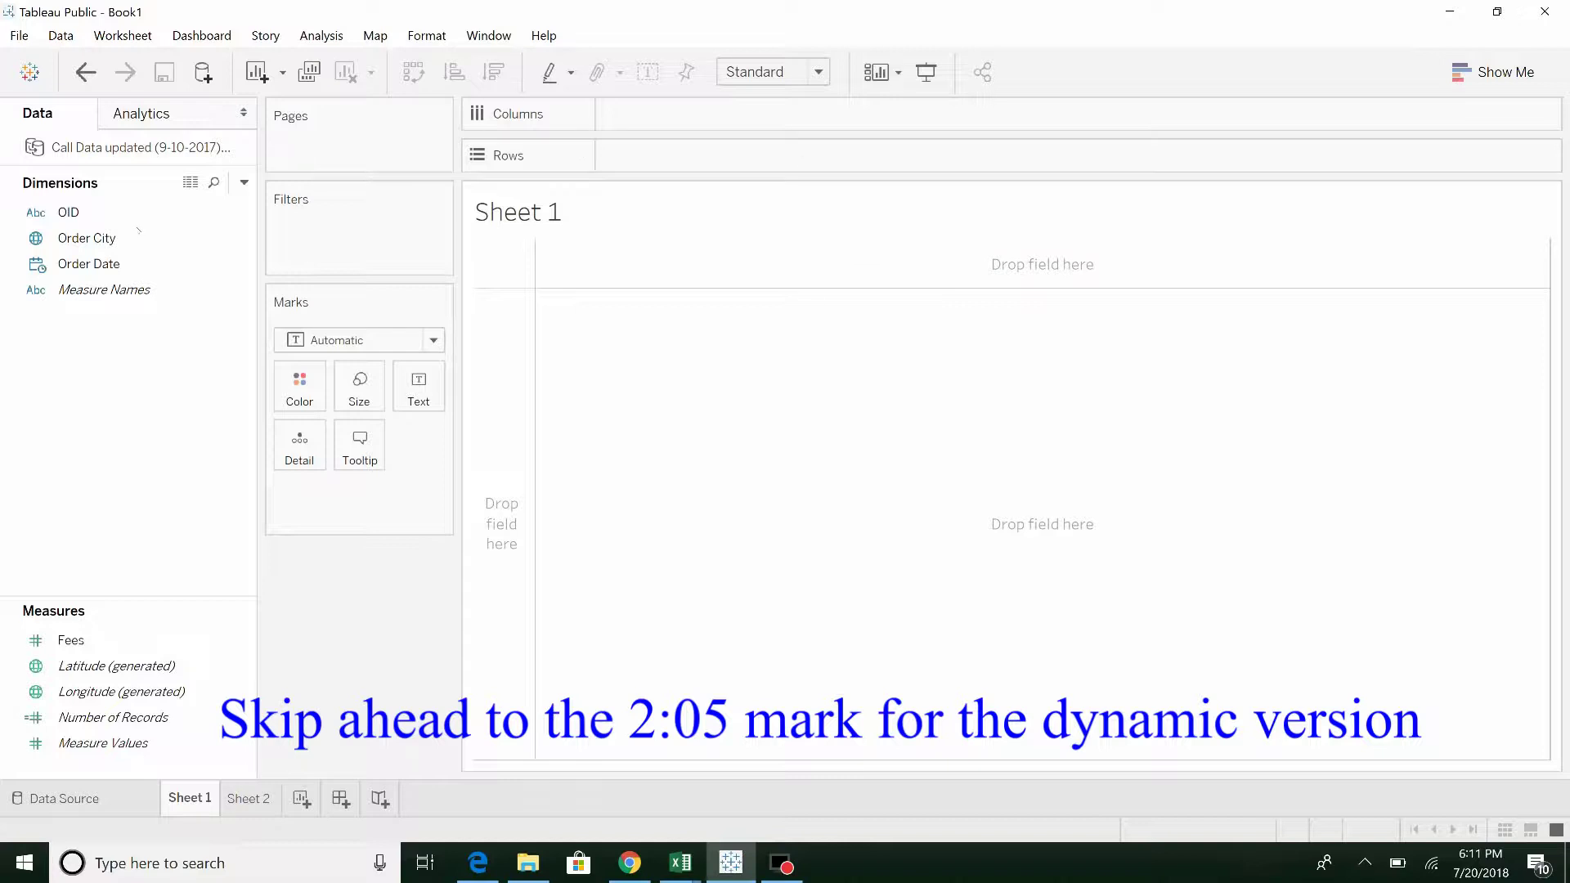
- Place Order Date on Columns and change its date level from YEAR to MONTH
click(130, 265)
click(85, 645)
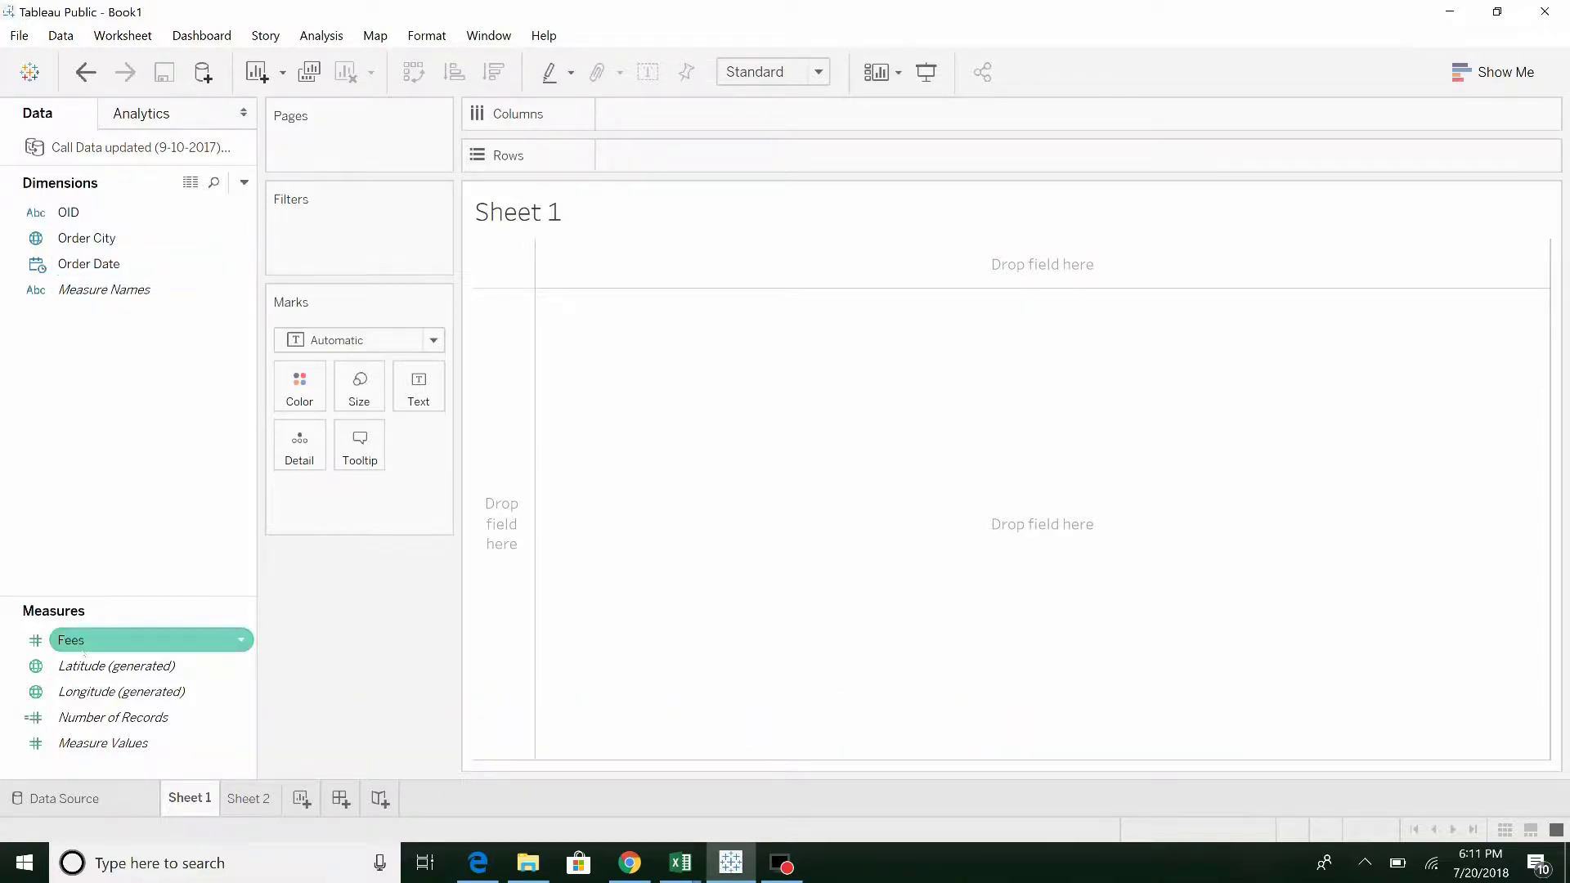
click(90, 273)
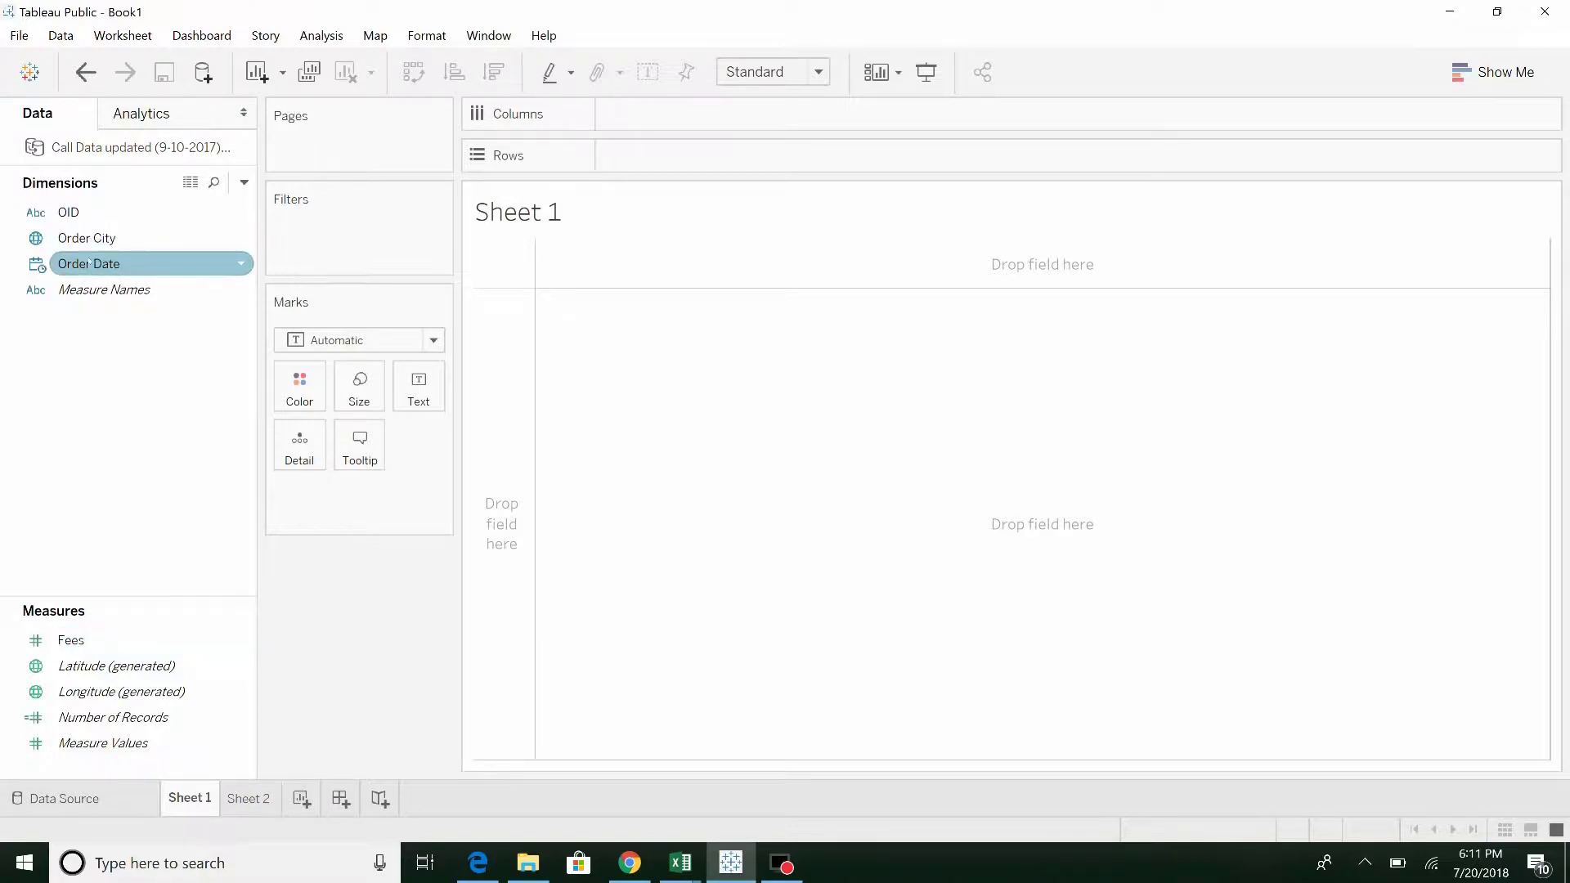
drag(90, 263, 742, 120)
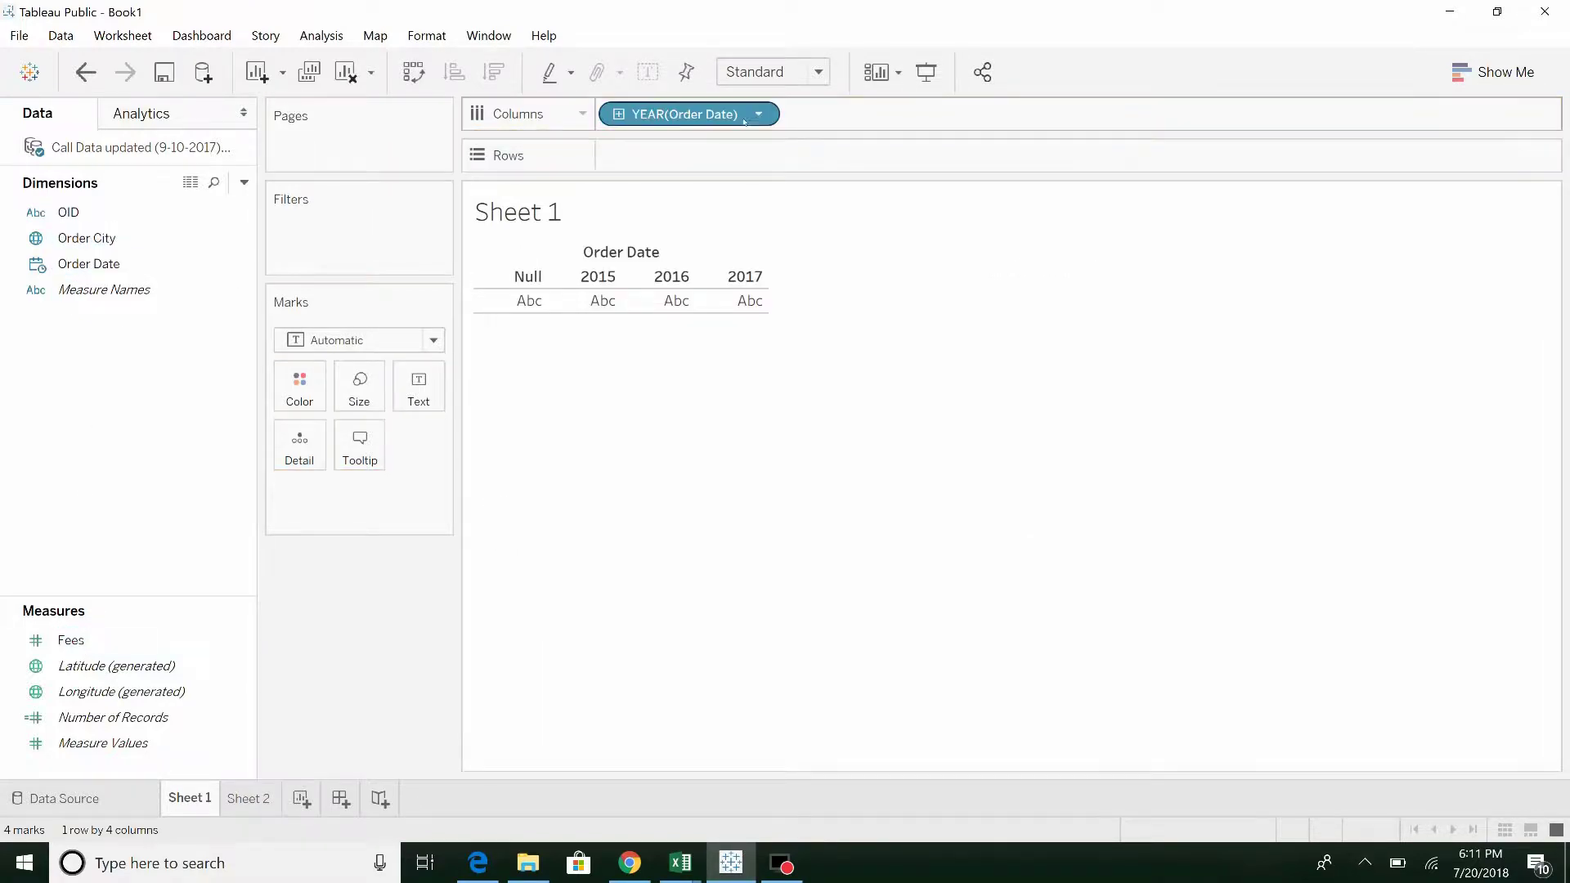
click(758, 115)
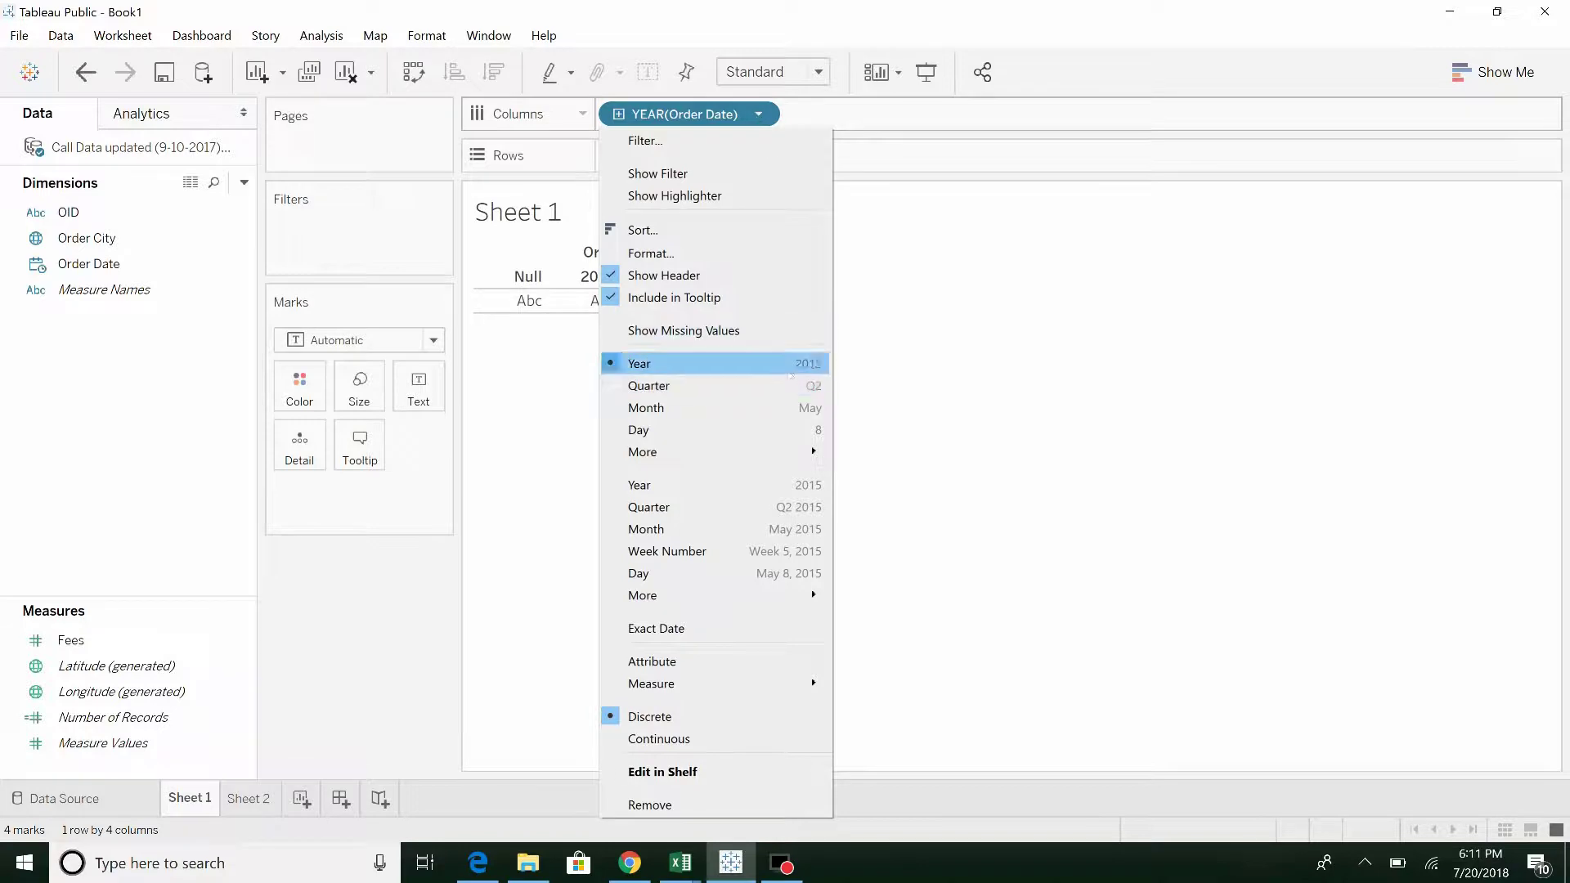
mouse_move(774, 452)
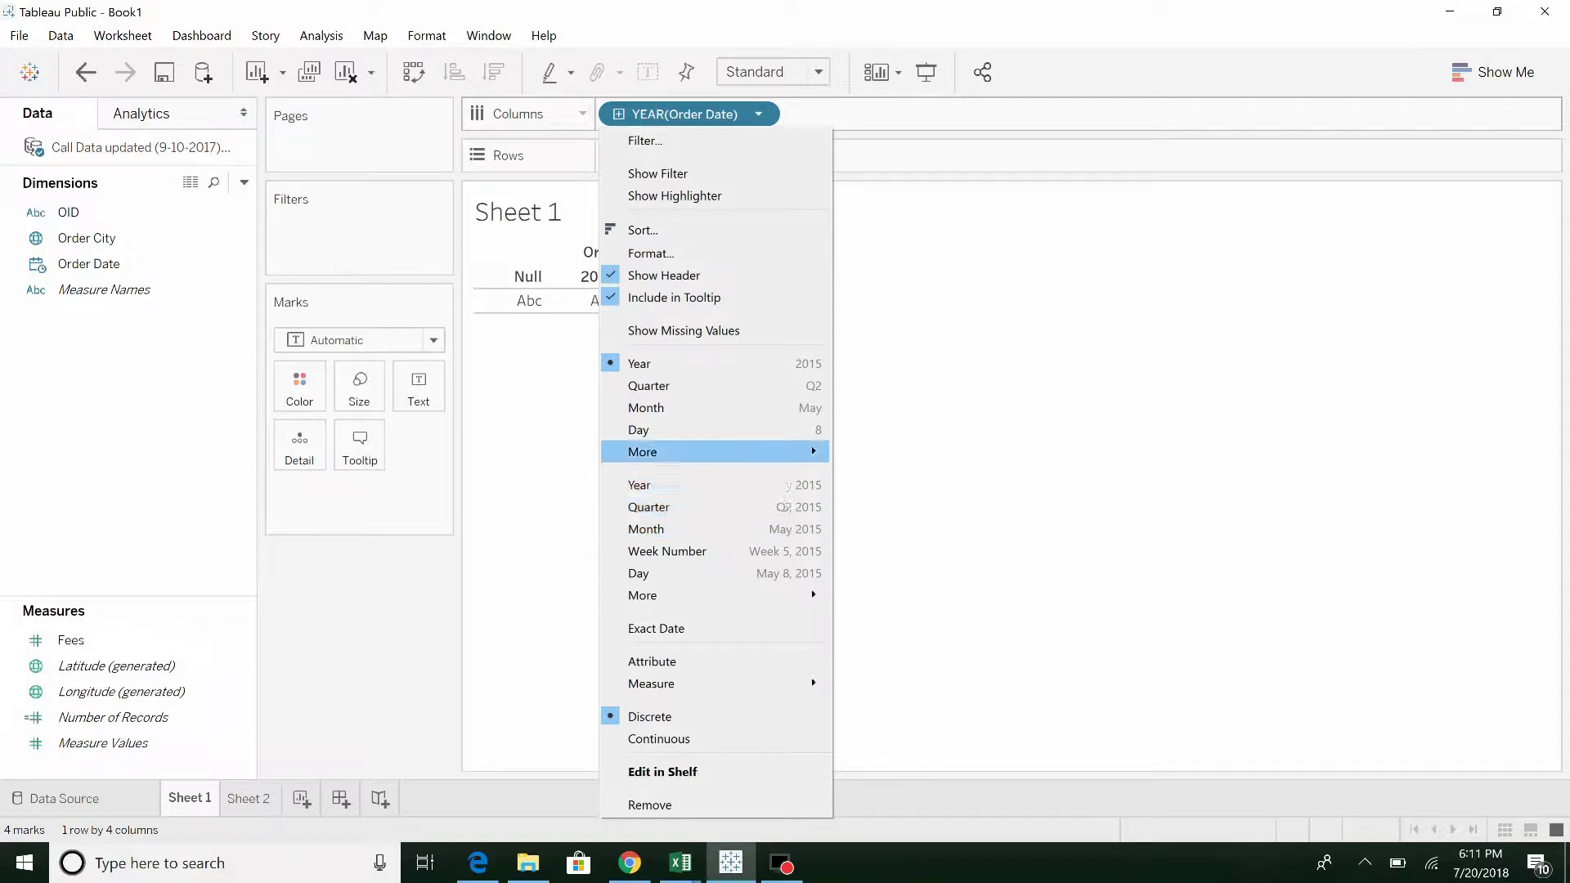
click(766, 407)
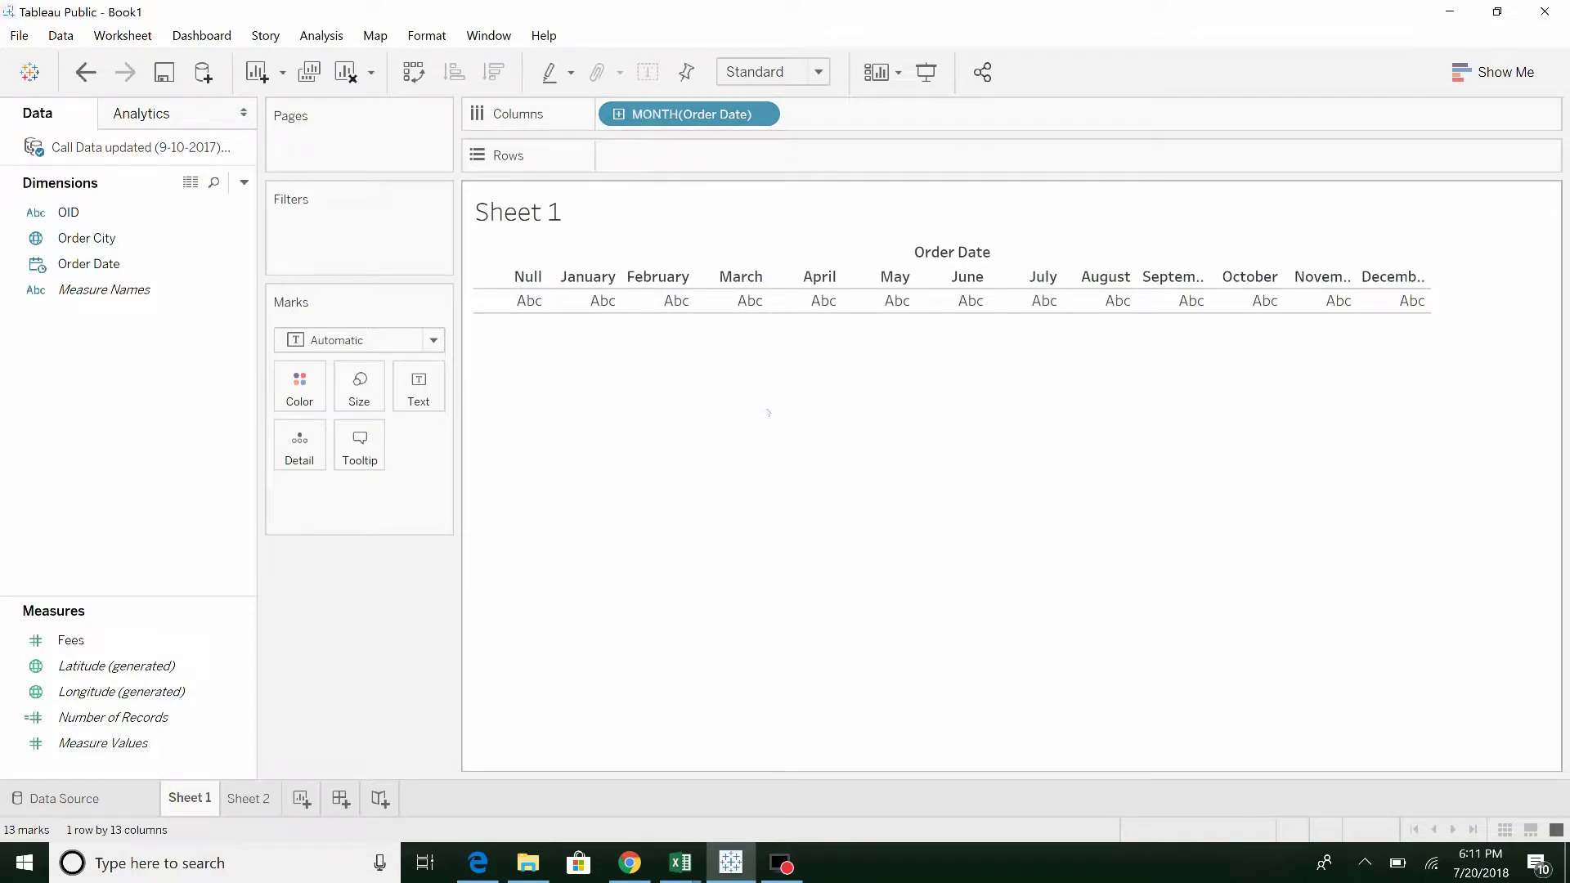
- Add SUM(Fees) to the monthly table and exclude the Null month
click(109, 650)
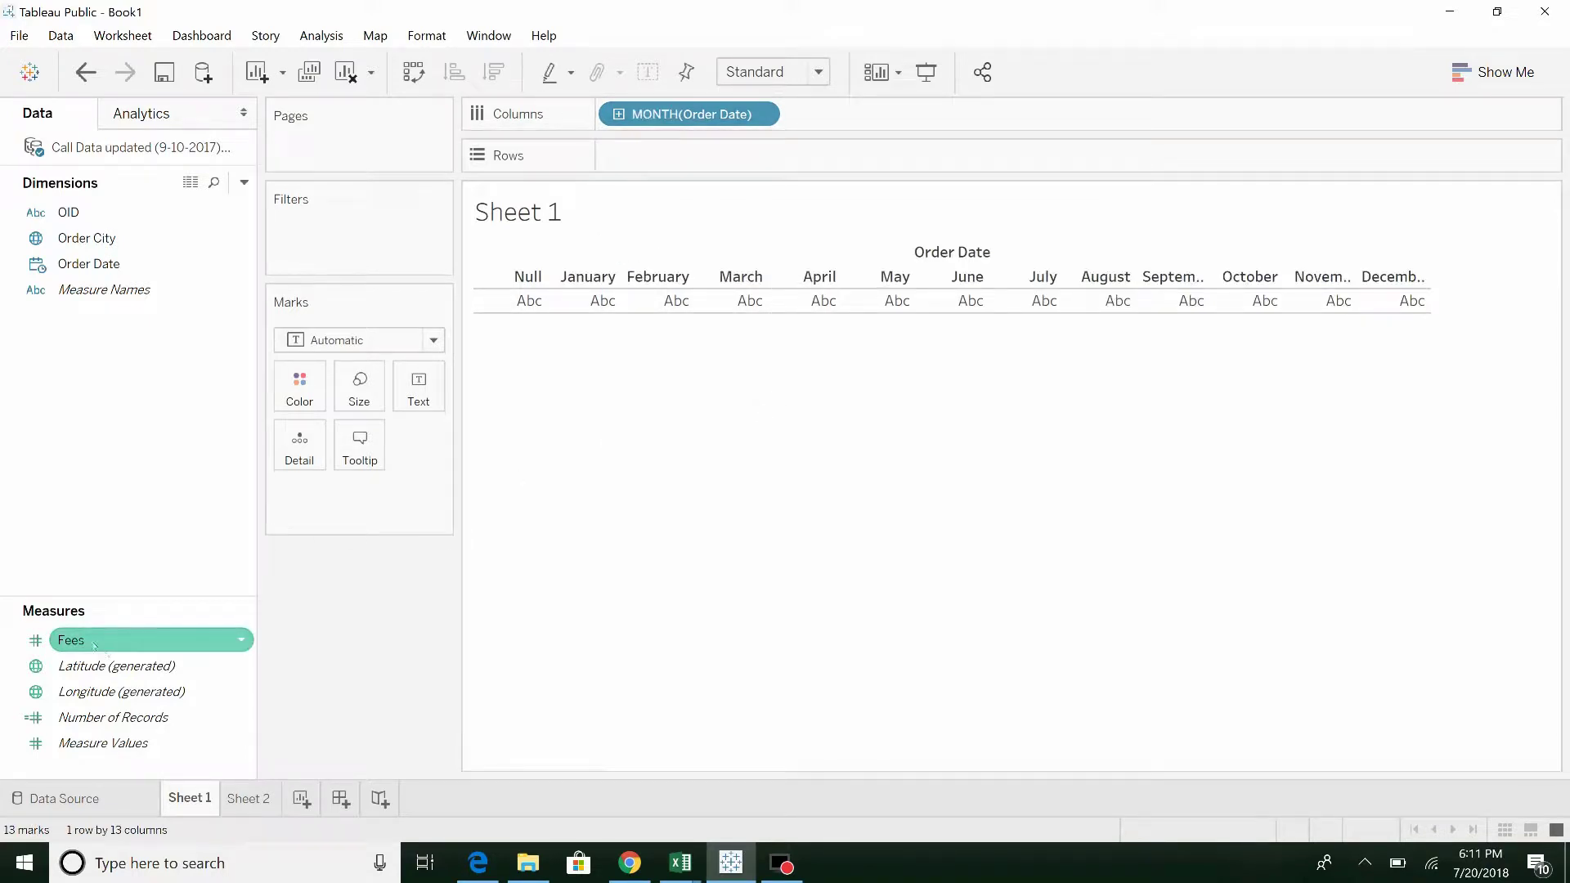
drag(94, 645, 638, 298)
mouse_move(517, 304)
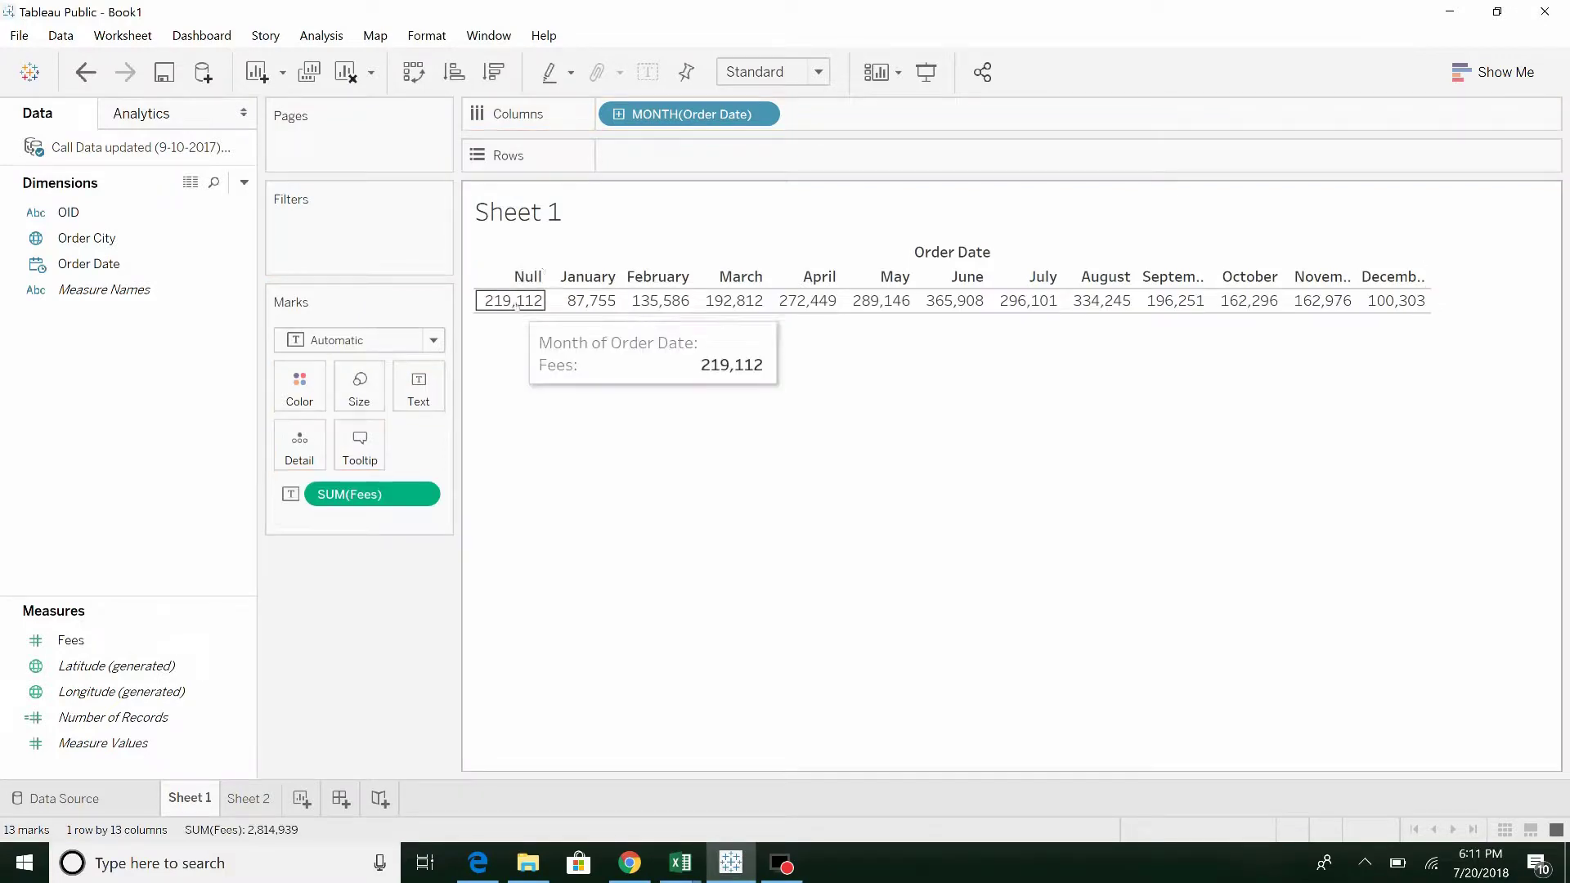
right_click(515, 278)
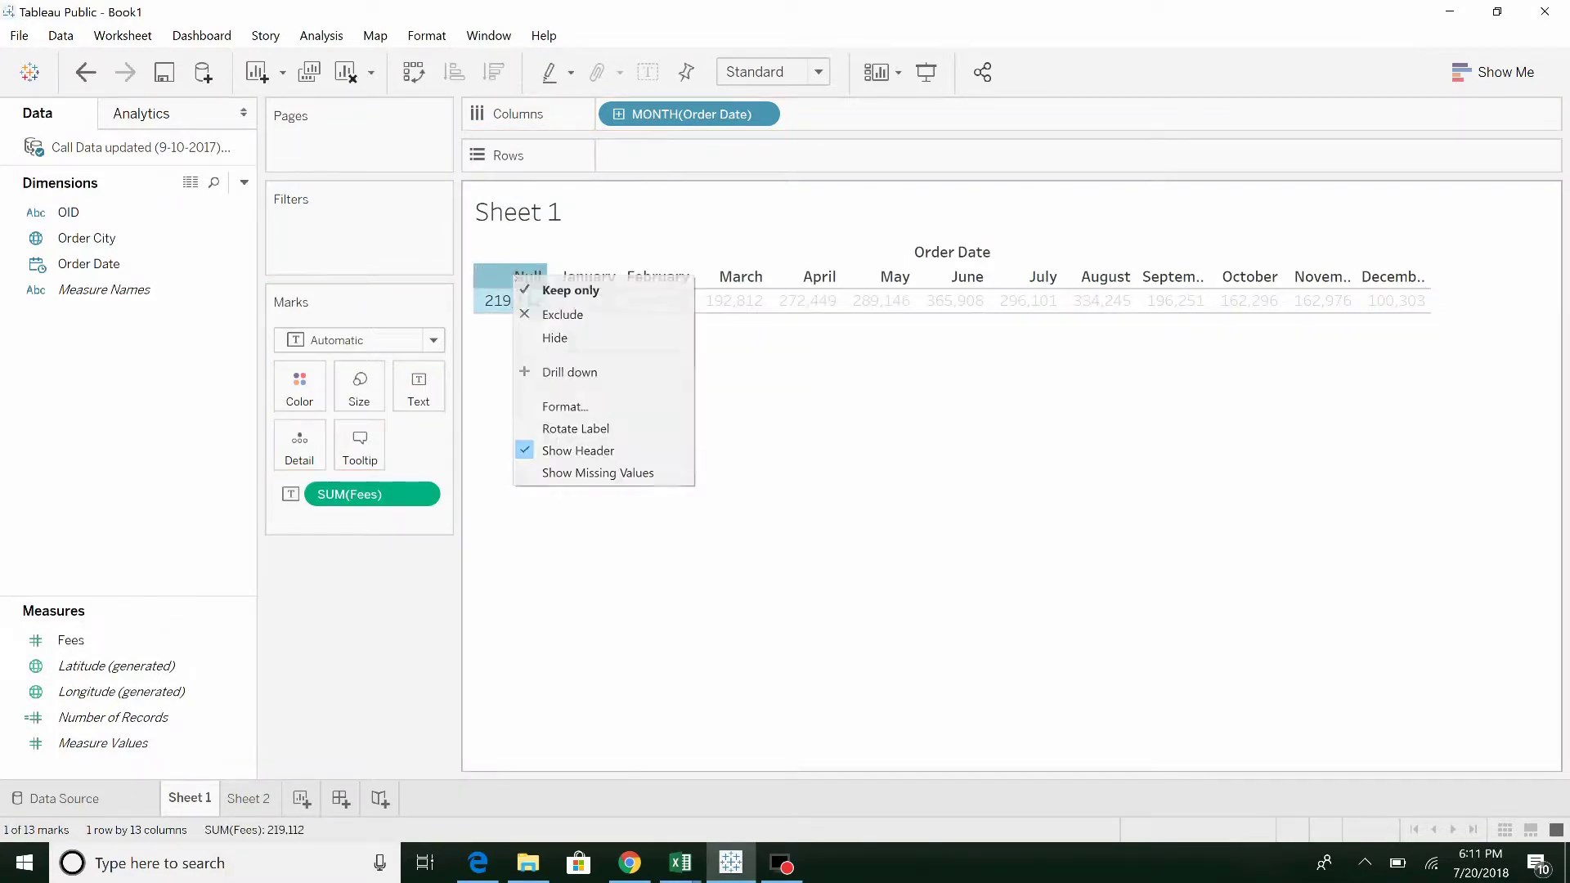
click(563, 314)
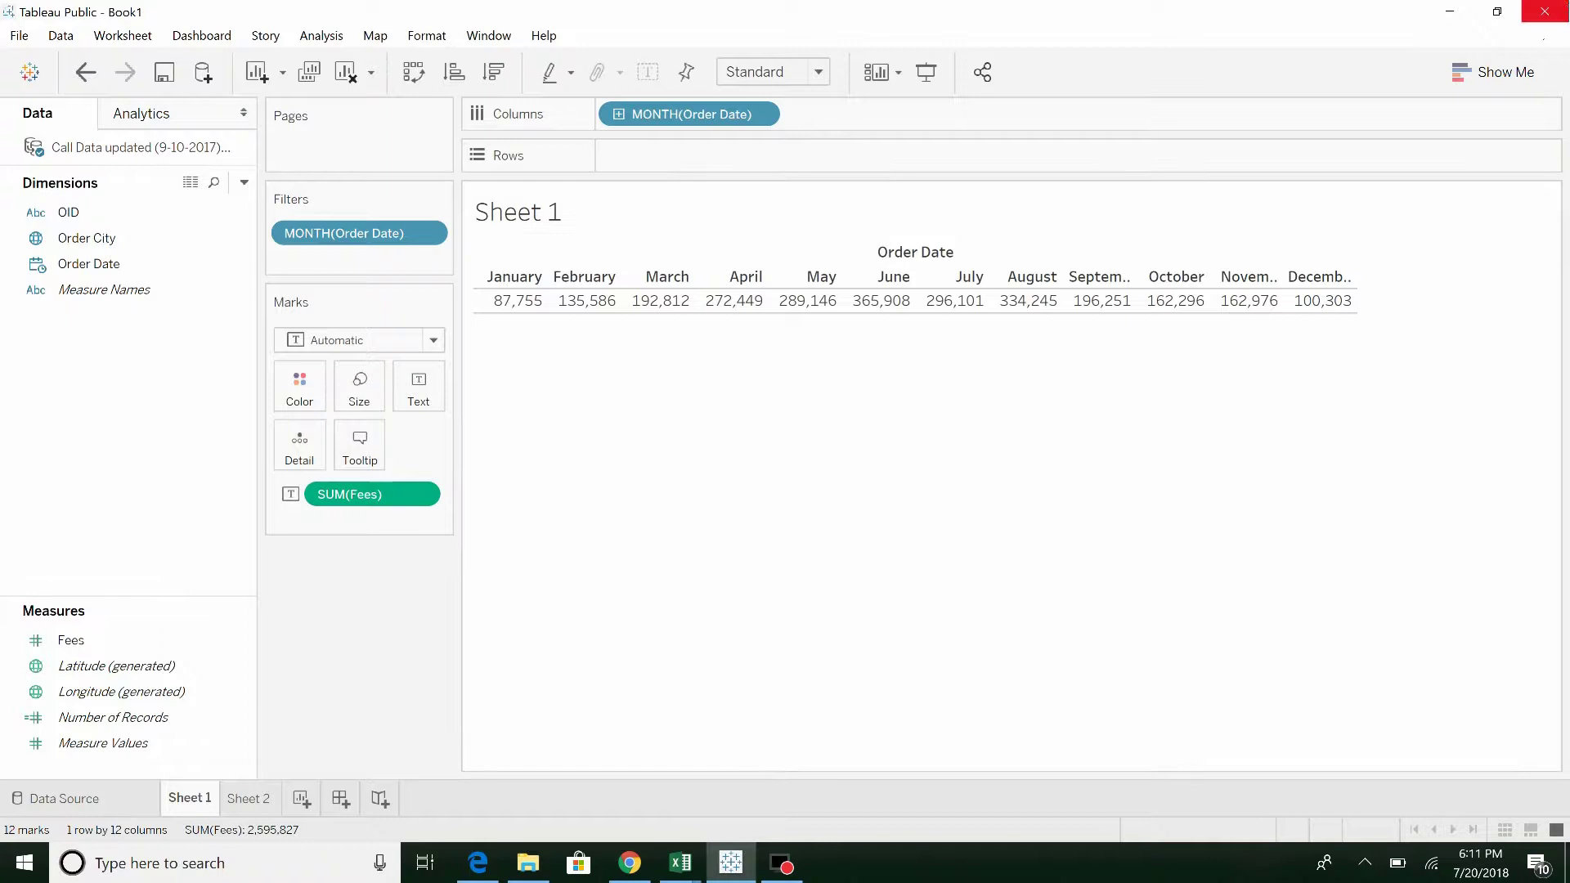
- Convert the view to a continuous line chart from Show Me, then hide the gallery
click(1532, 85)
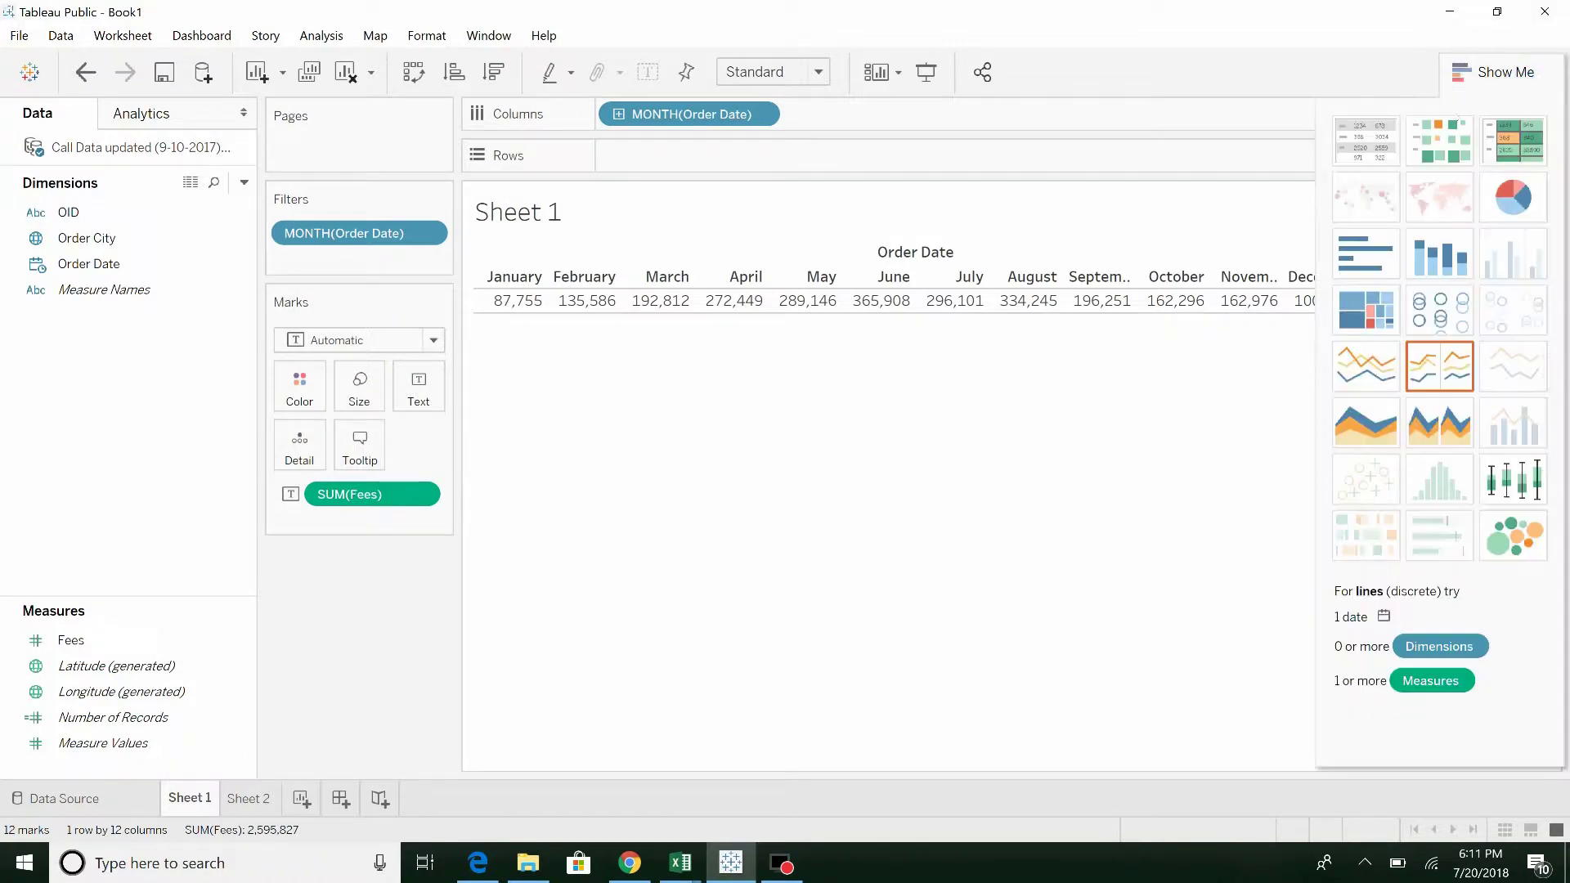
click(1367, 375)
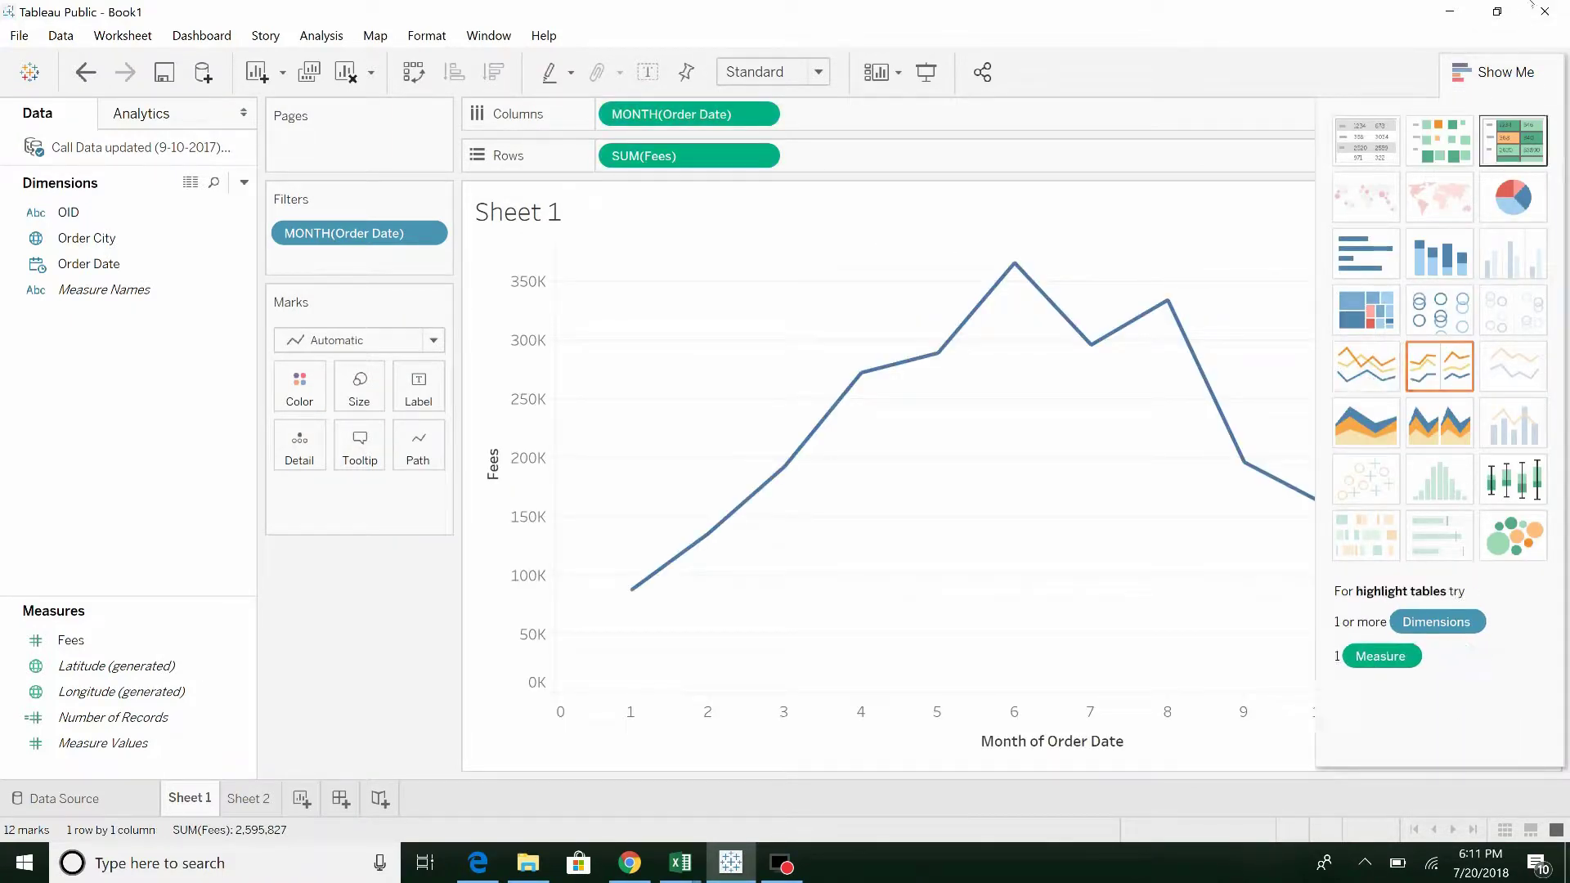
click(1496, 72)
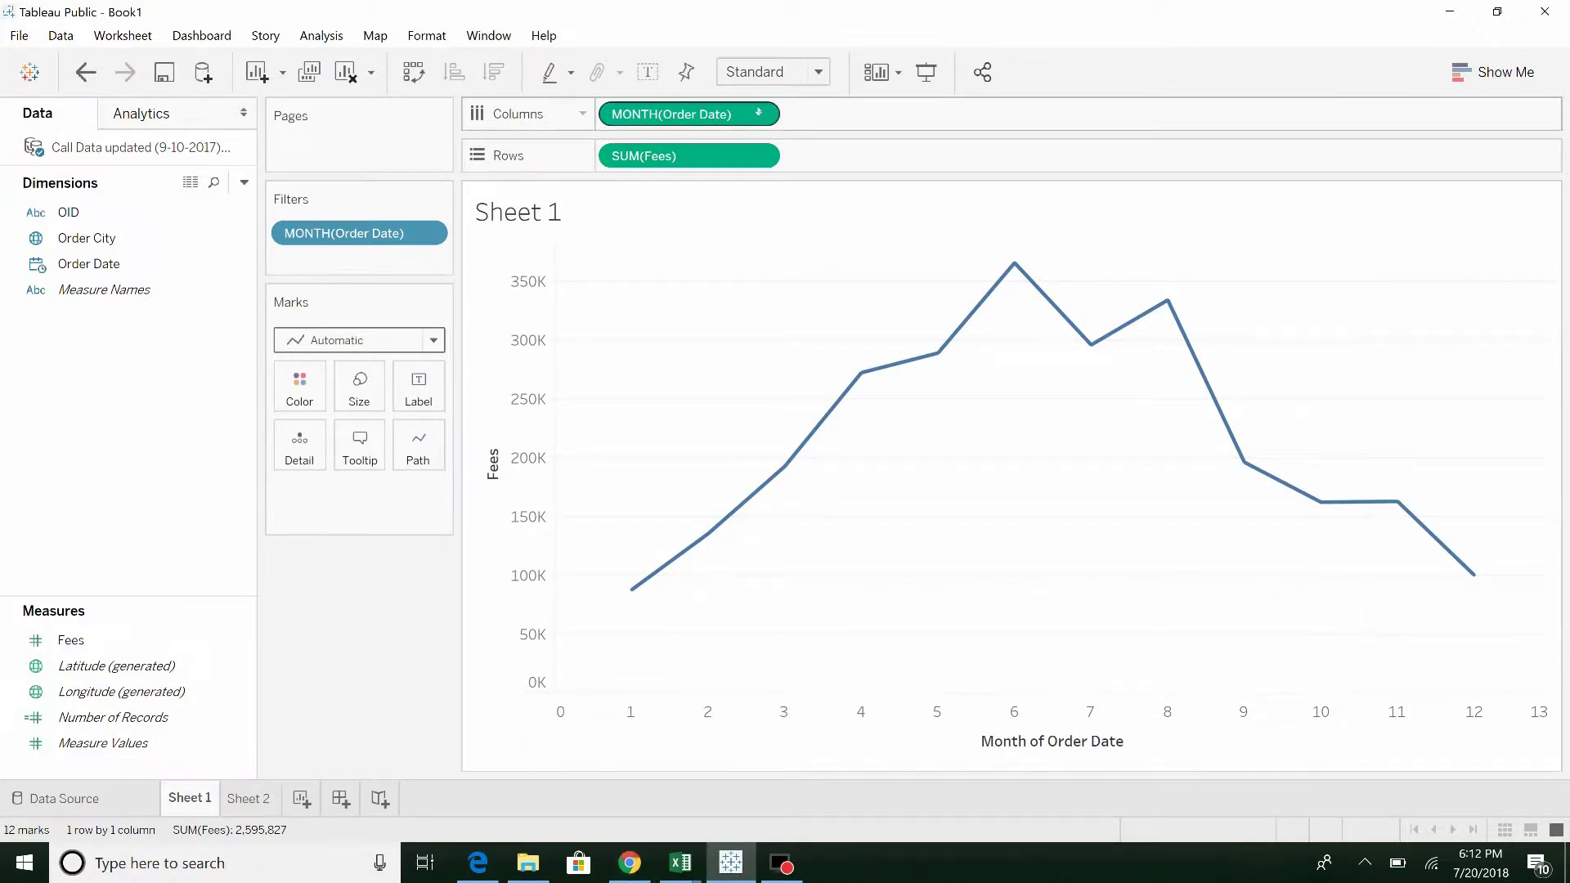
- Set MONTH(Order Date) on Columns to Discrete so months appear as January–December
click(759, 116)
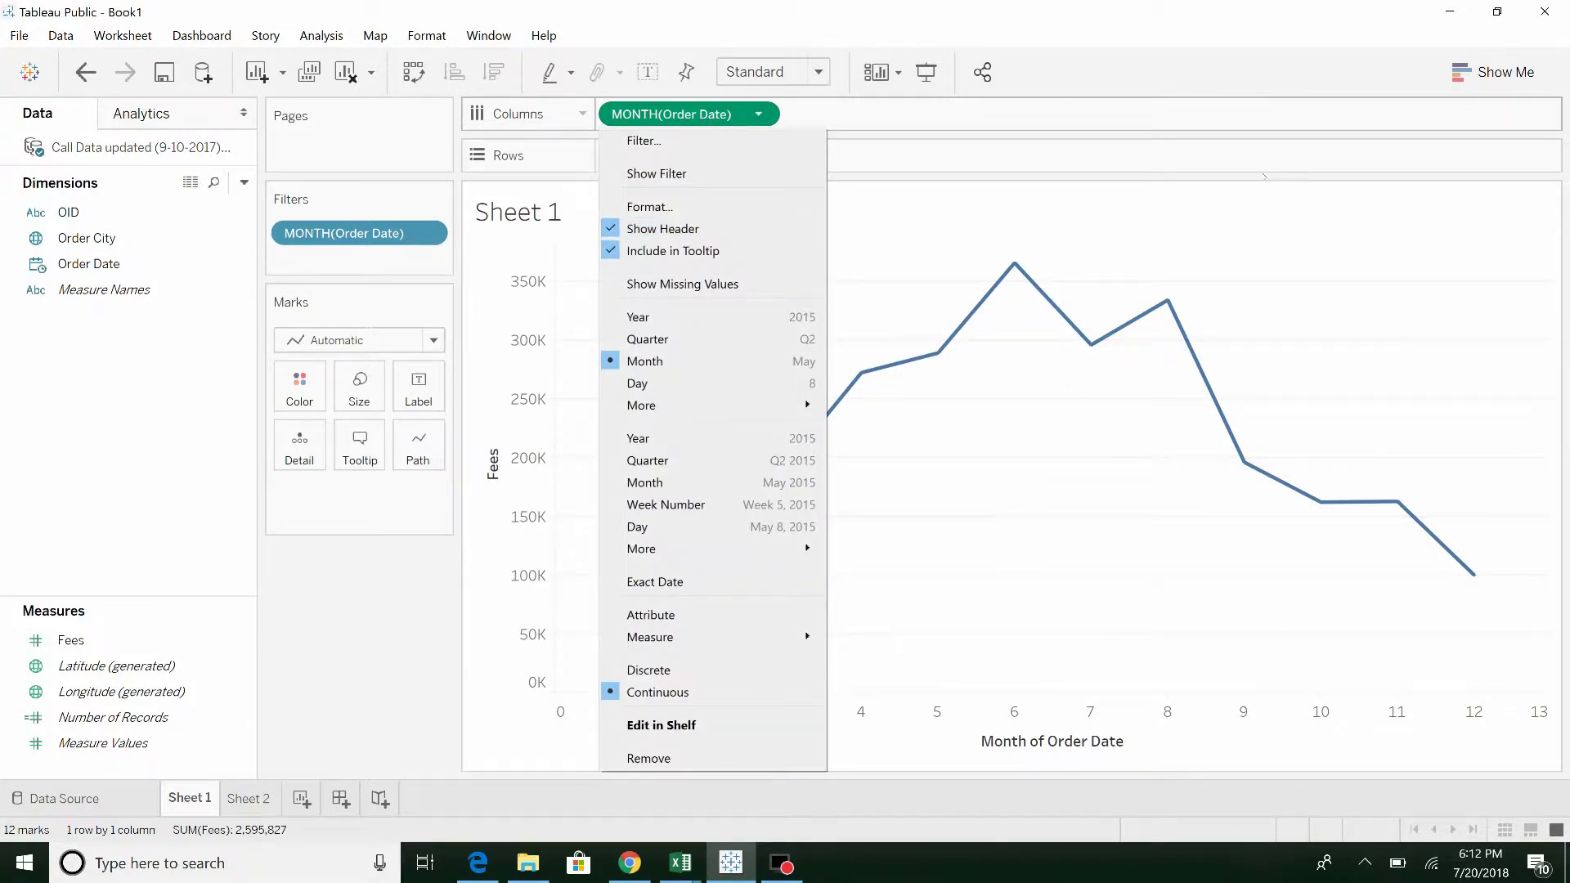
click(651, 608)
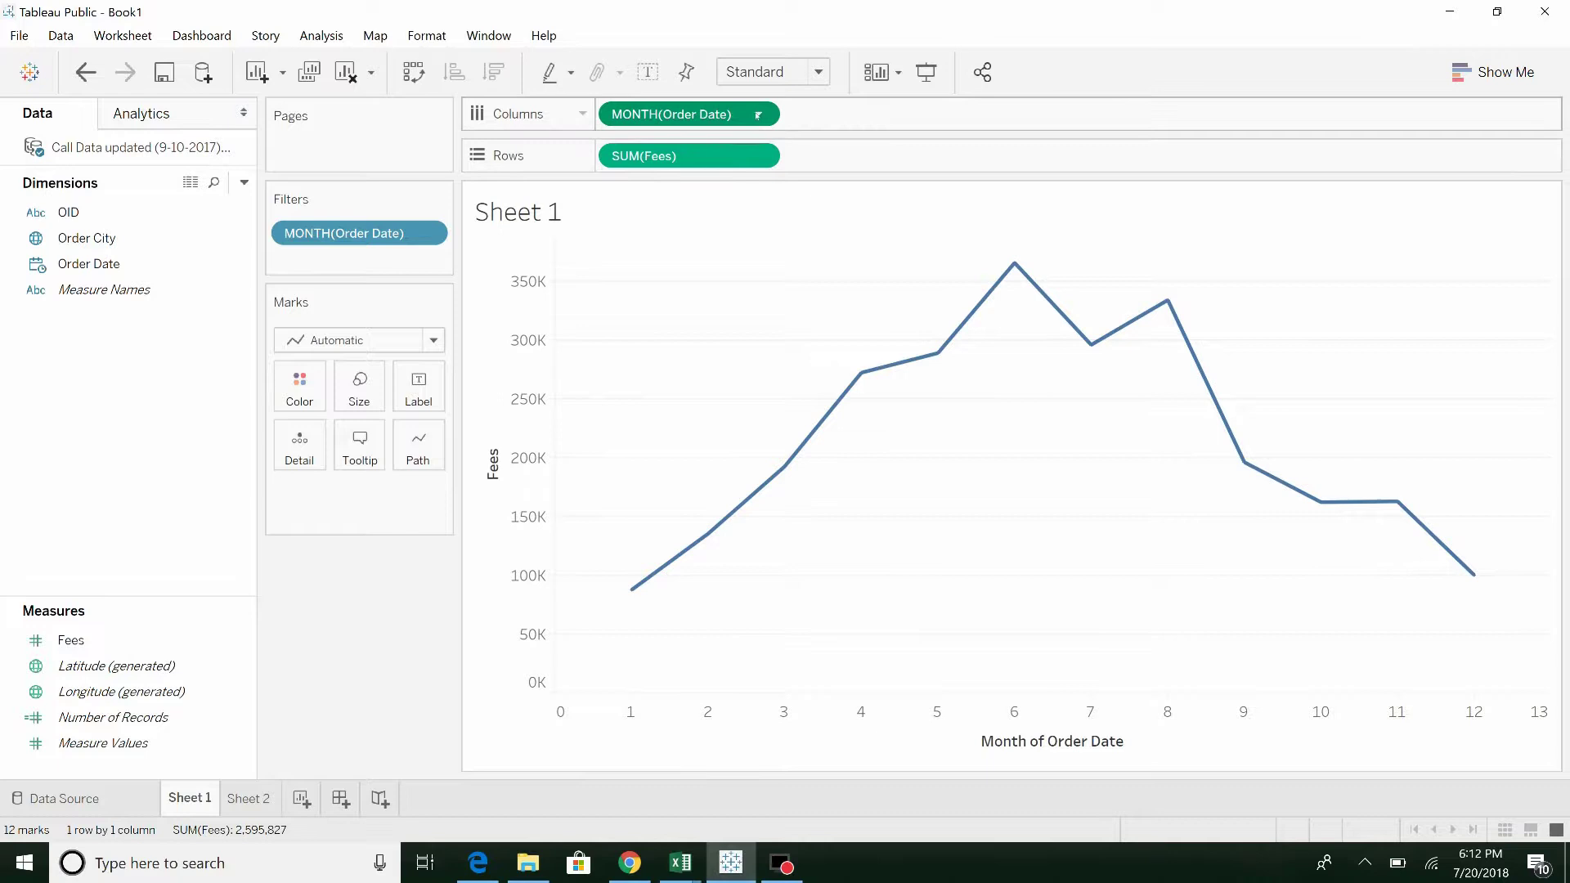
click(759, 115)
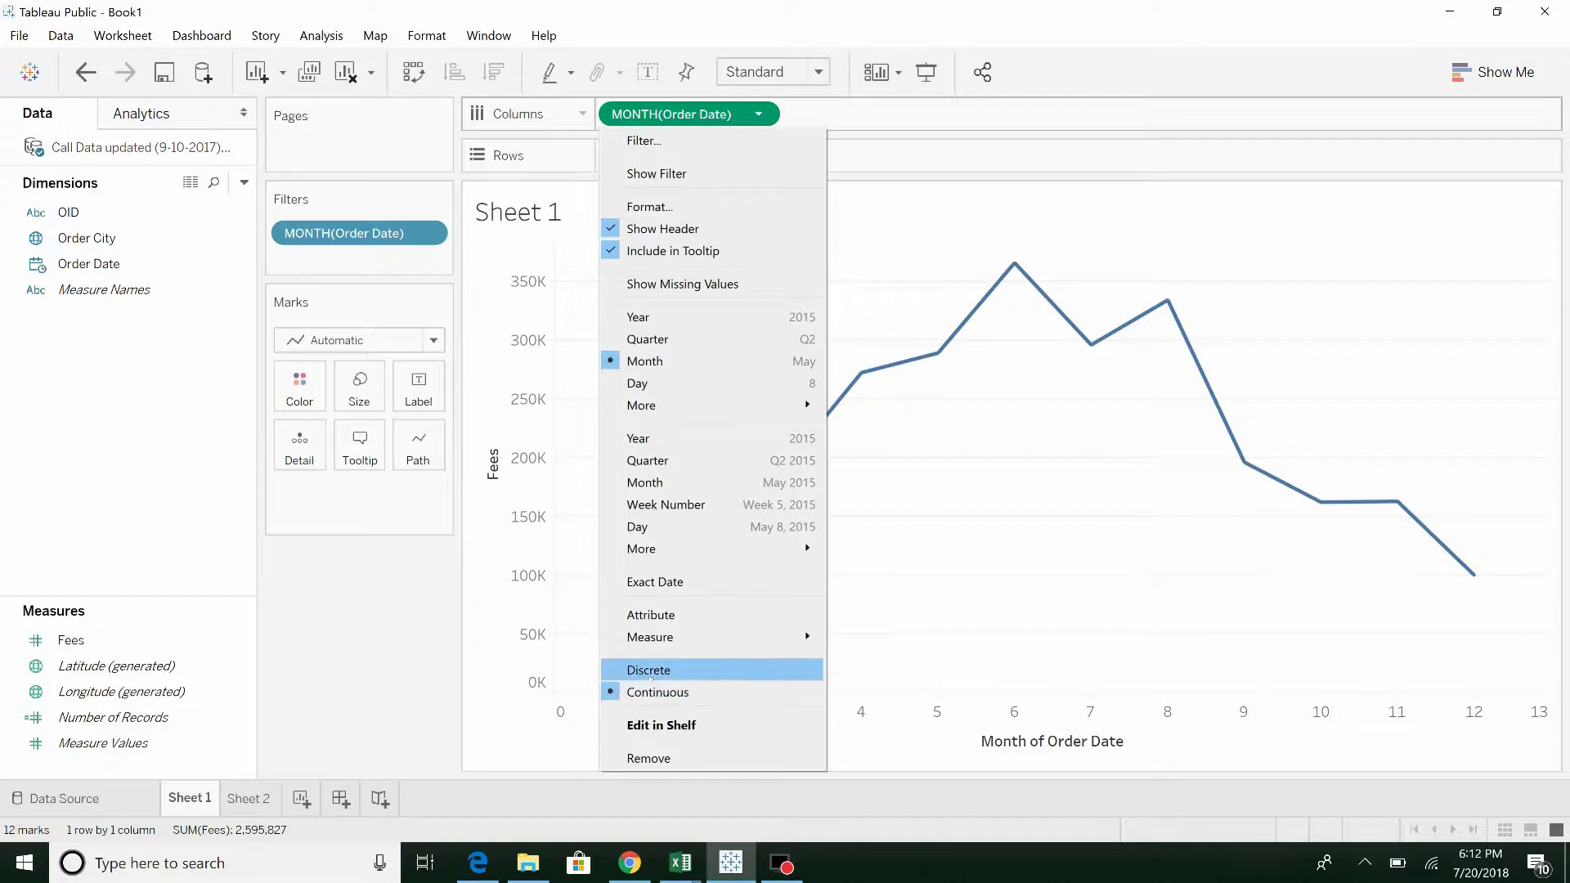
click(650, 676)
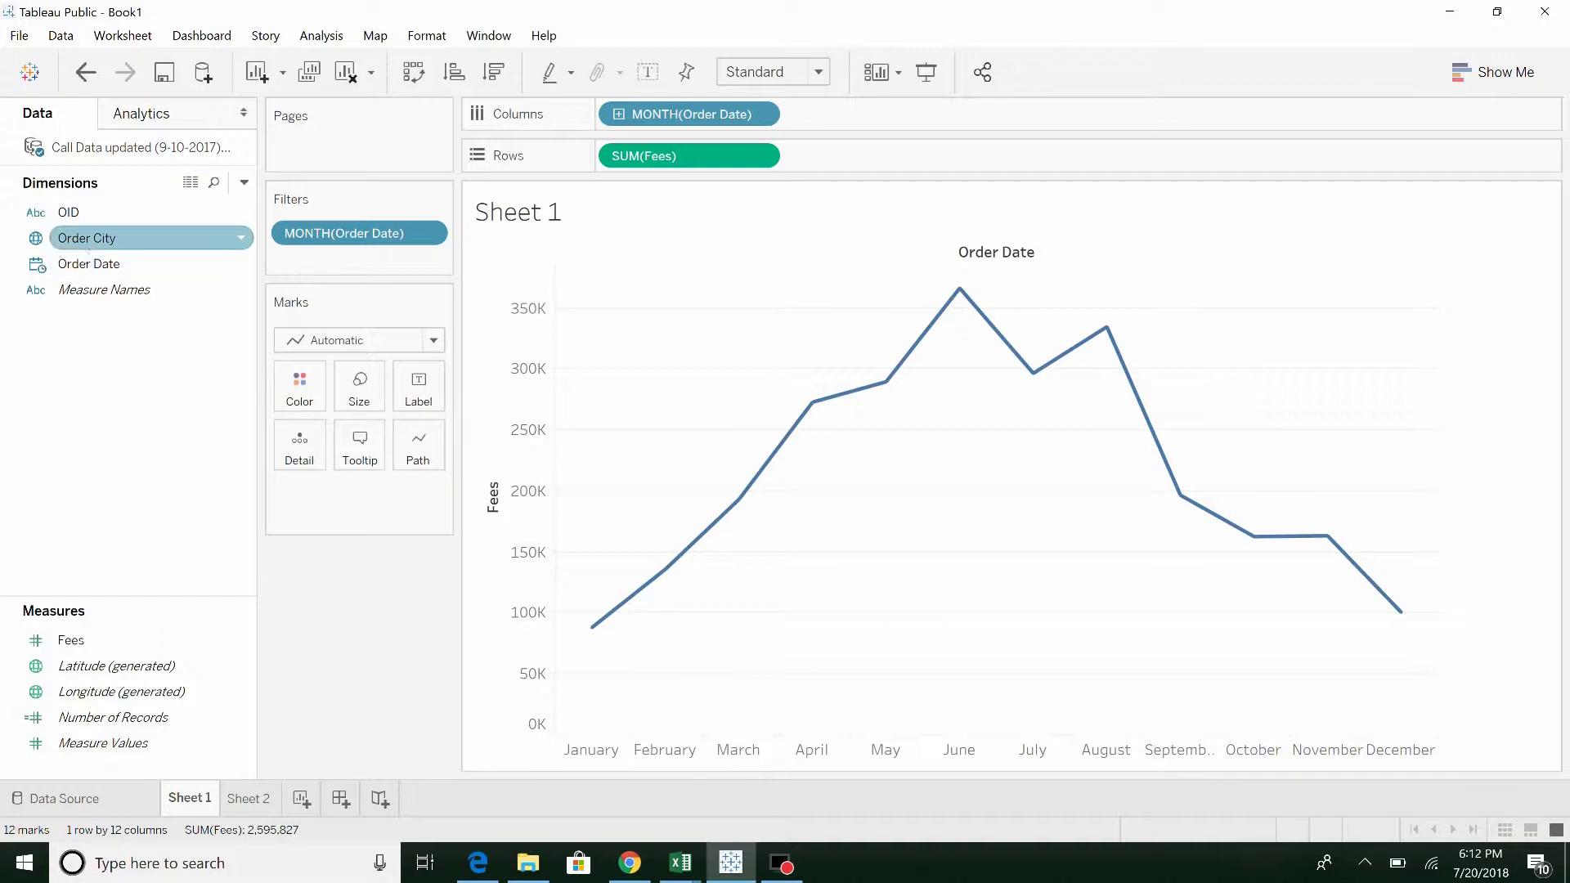
- Drop Order Date onto Color so 2015, 2016 and 2017 get separate Fees lines
click(81, 266)
drag(81, 267, 303, 400)
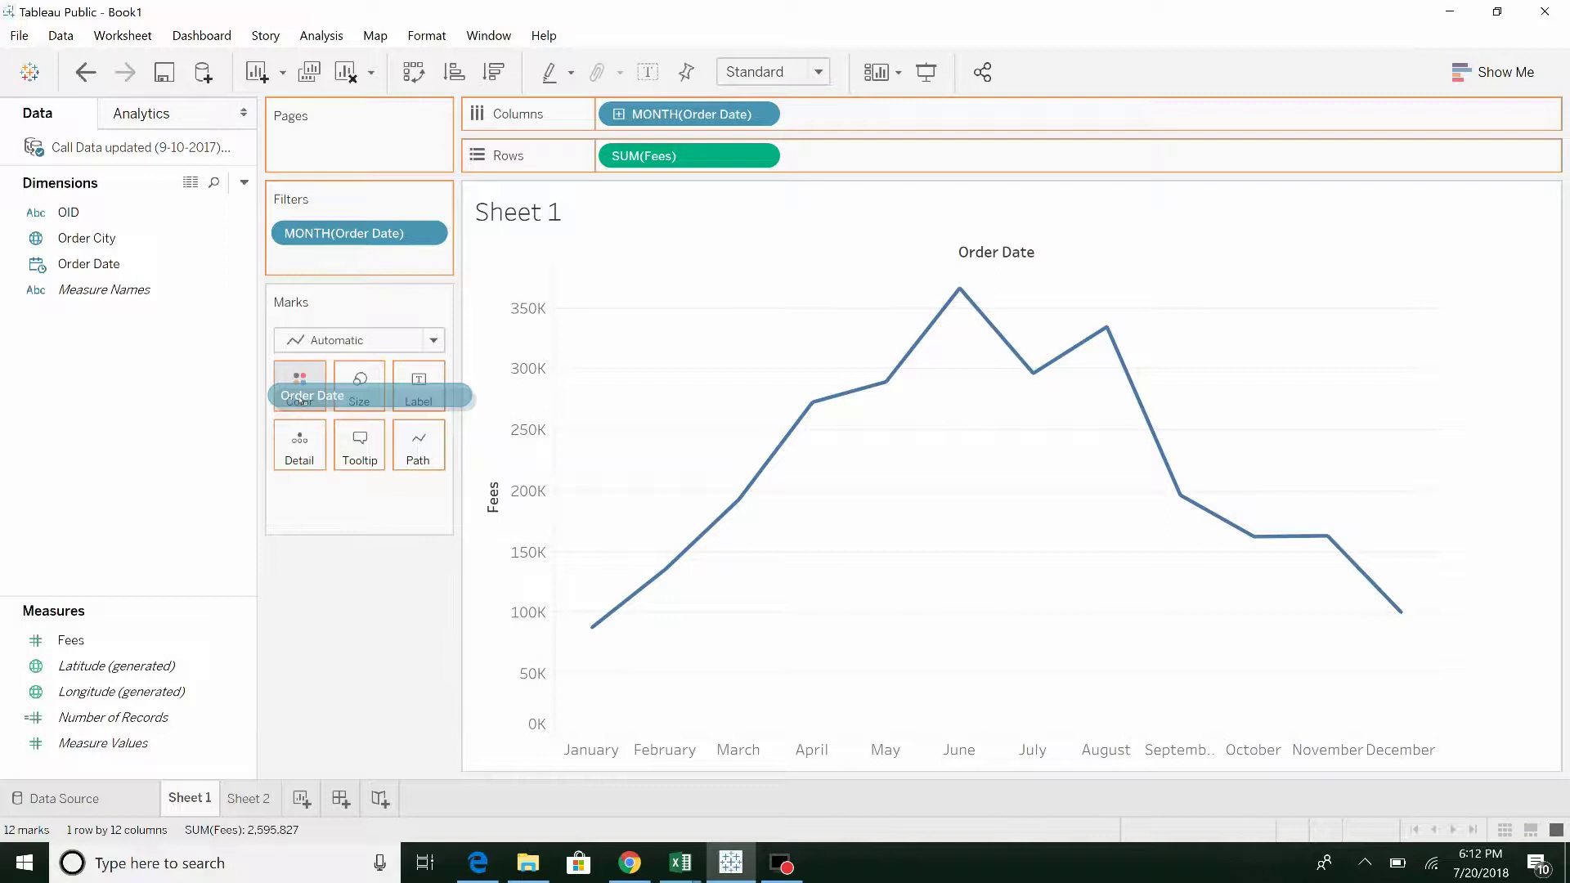
drag(300, 399, 300, 399)
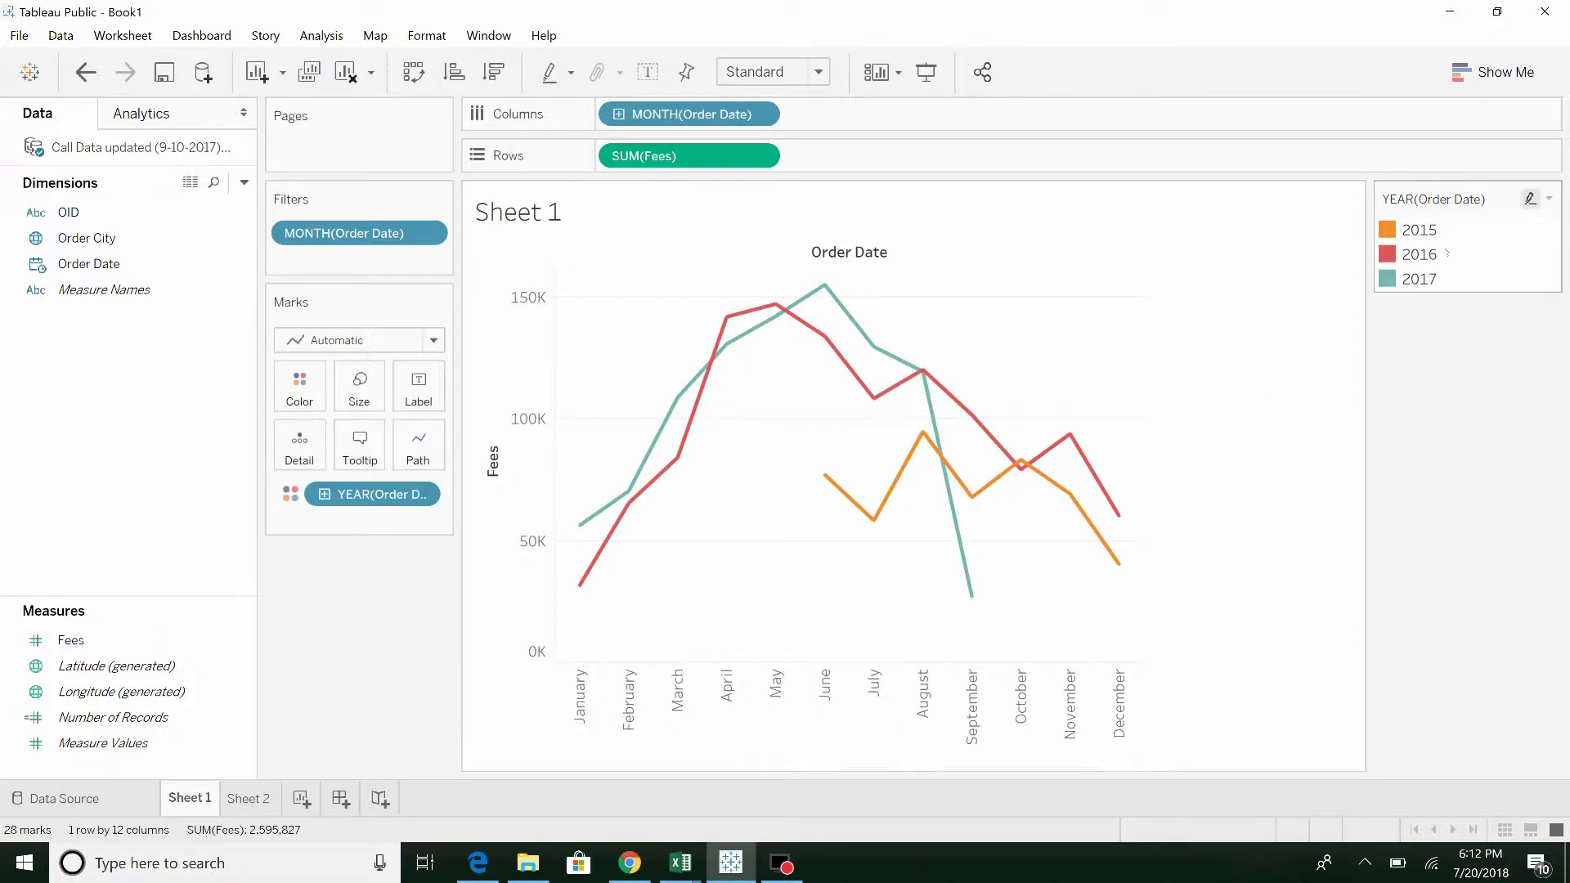
mouse_move(867, 501)
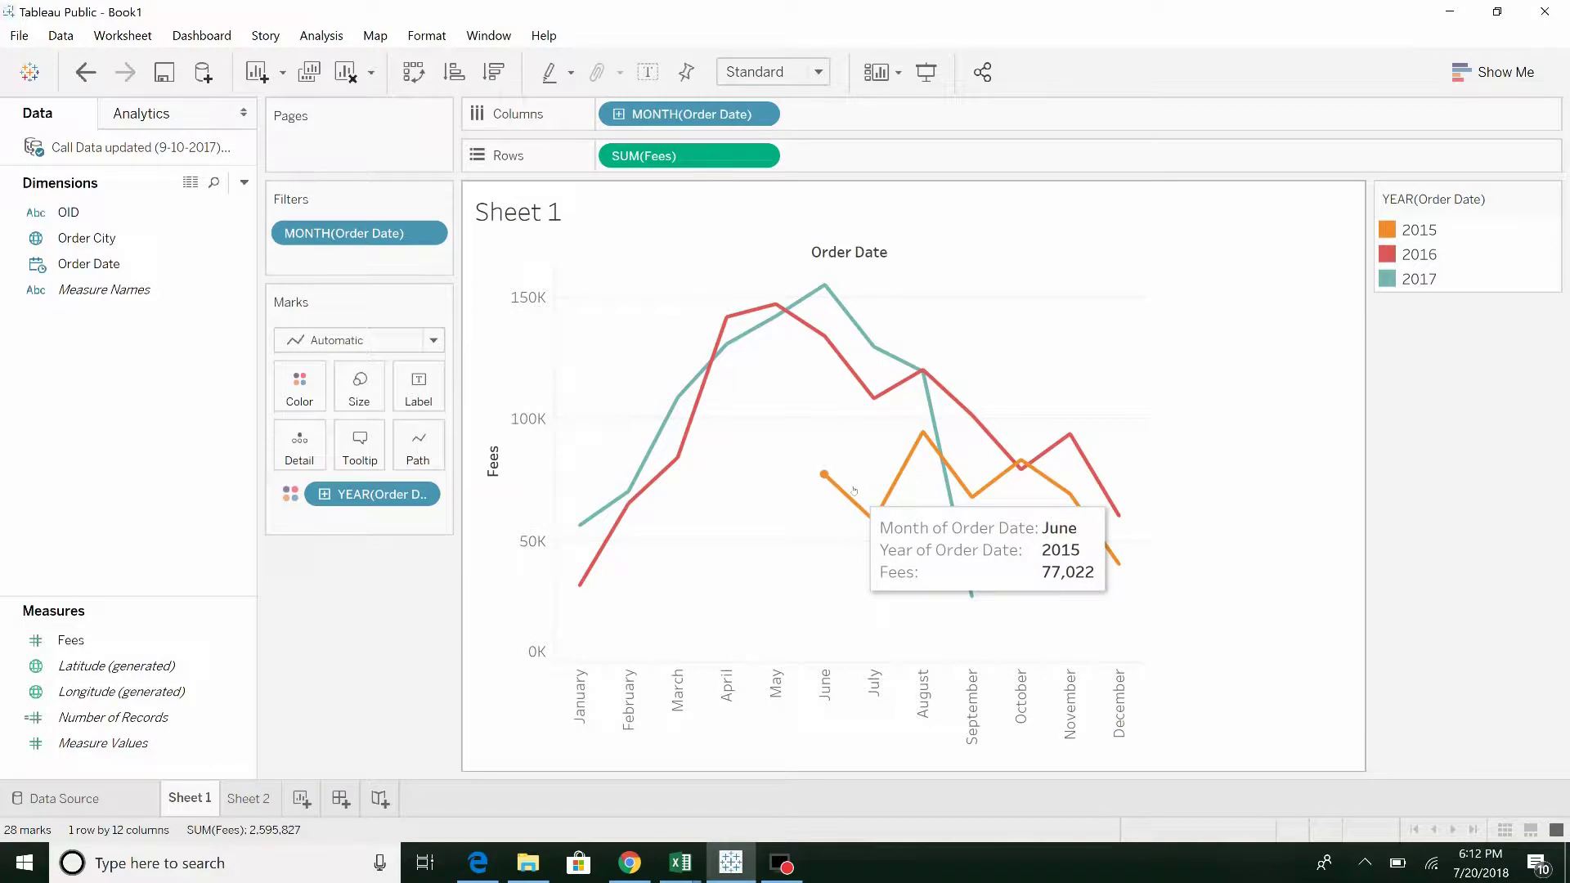
mouse_move(1117, 581)
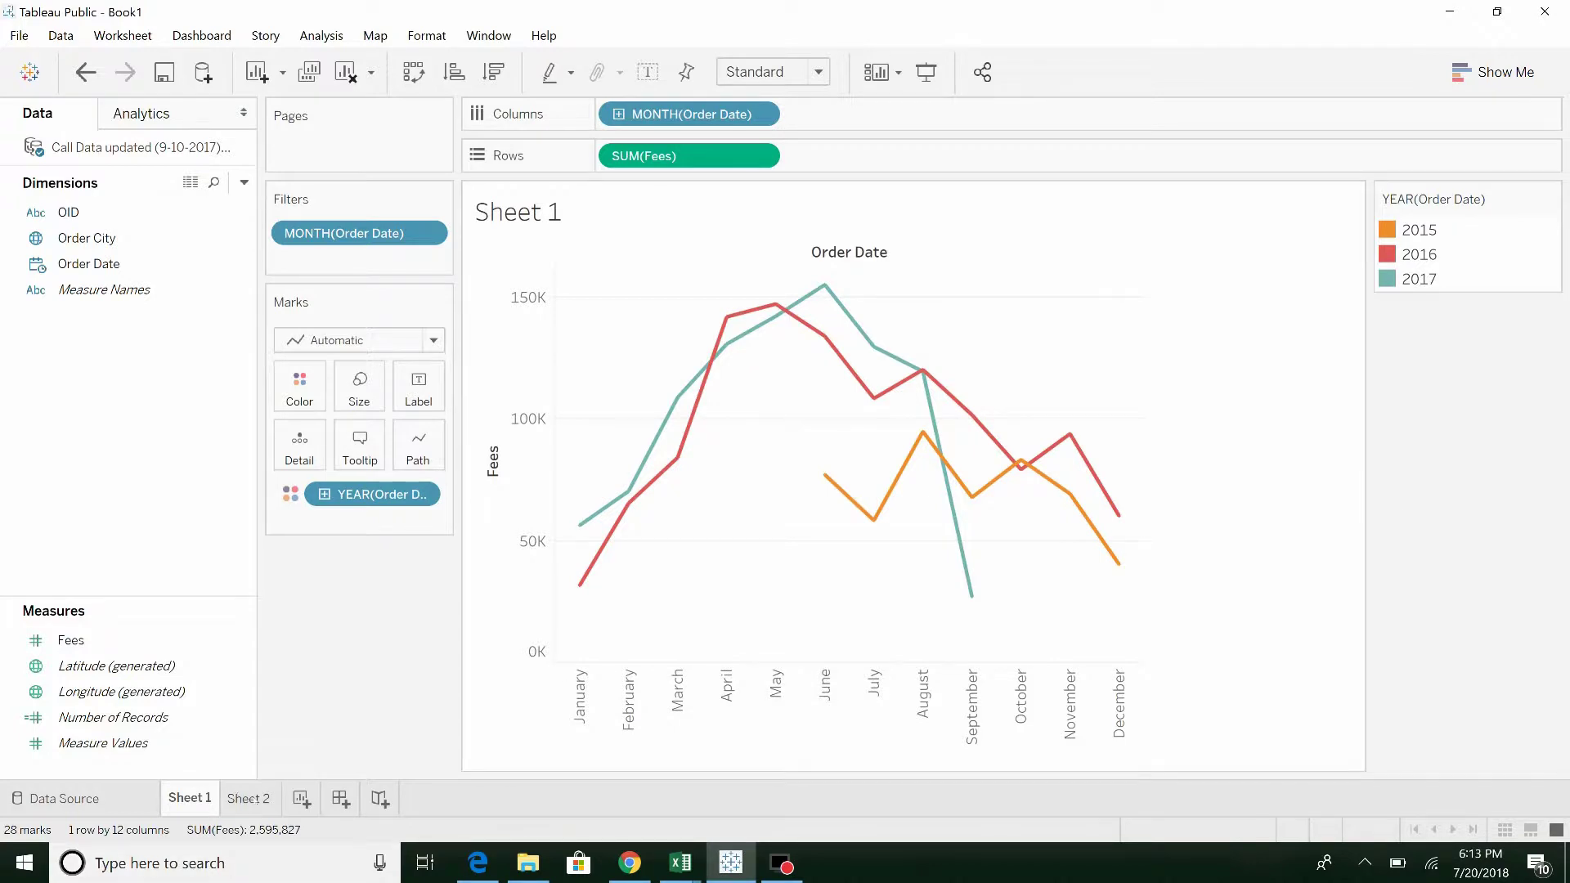
- On Sheet 2, create a parameter named Start Date with the Date data type
click(249, 799)
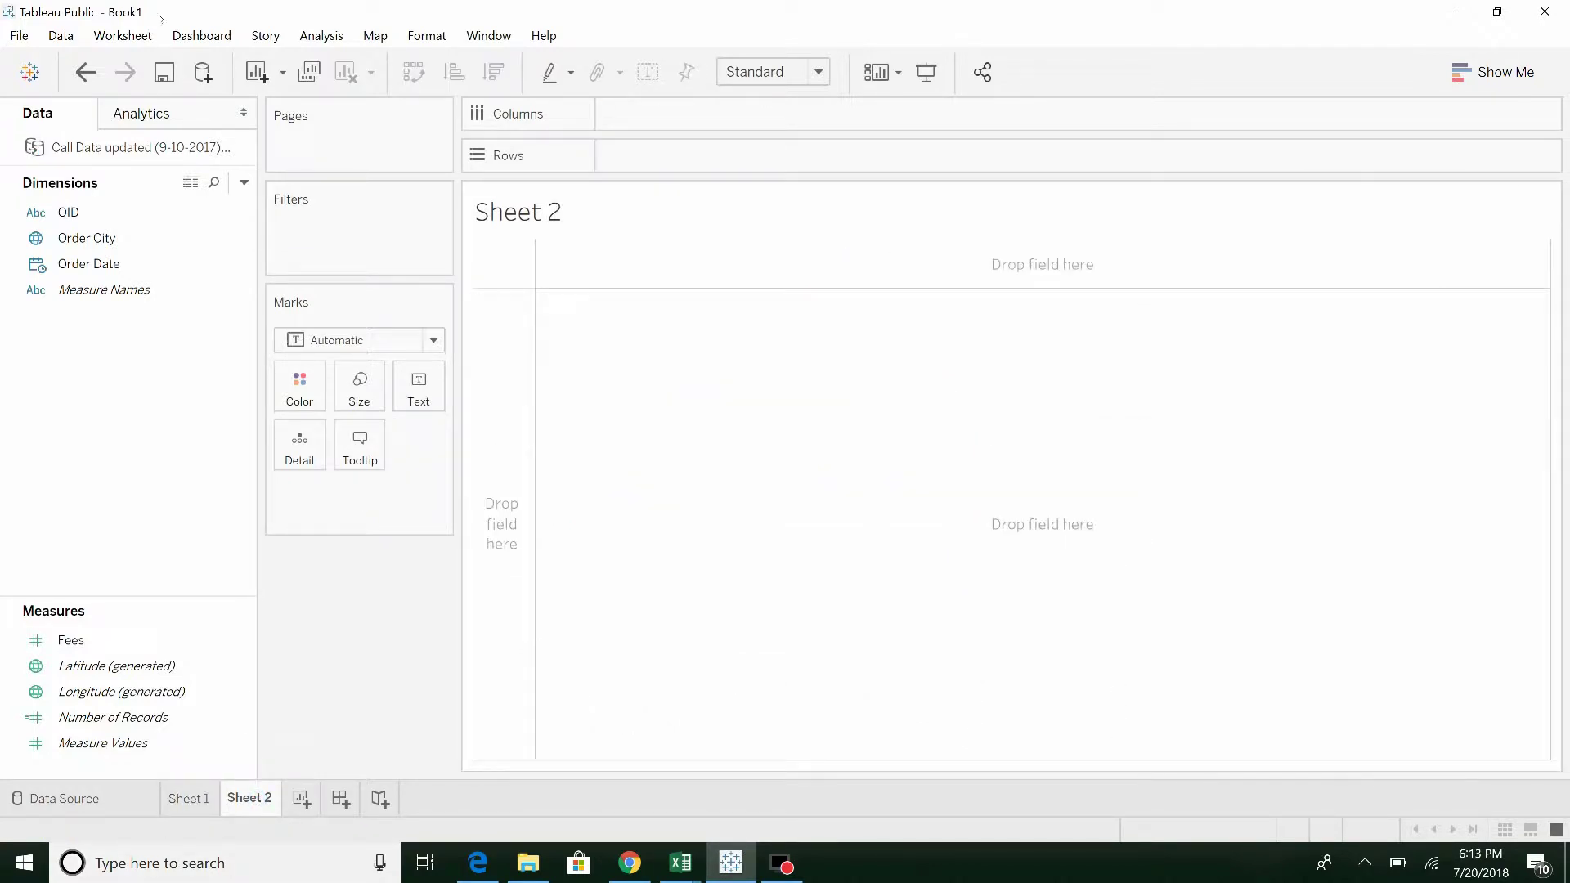
click(244, 183)
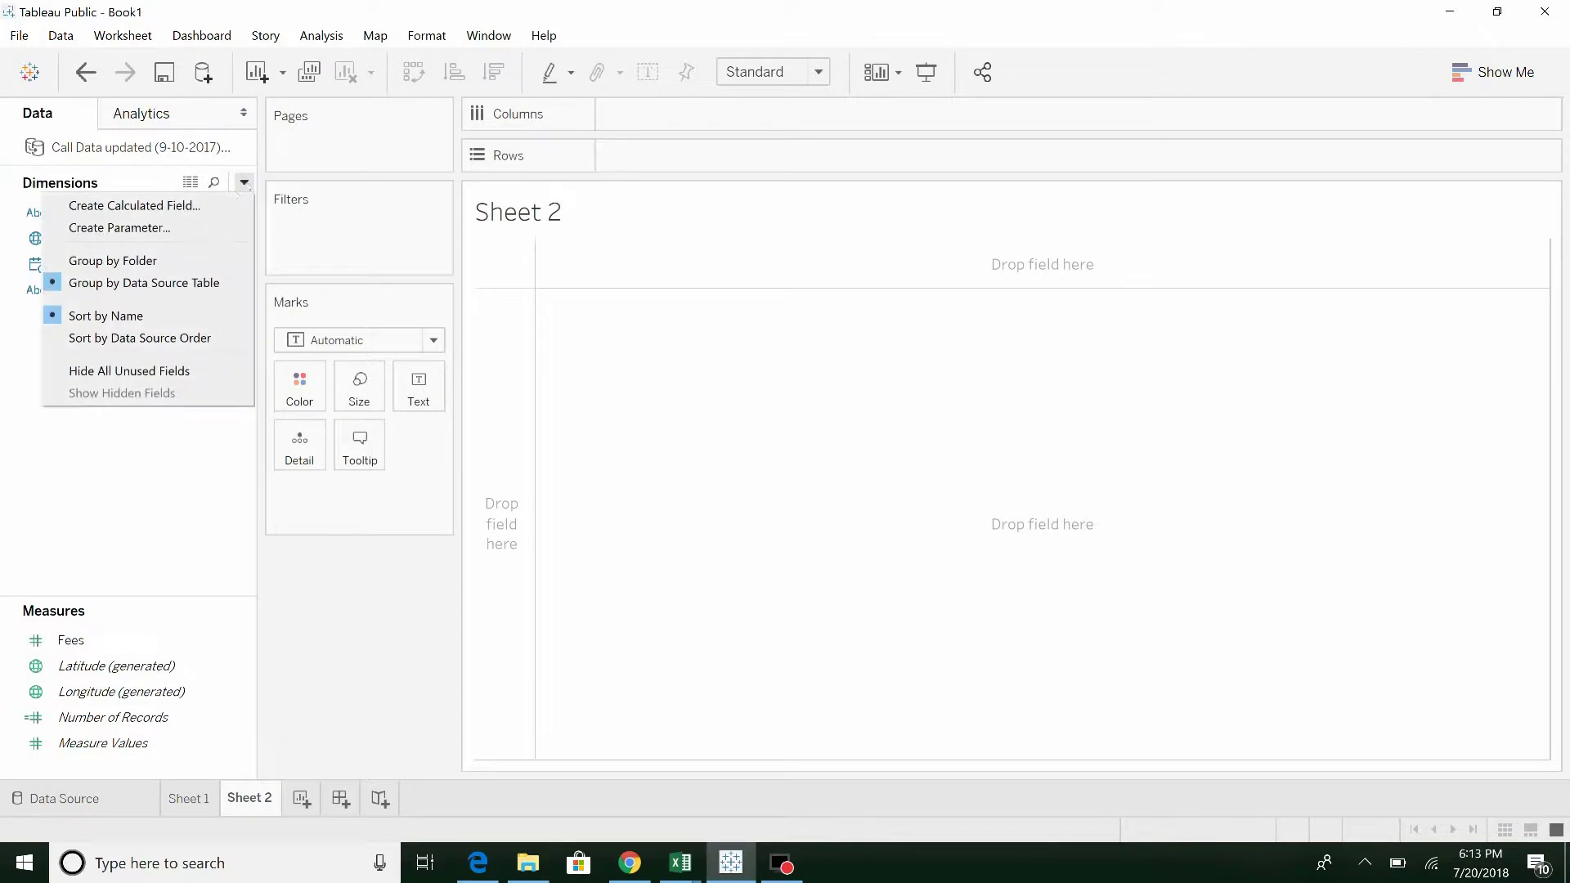
click(196, 228)
text(S)
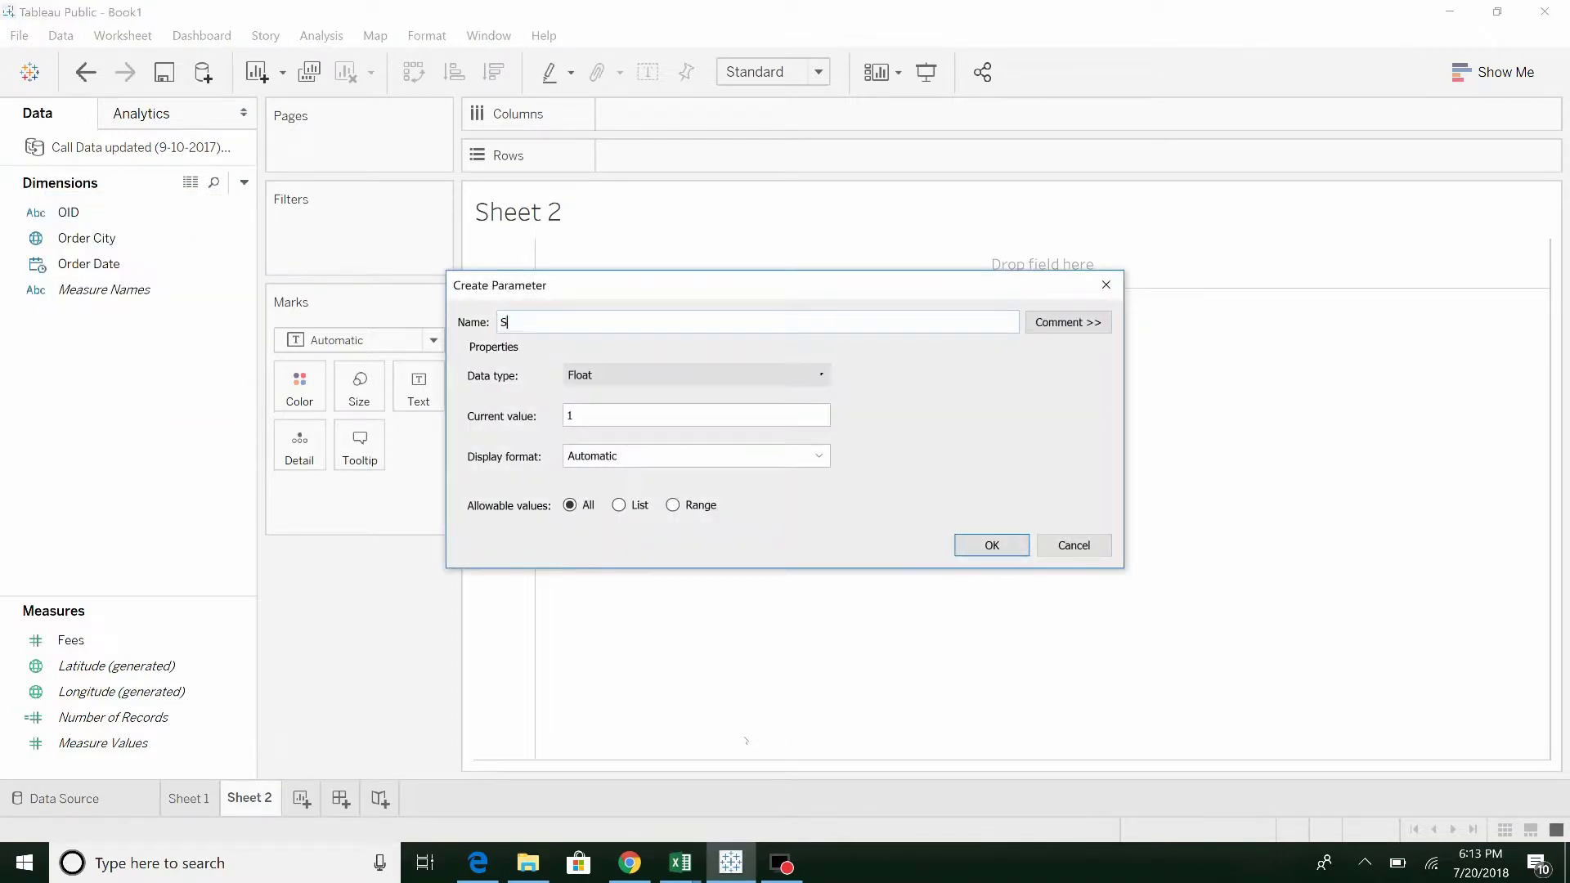
text(tart Date)
click(805, 375)
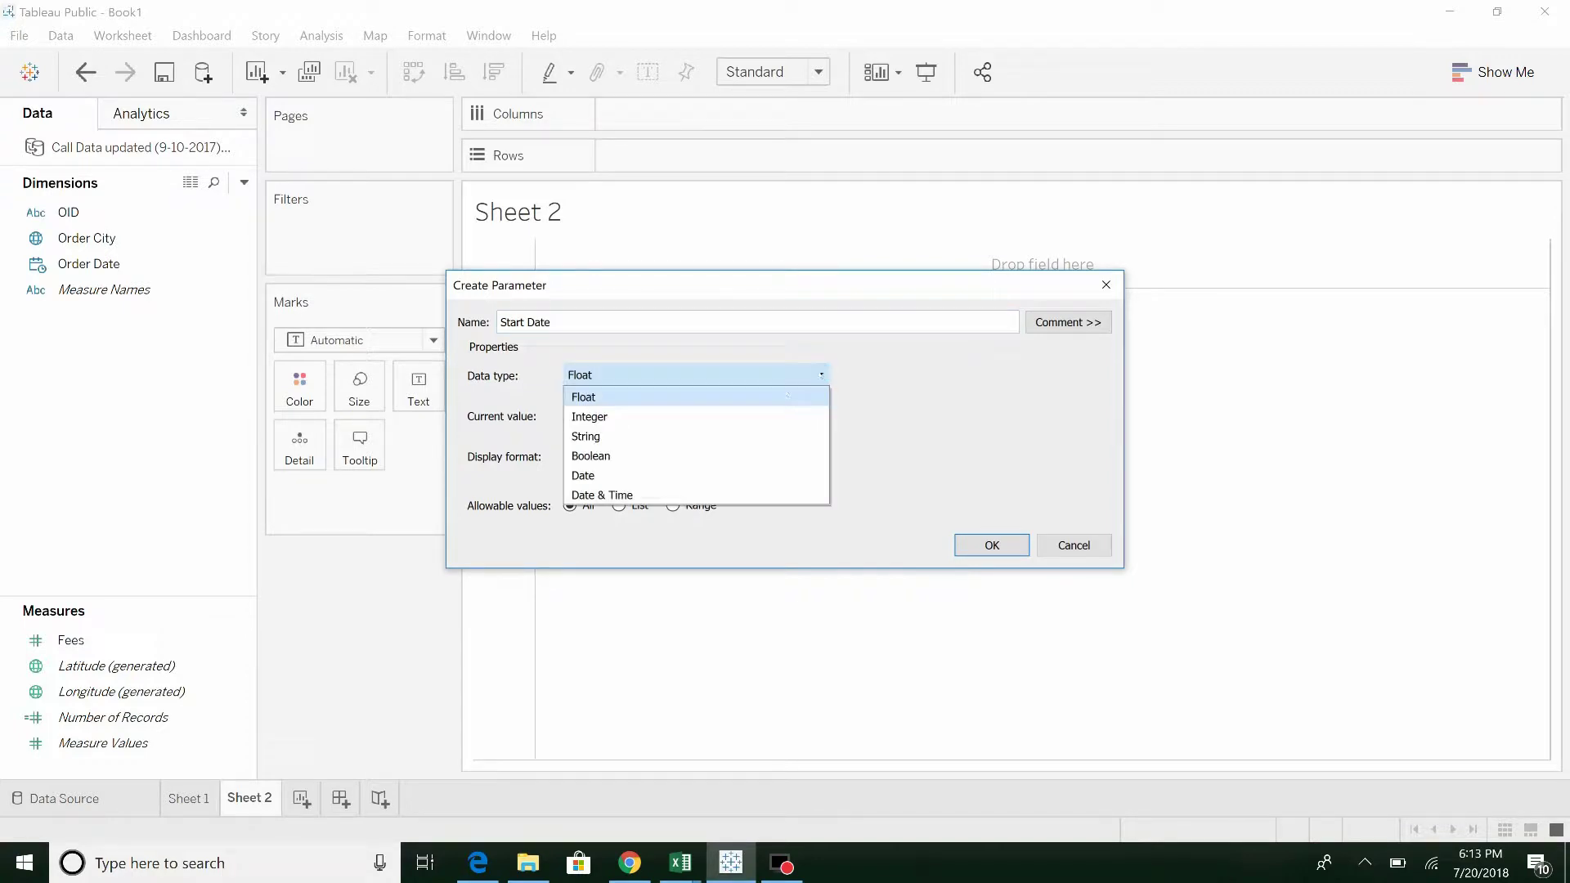
click(711, 475)
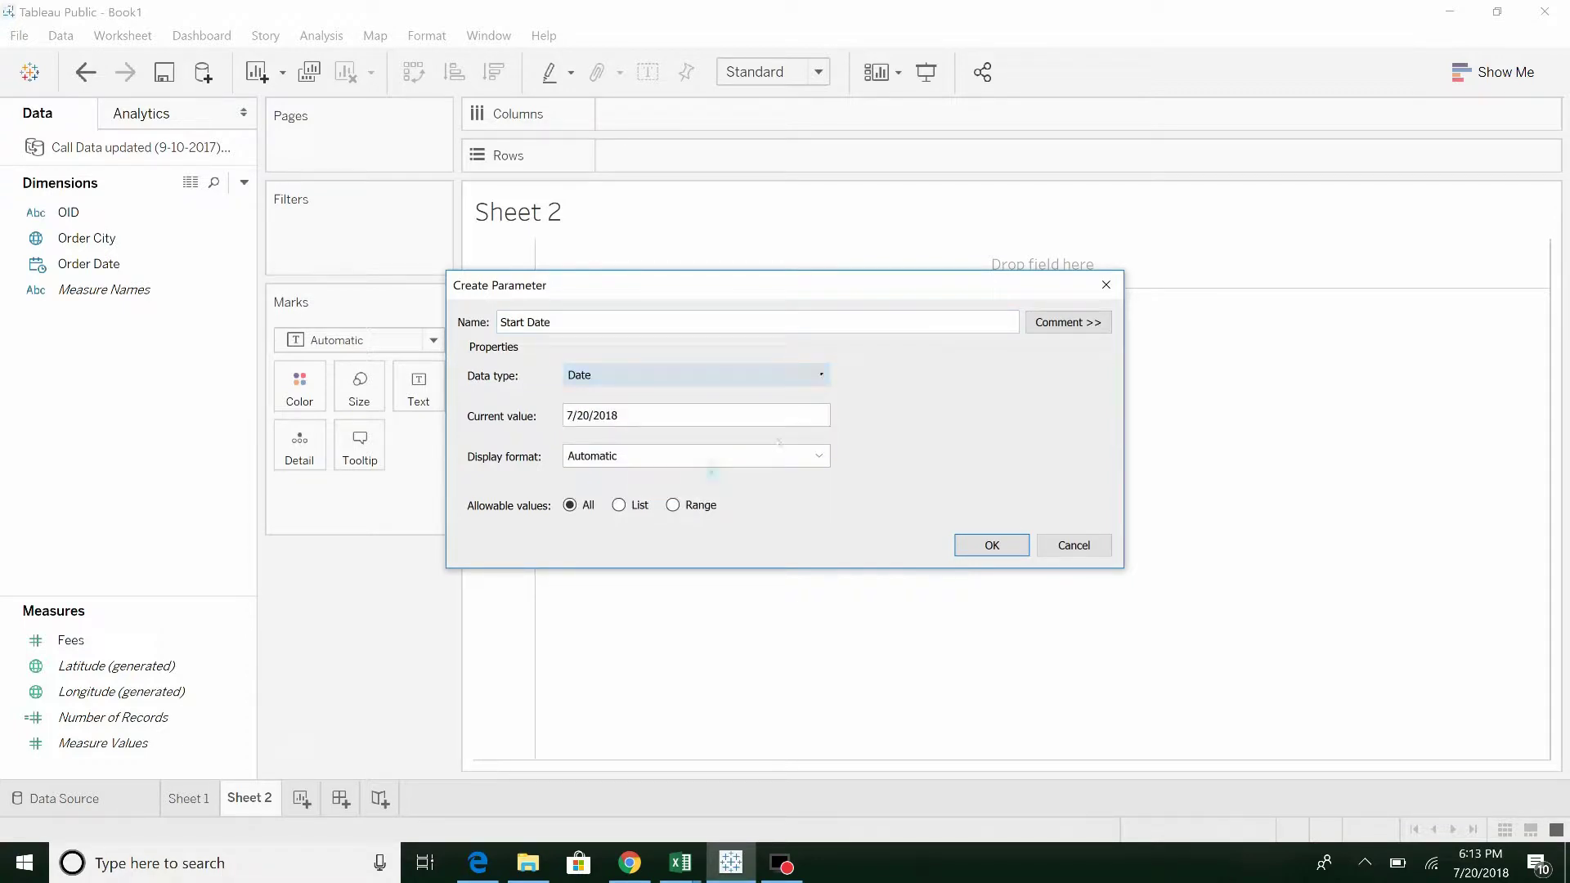
- Give it the 3/14/2001 display format and current value 7/20/2017, then confirm
click(819, 456)
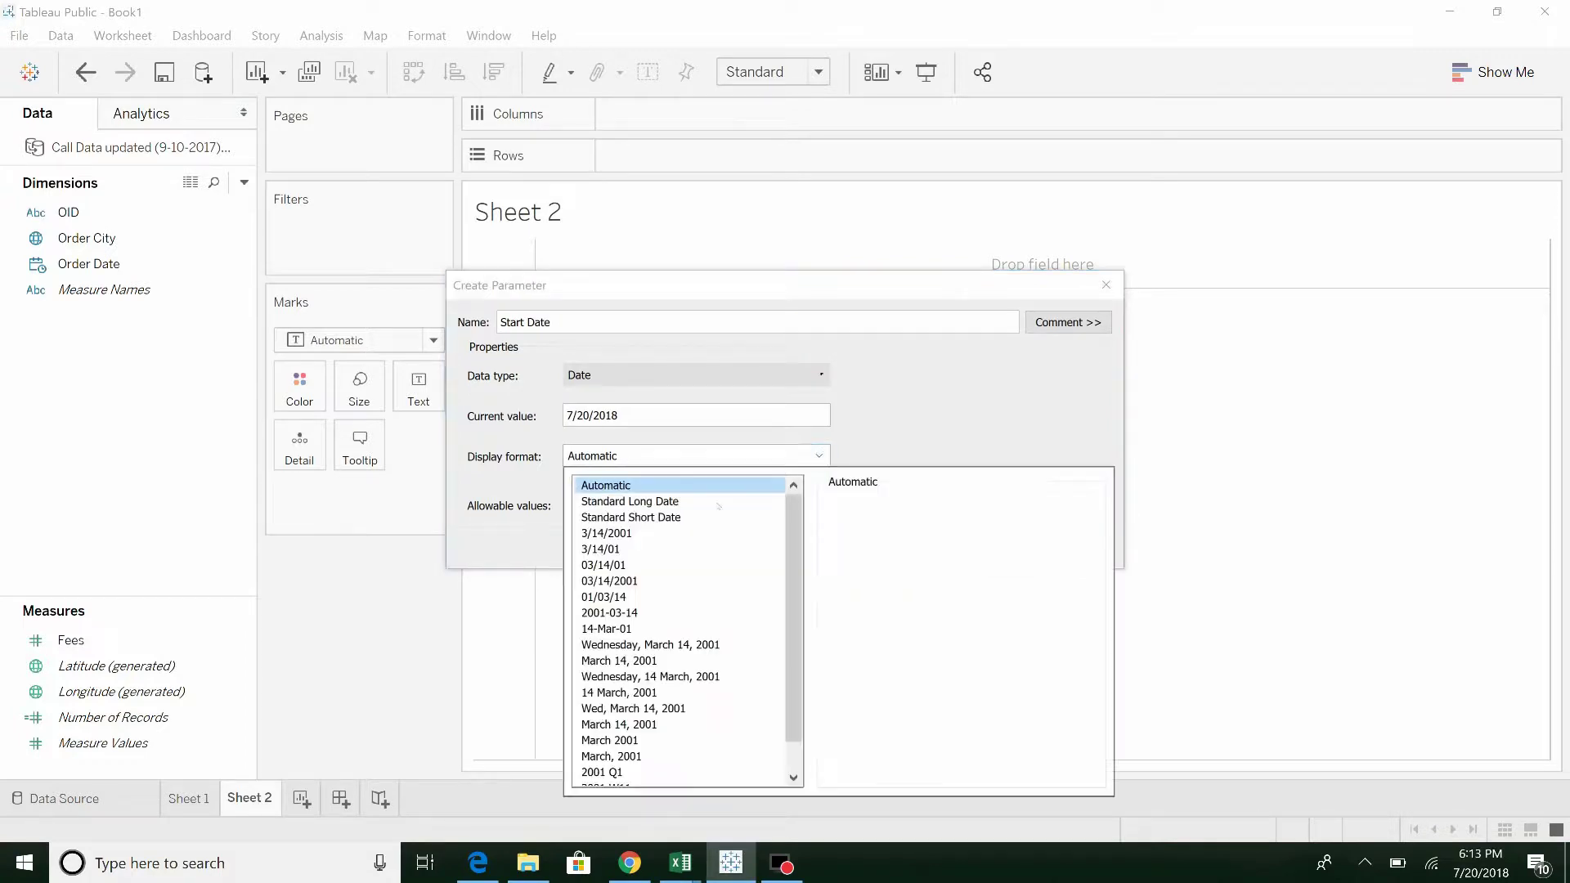
click(664, 533)
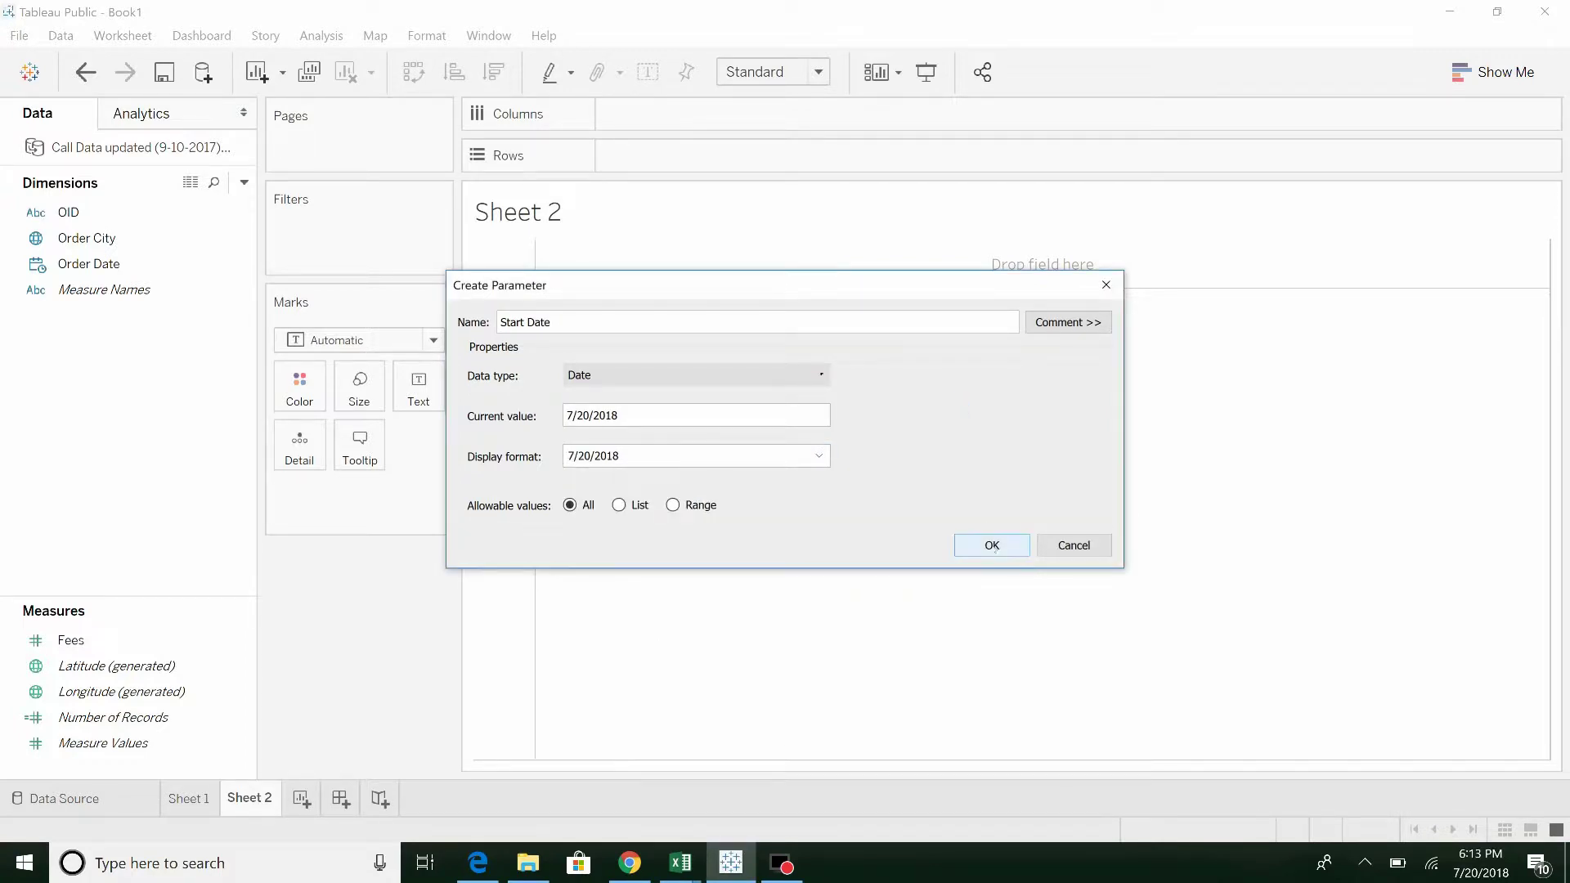
click(619, 415)
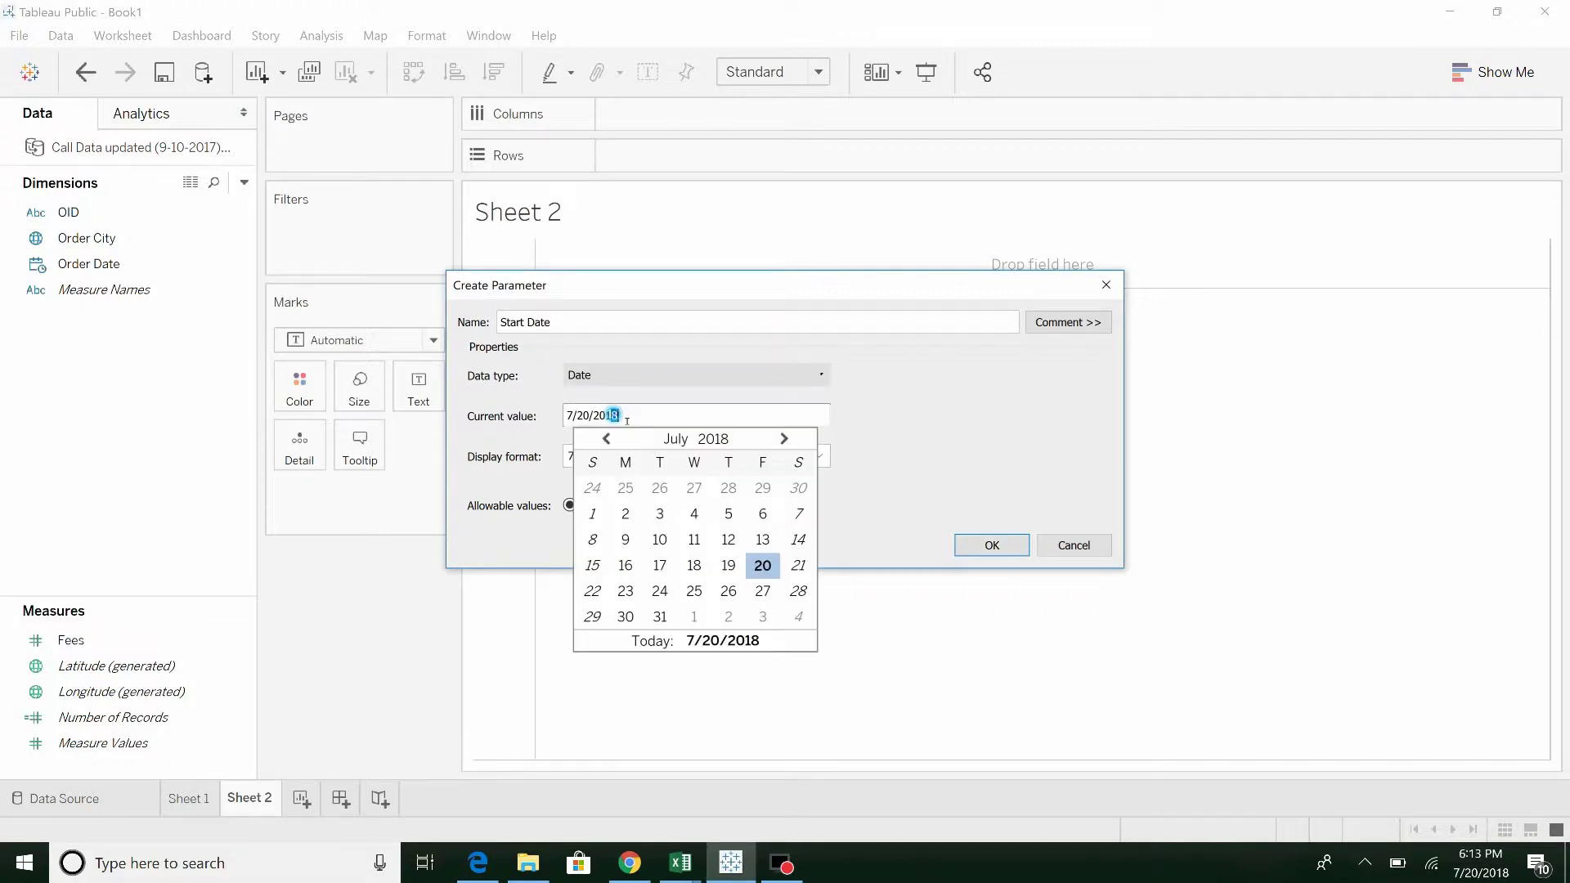
text(7)
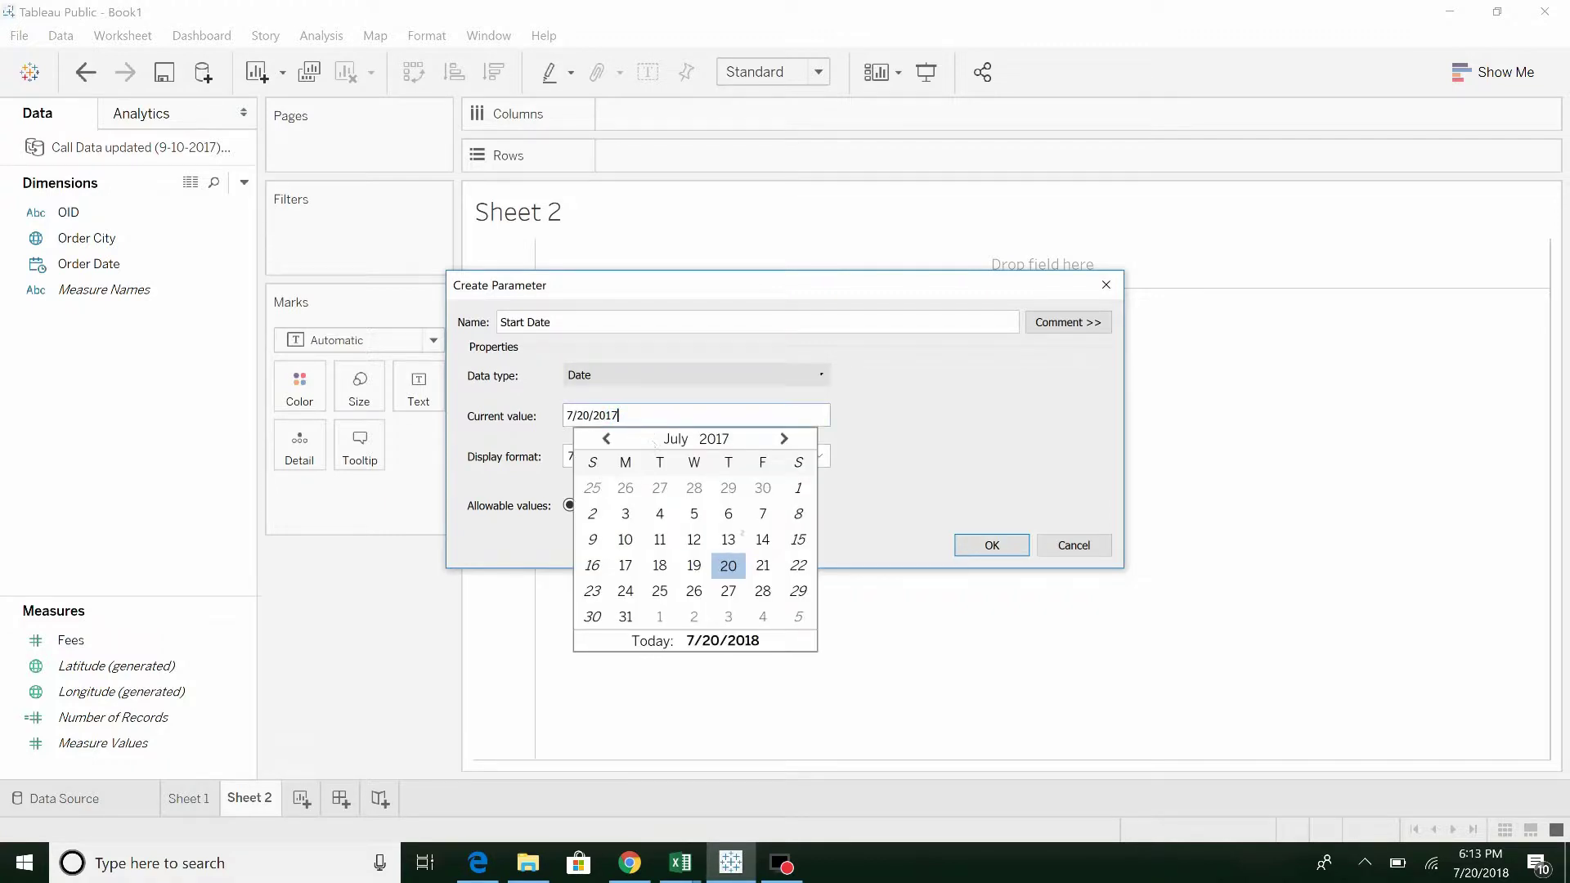
click(991, 545)
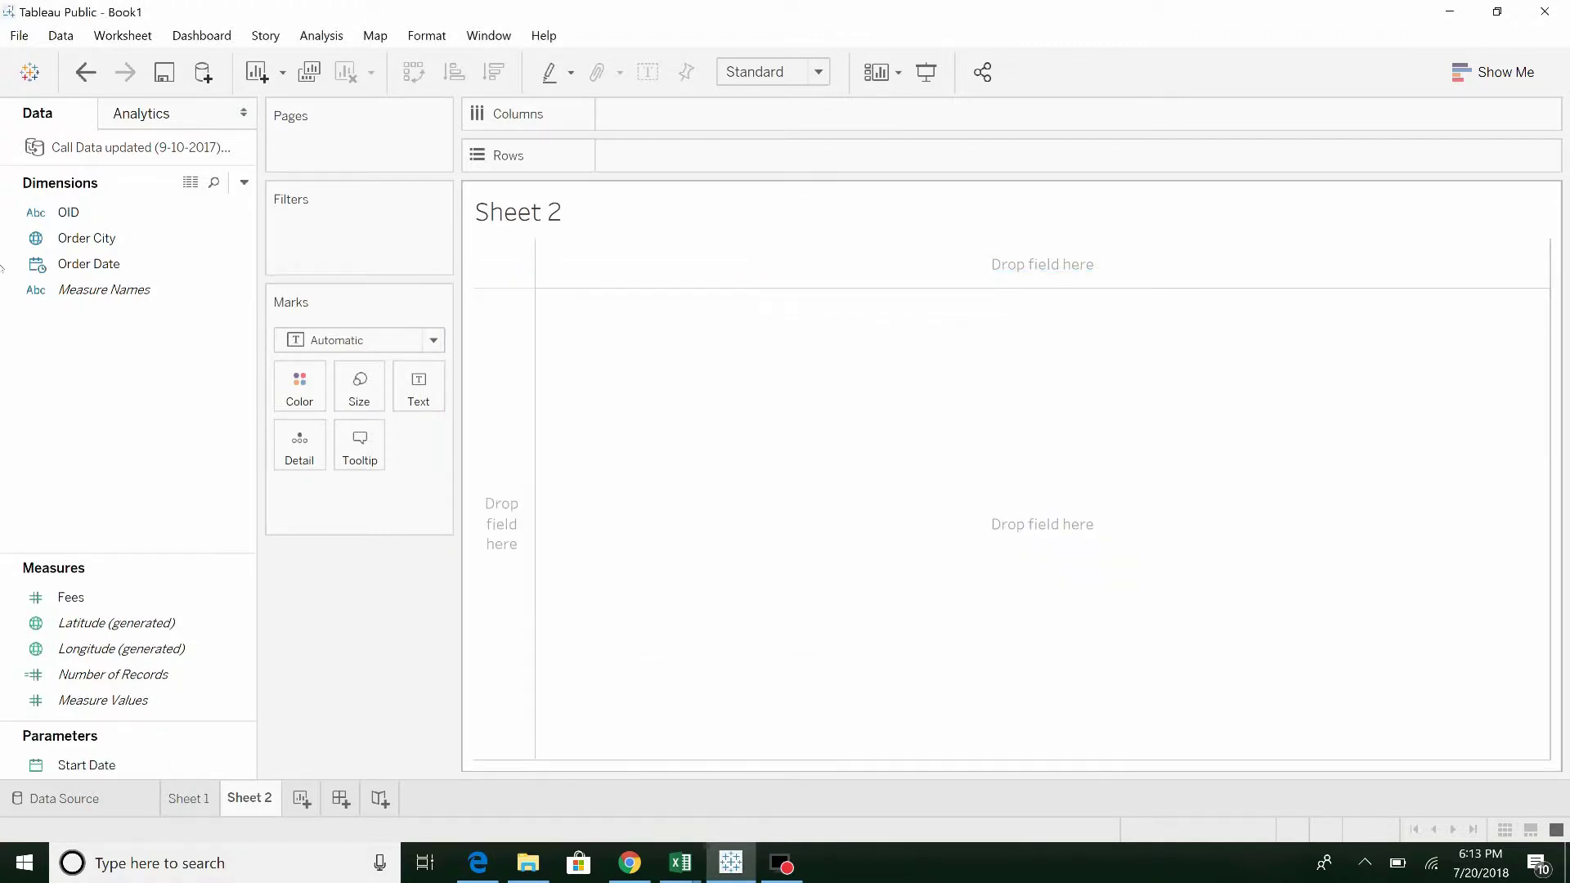
- Duplicate the Start Date parameter
click(108, 267)
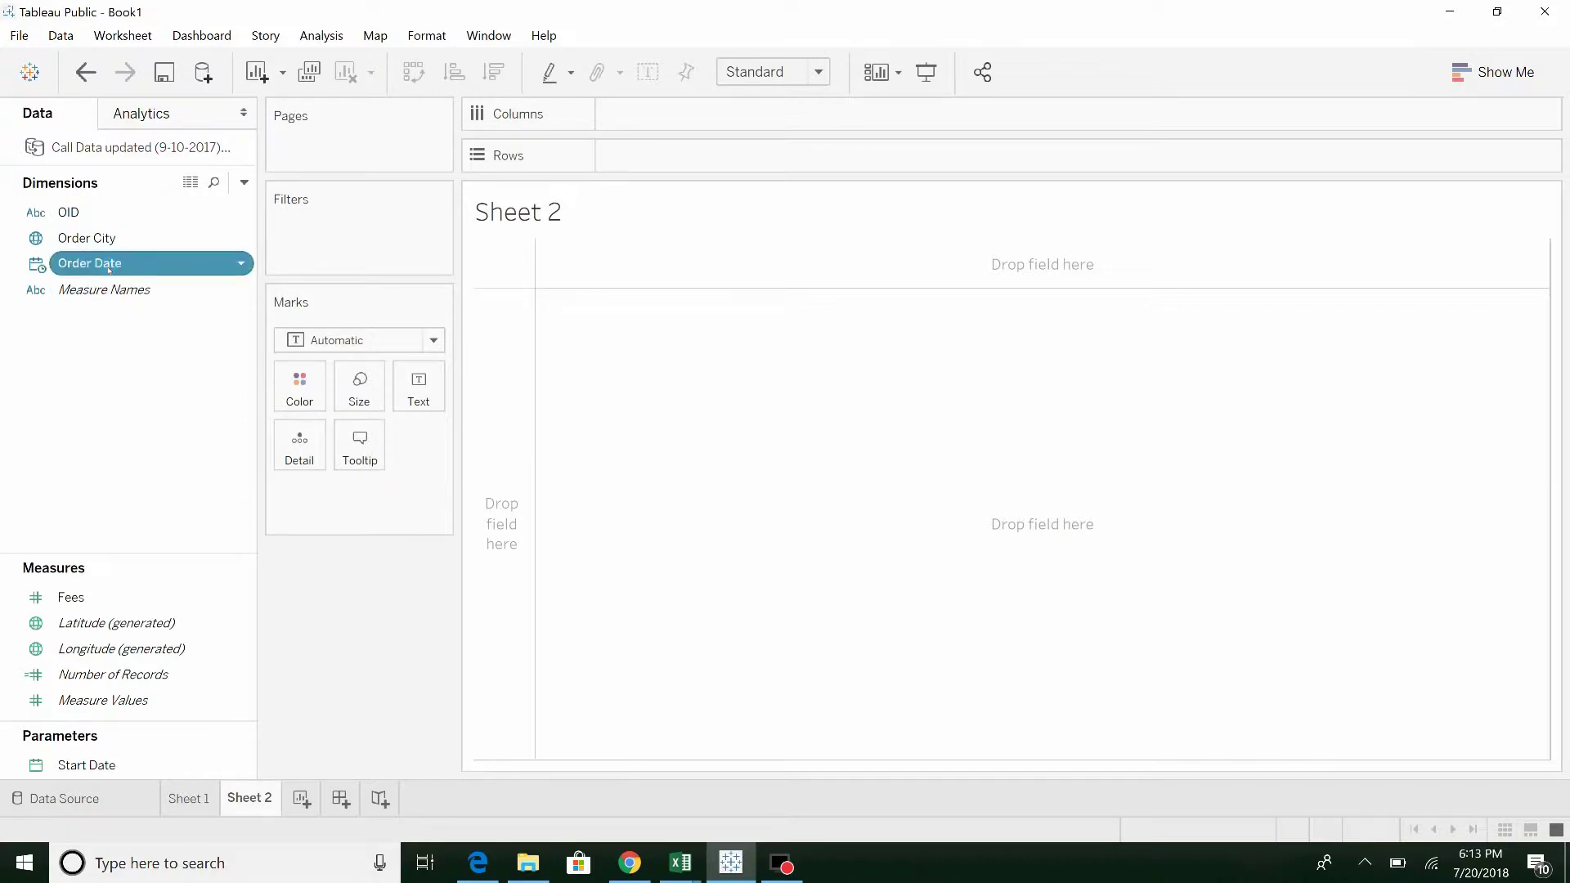
click(244, 182)
right_click(97, 764)
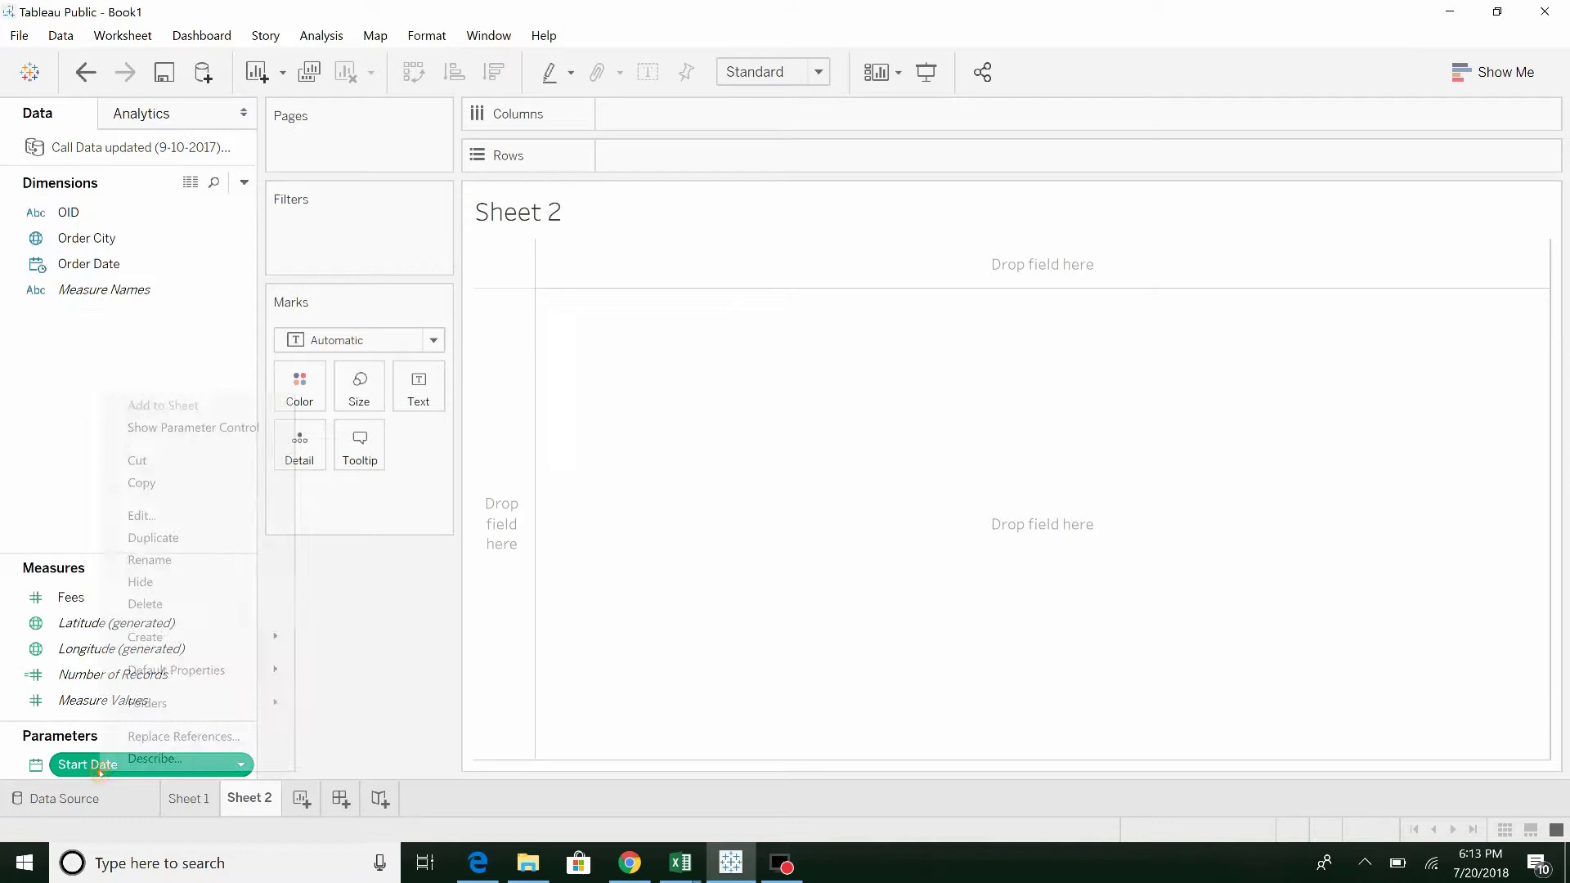
click(185, 539)
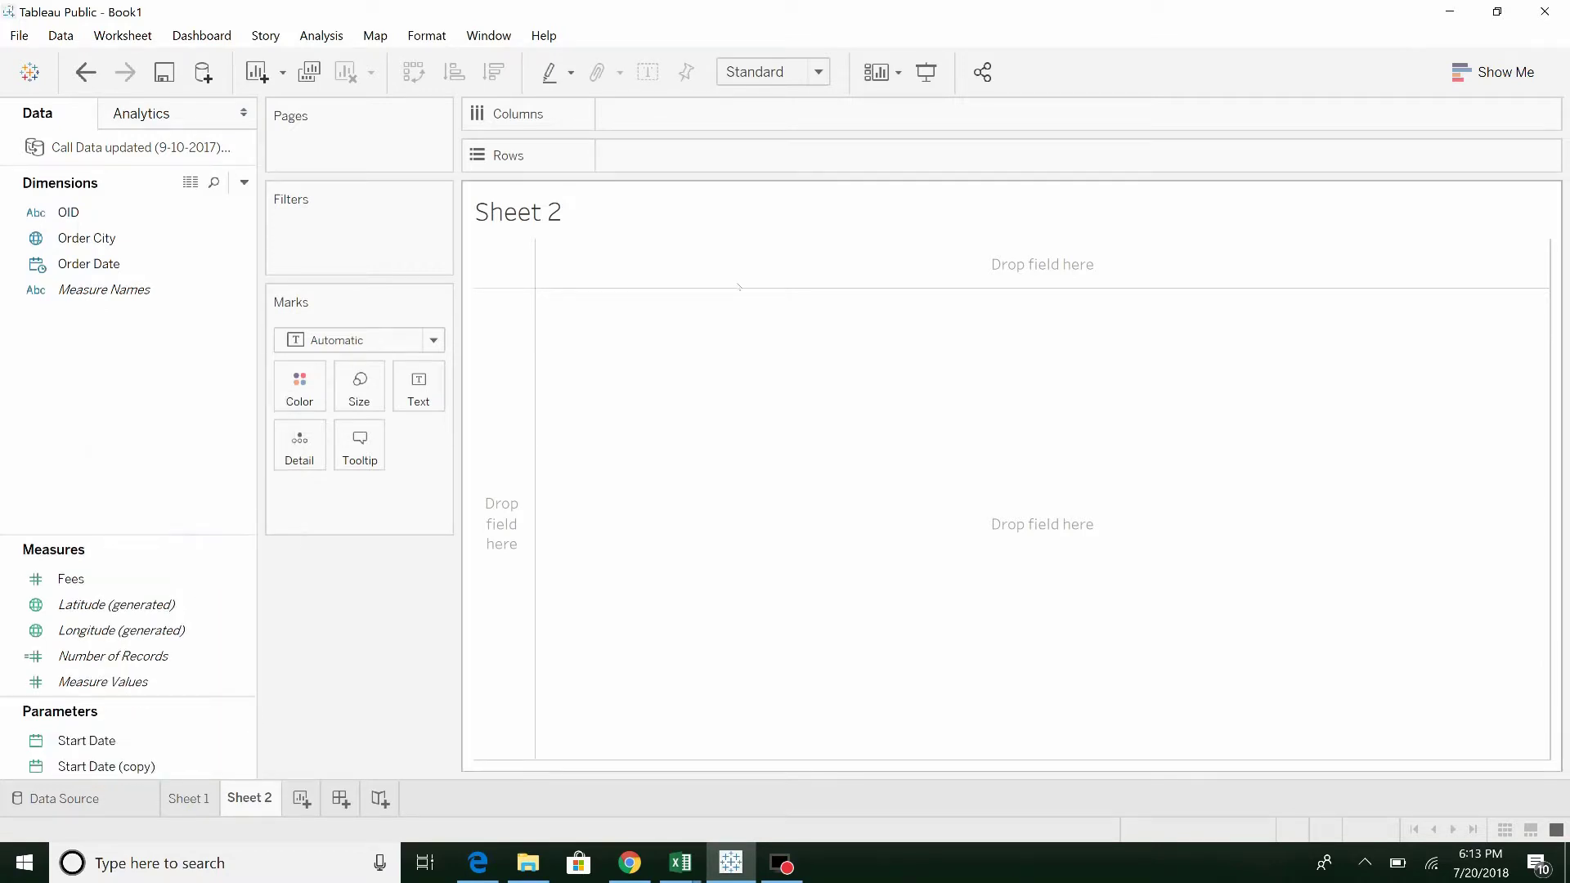
- Edit the Start Date (copy) parameter and rename it End Date
click(168, 765)
right_click(168, 765)
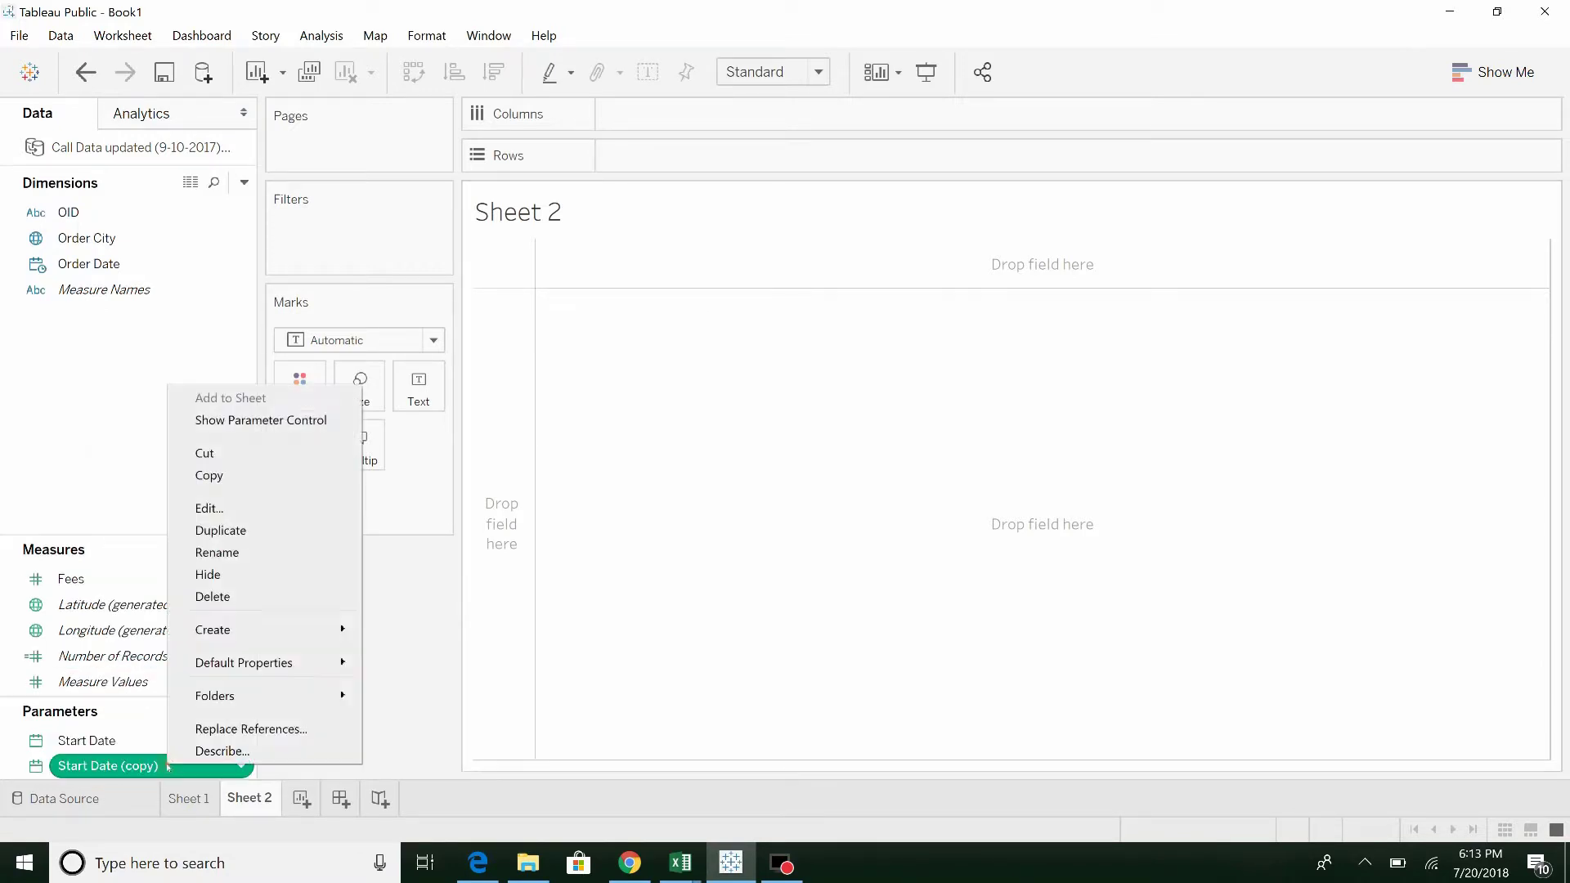
click(209, 508)
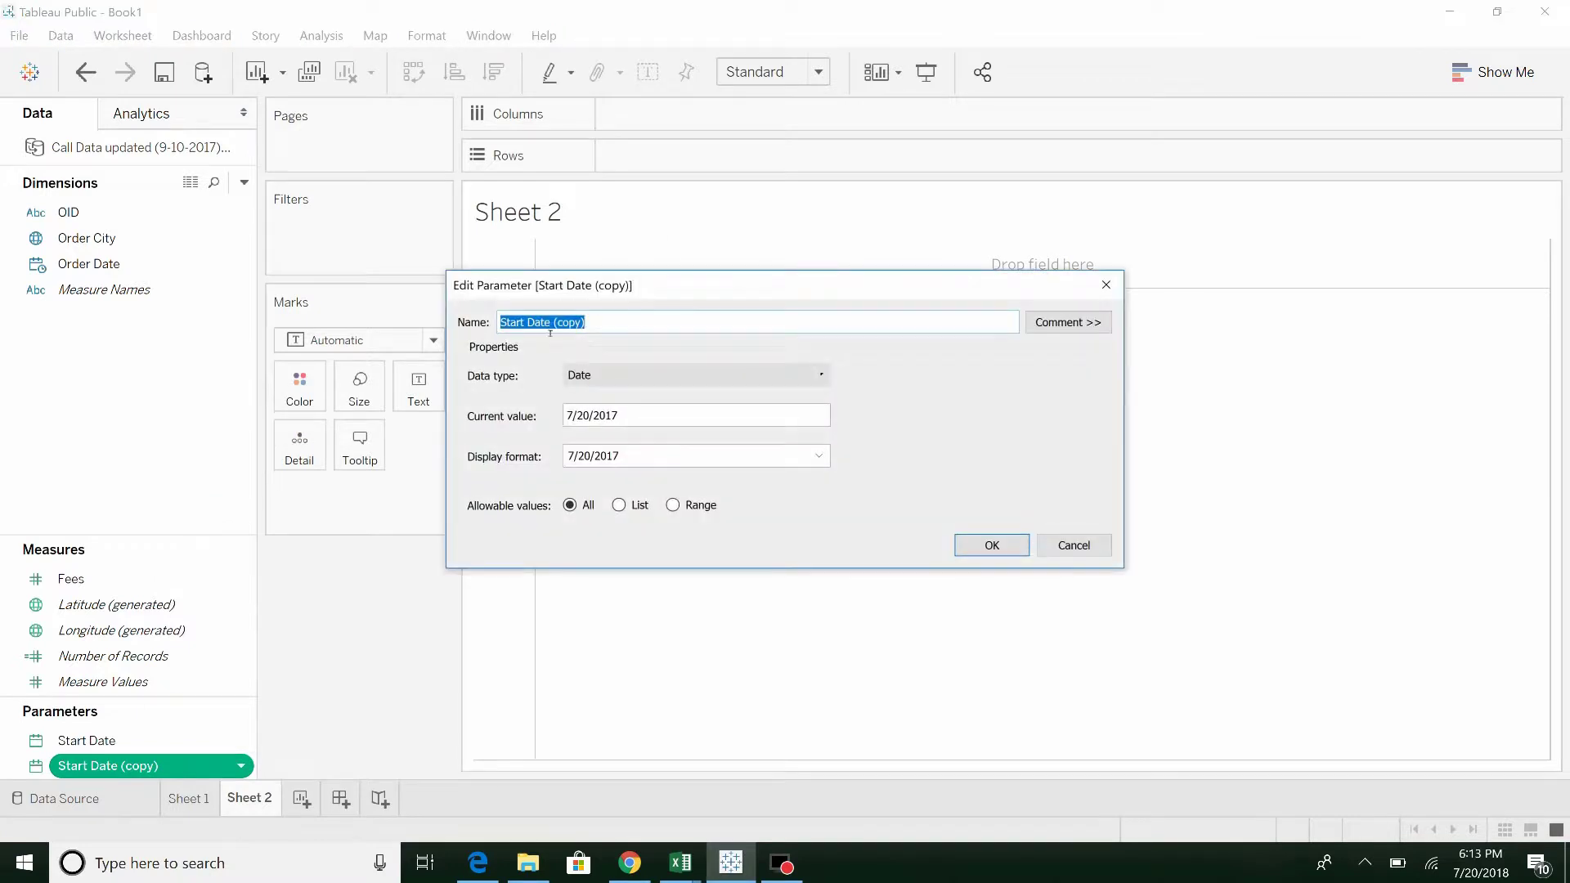
text(End Date)
click(666, 413)
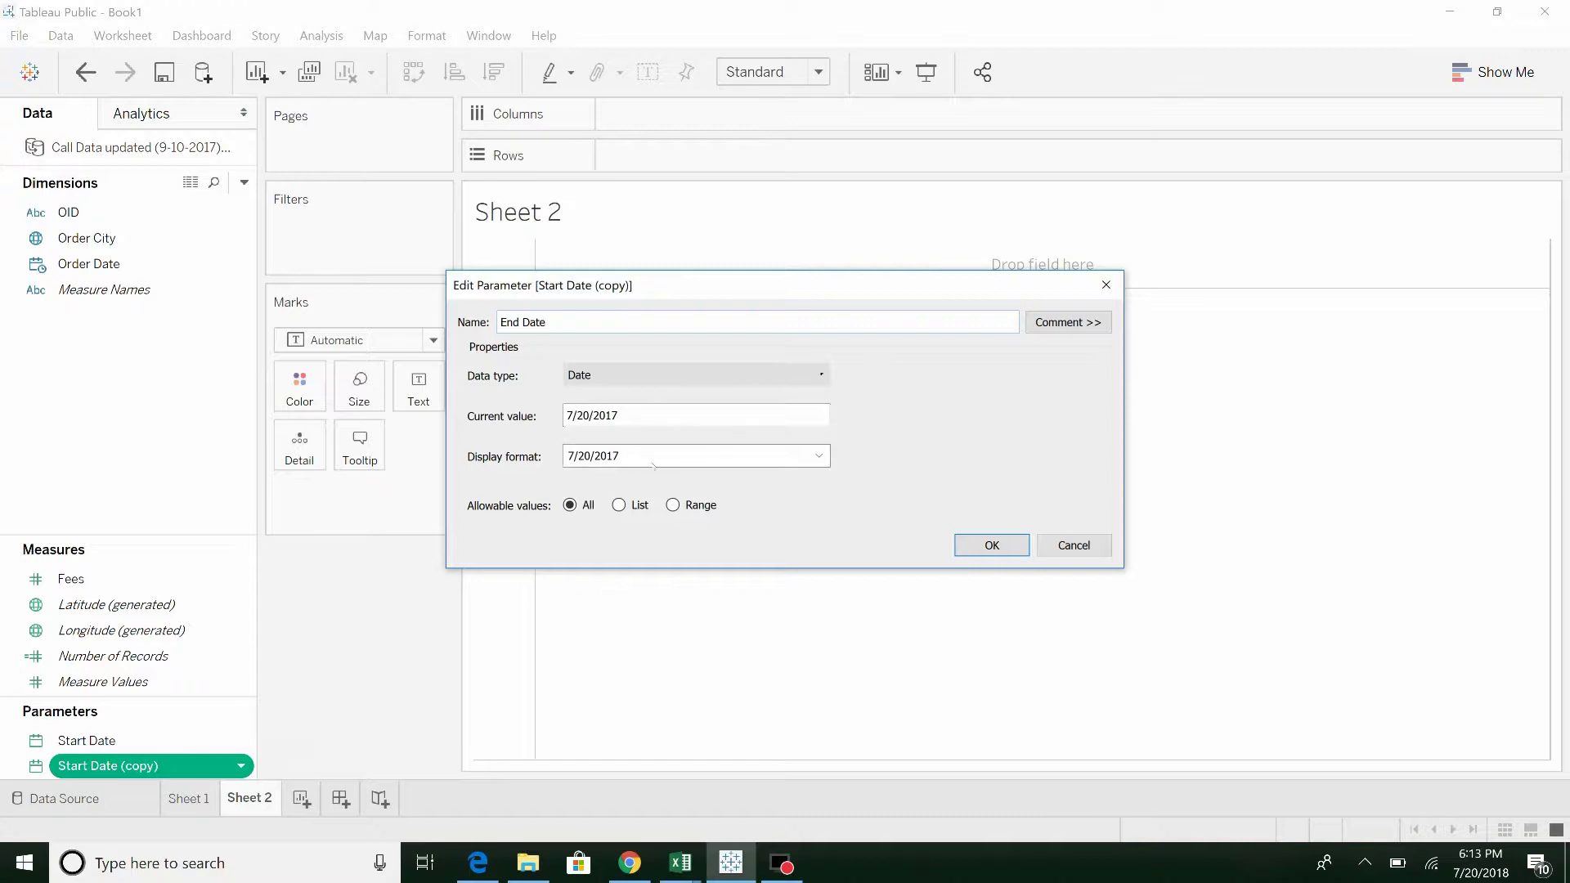
- Confirm the End Date parameter and show both End Date and Start Date controls
click(1012, 545)
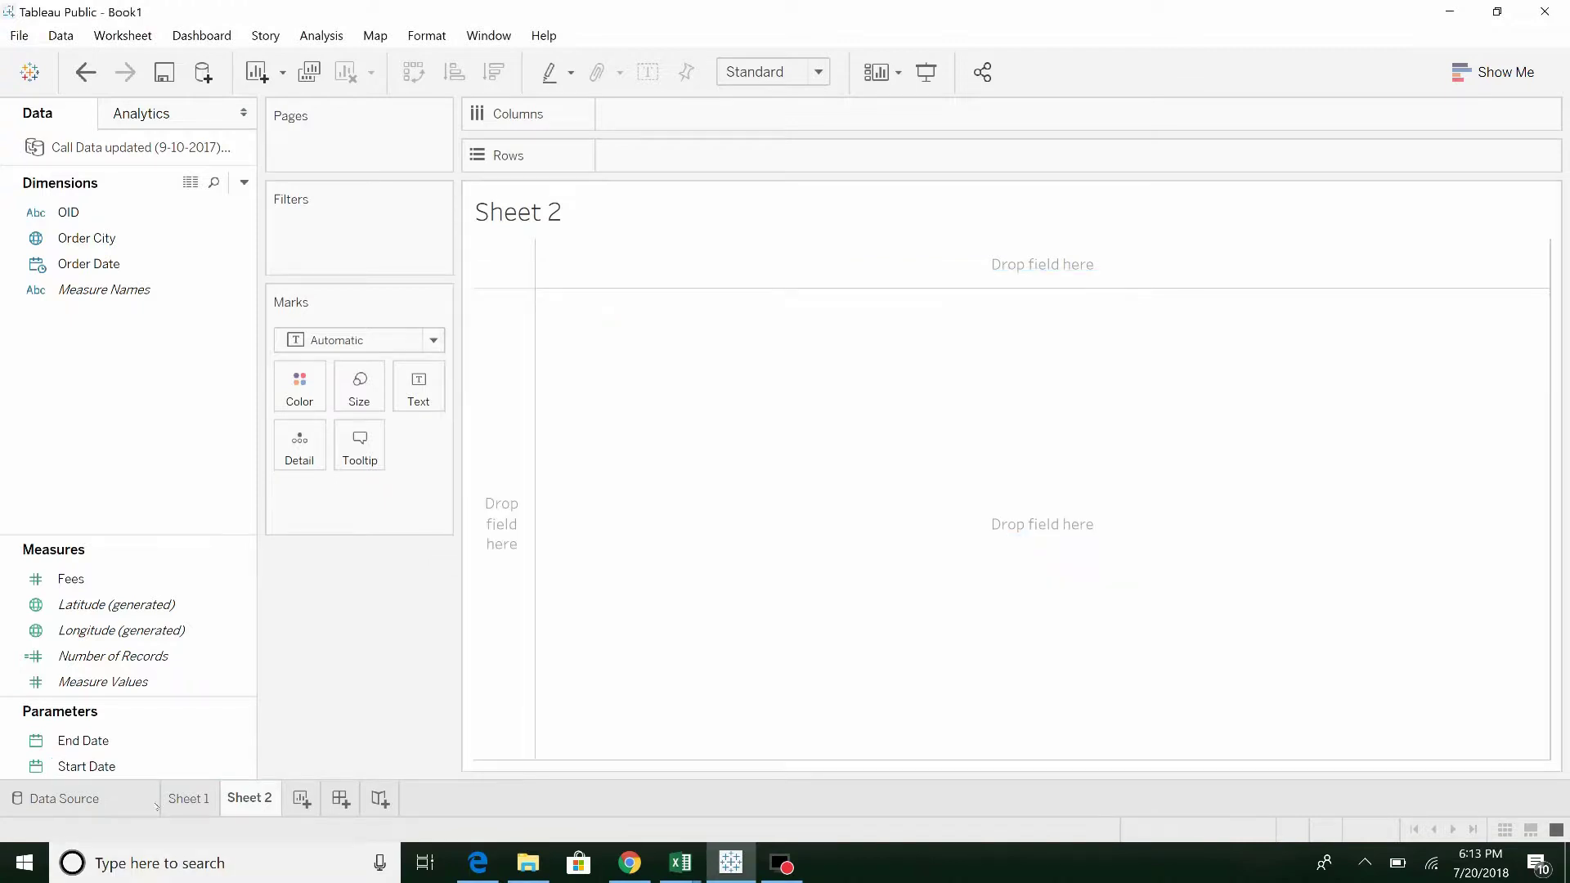
right_click(112, 742)
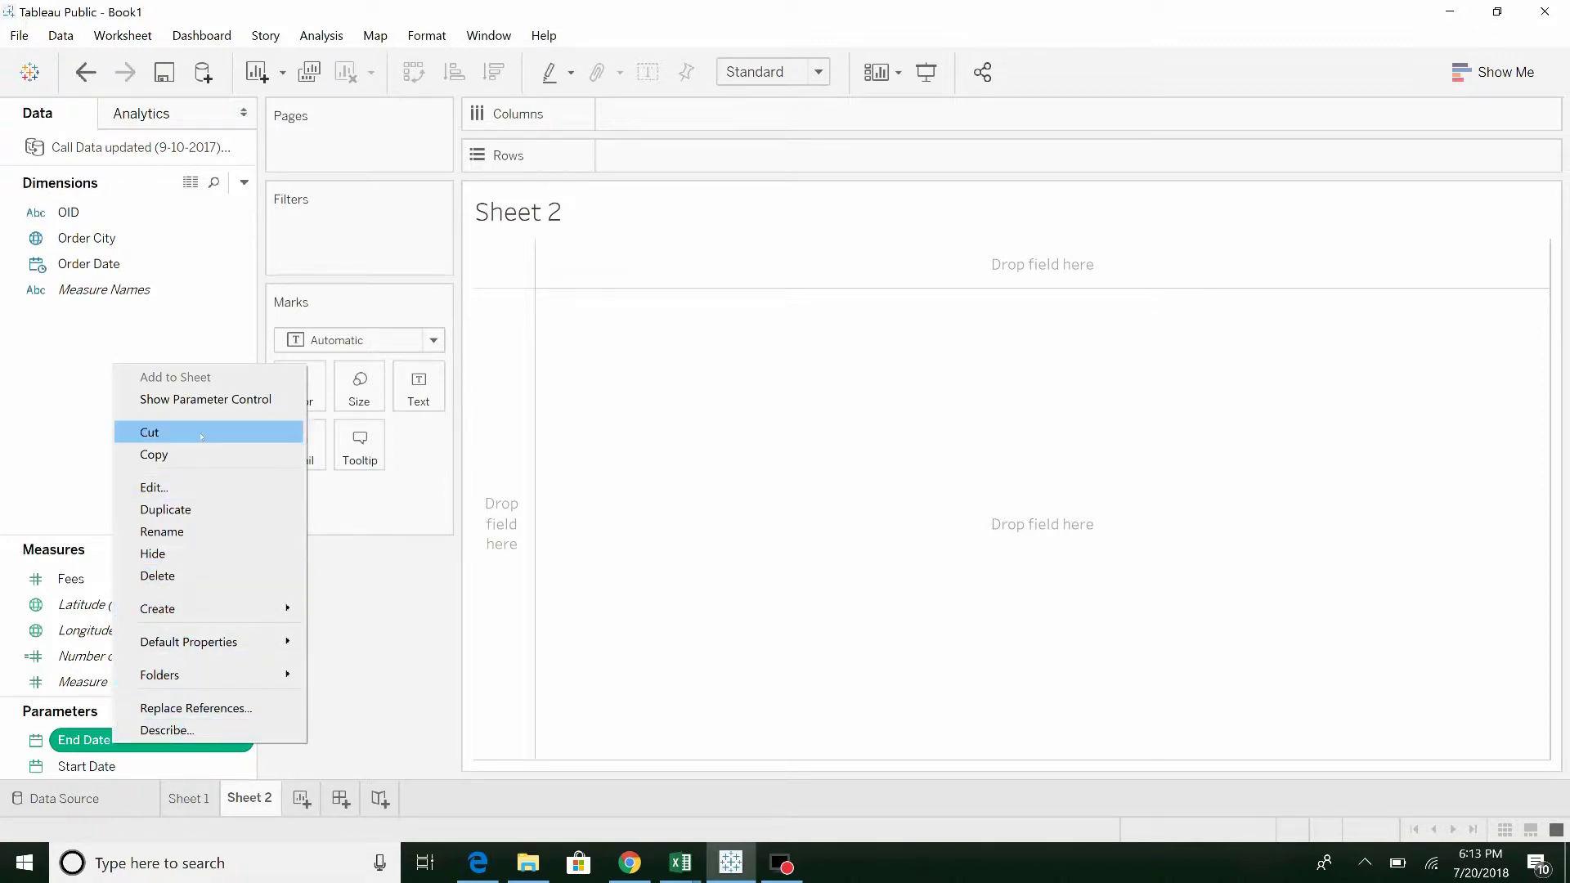
click(203, 400)
right_click(118, 765)
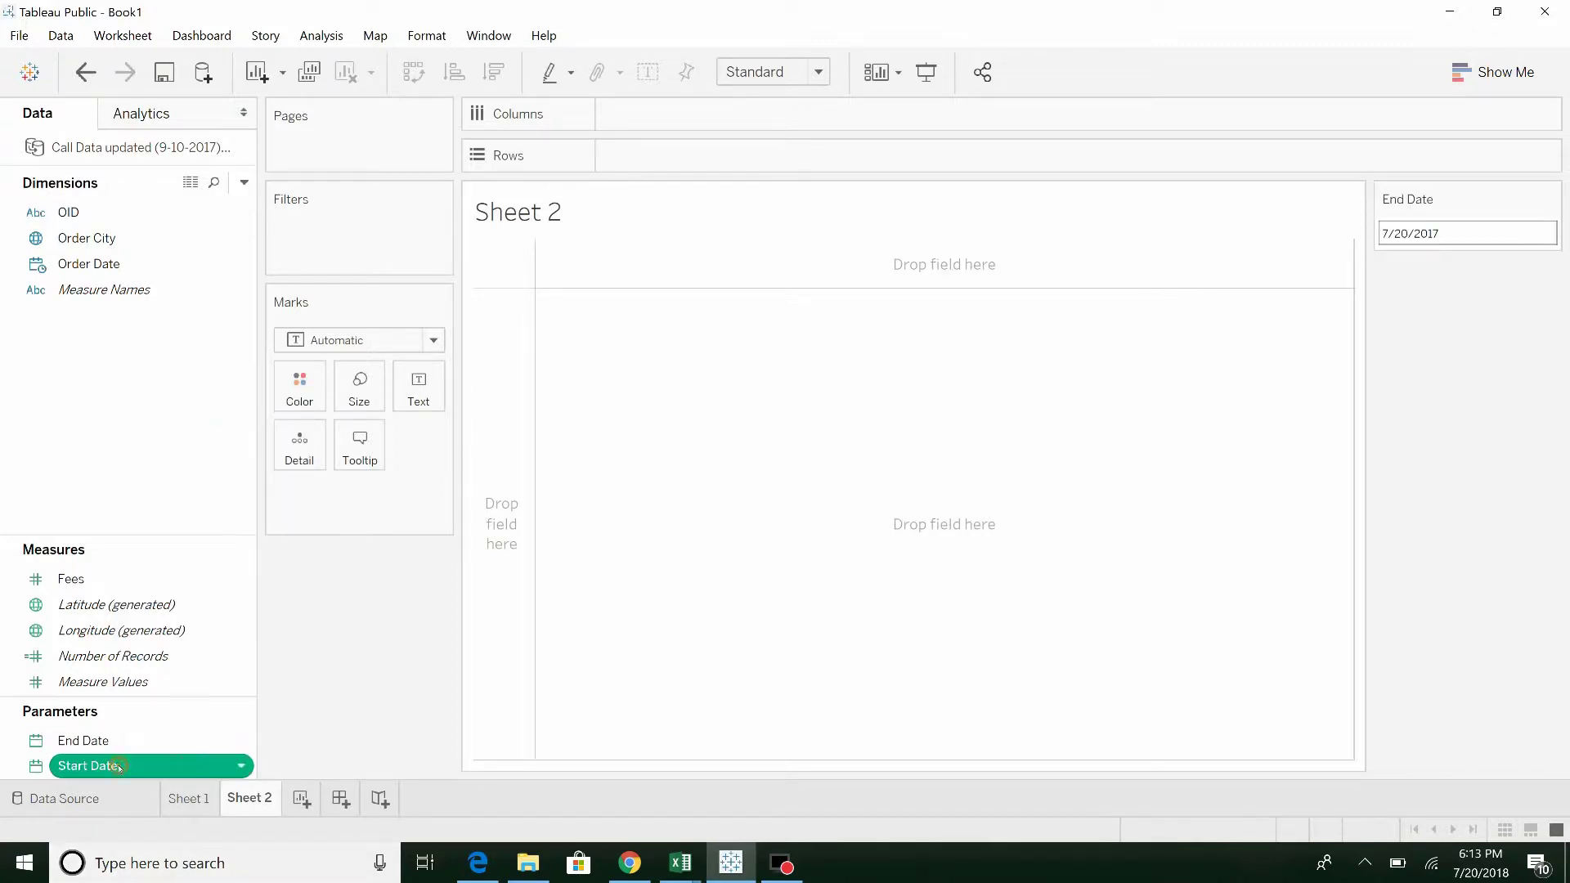
click(214, 421)
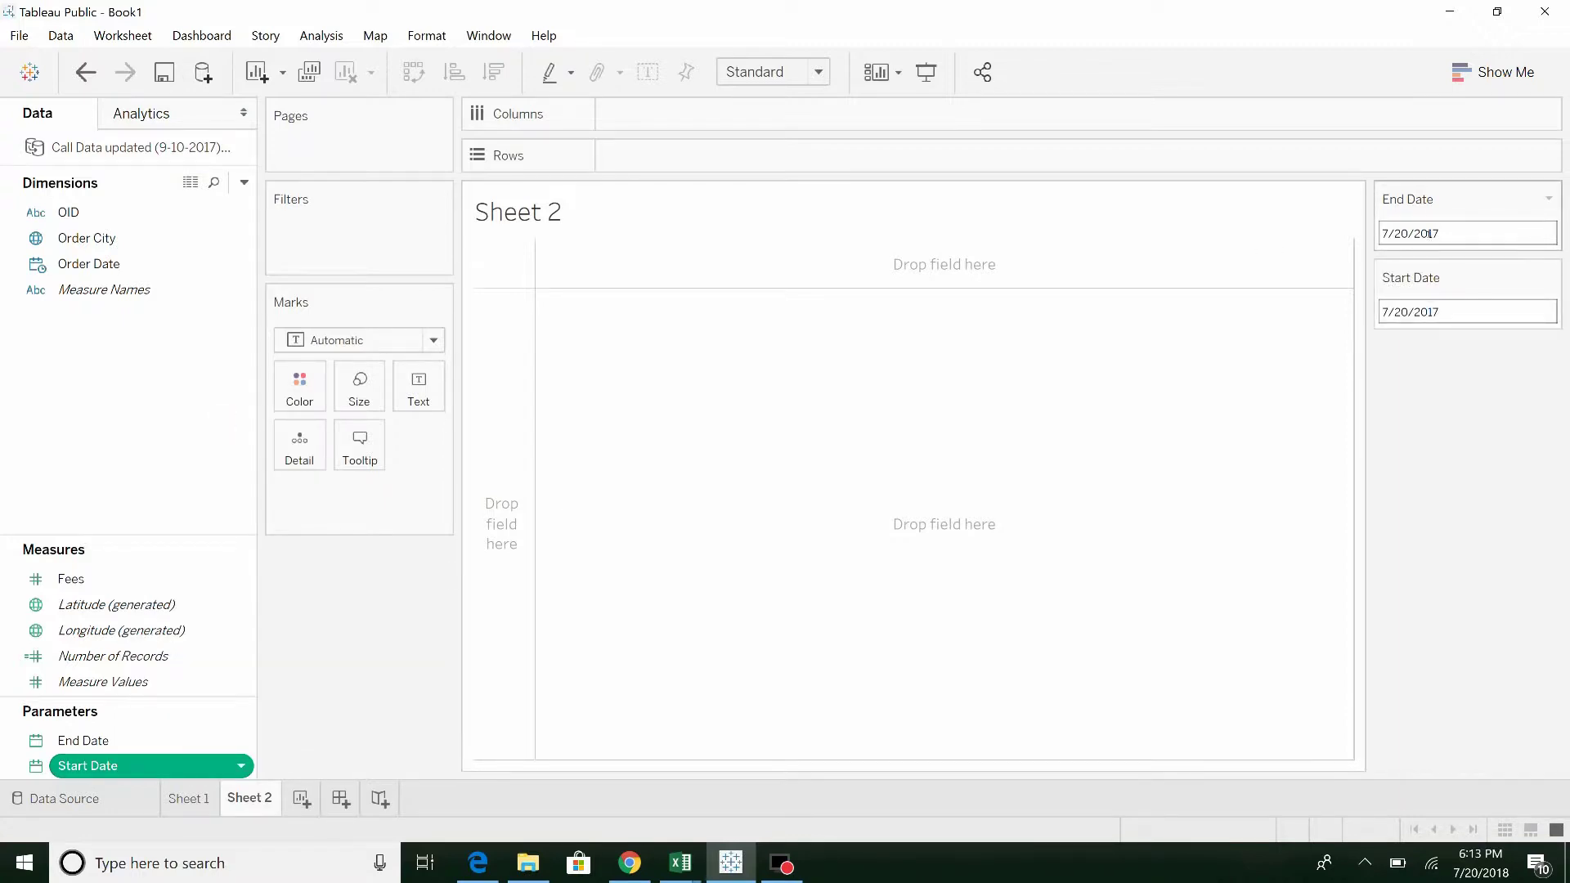
- Move the Start Date control above End Date and set it to 7/20/2016
drag(1454, 284, 1443, 167)
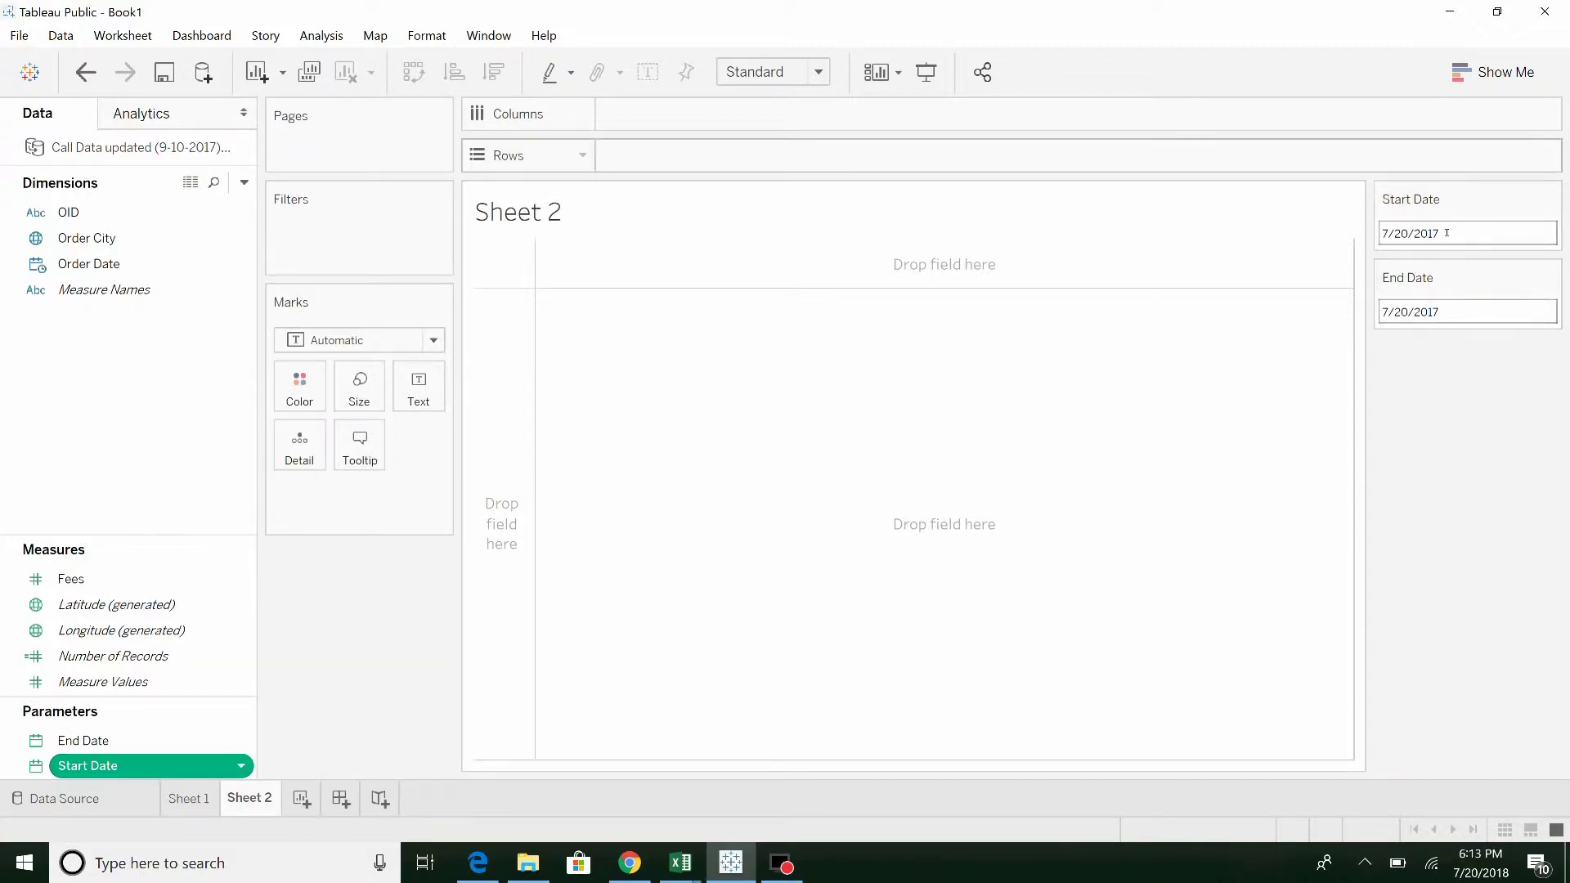
click(1460, 237)
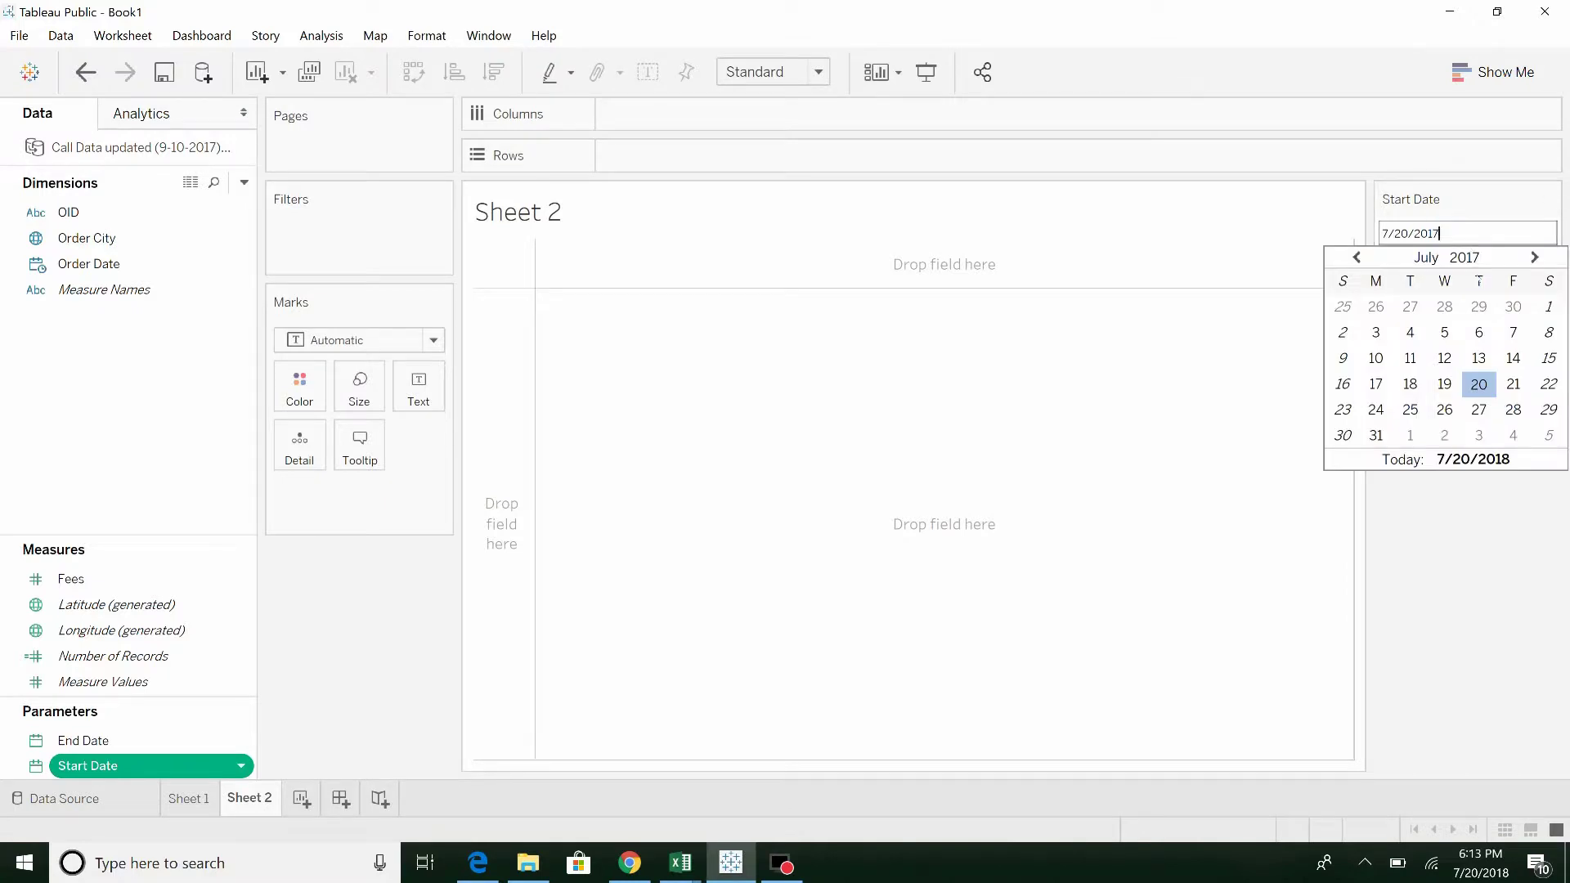
key(BackSpace)
text(6)
click(1489, 543)
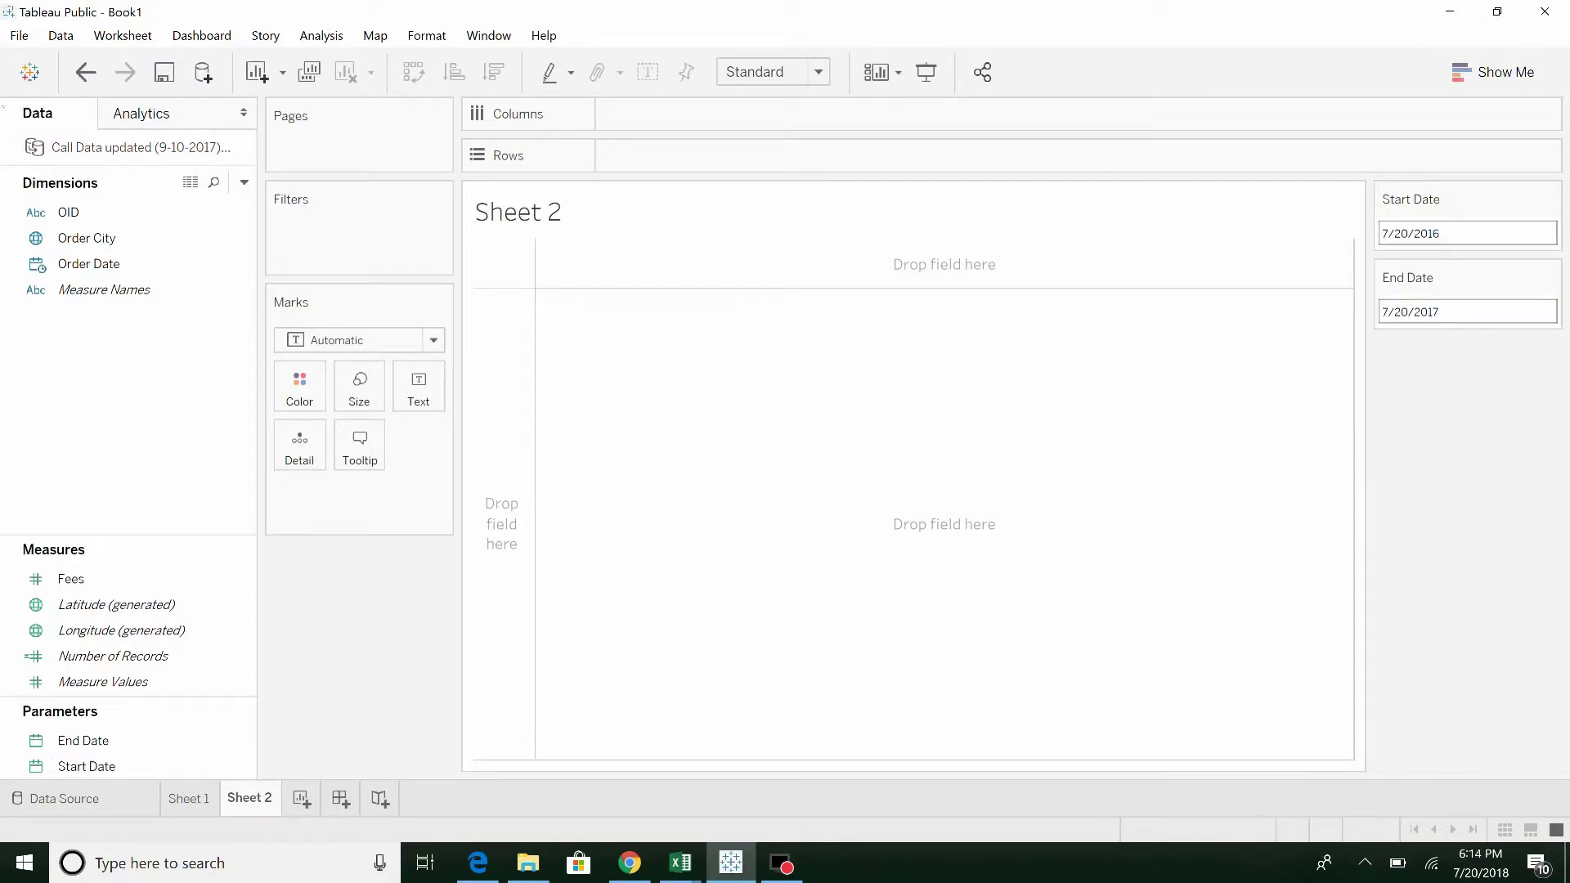
- Create a new calculated field named Which Year
click(244, 183)
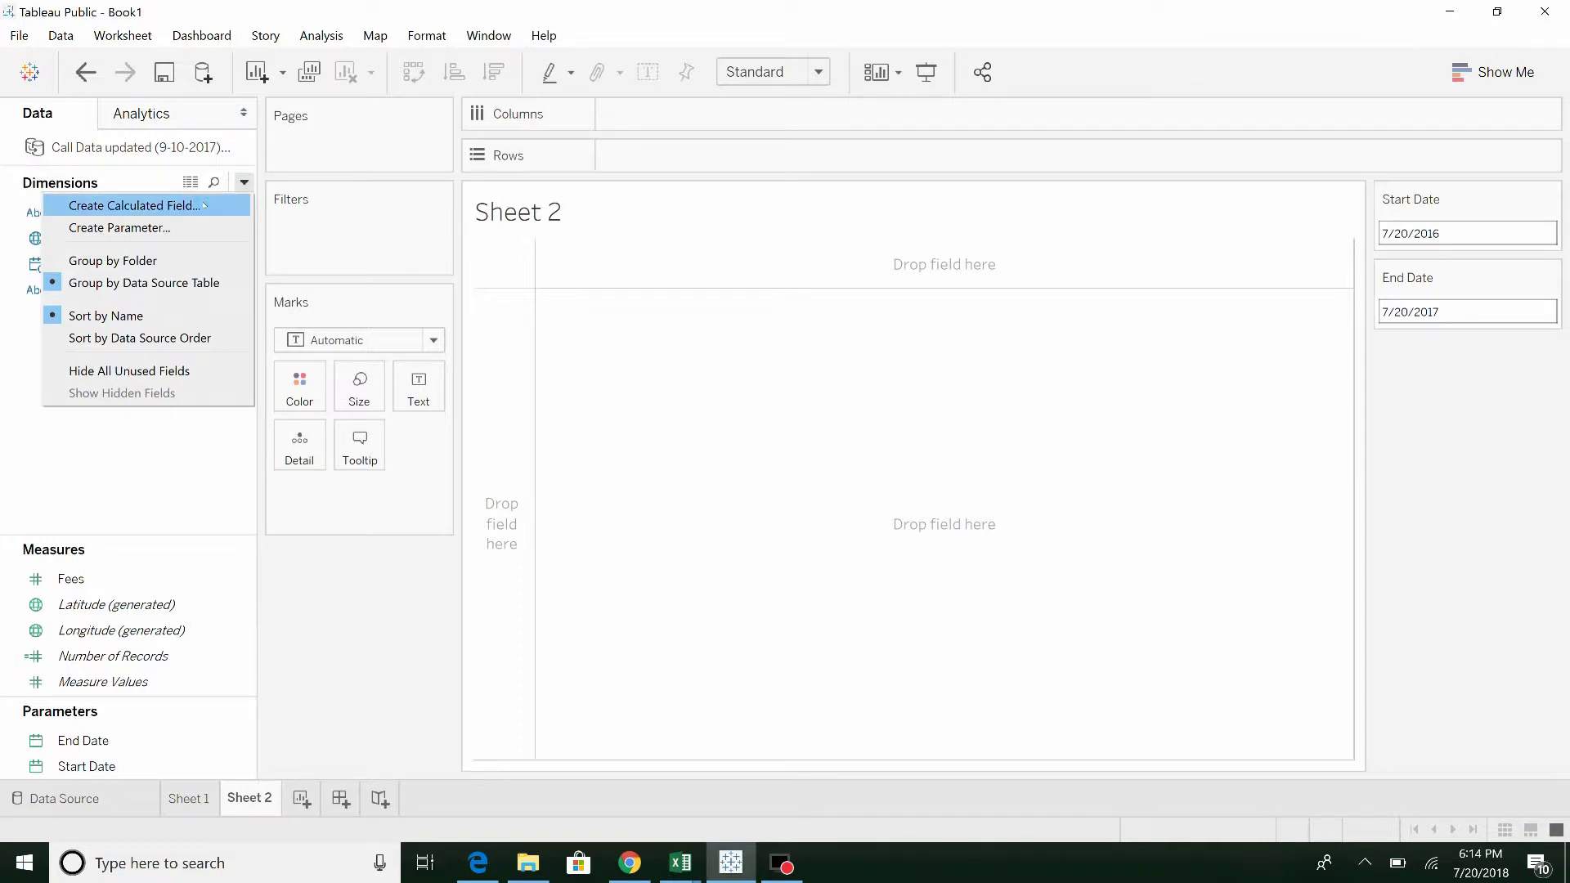
click(205, 205)
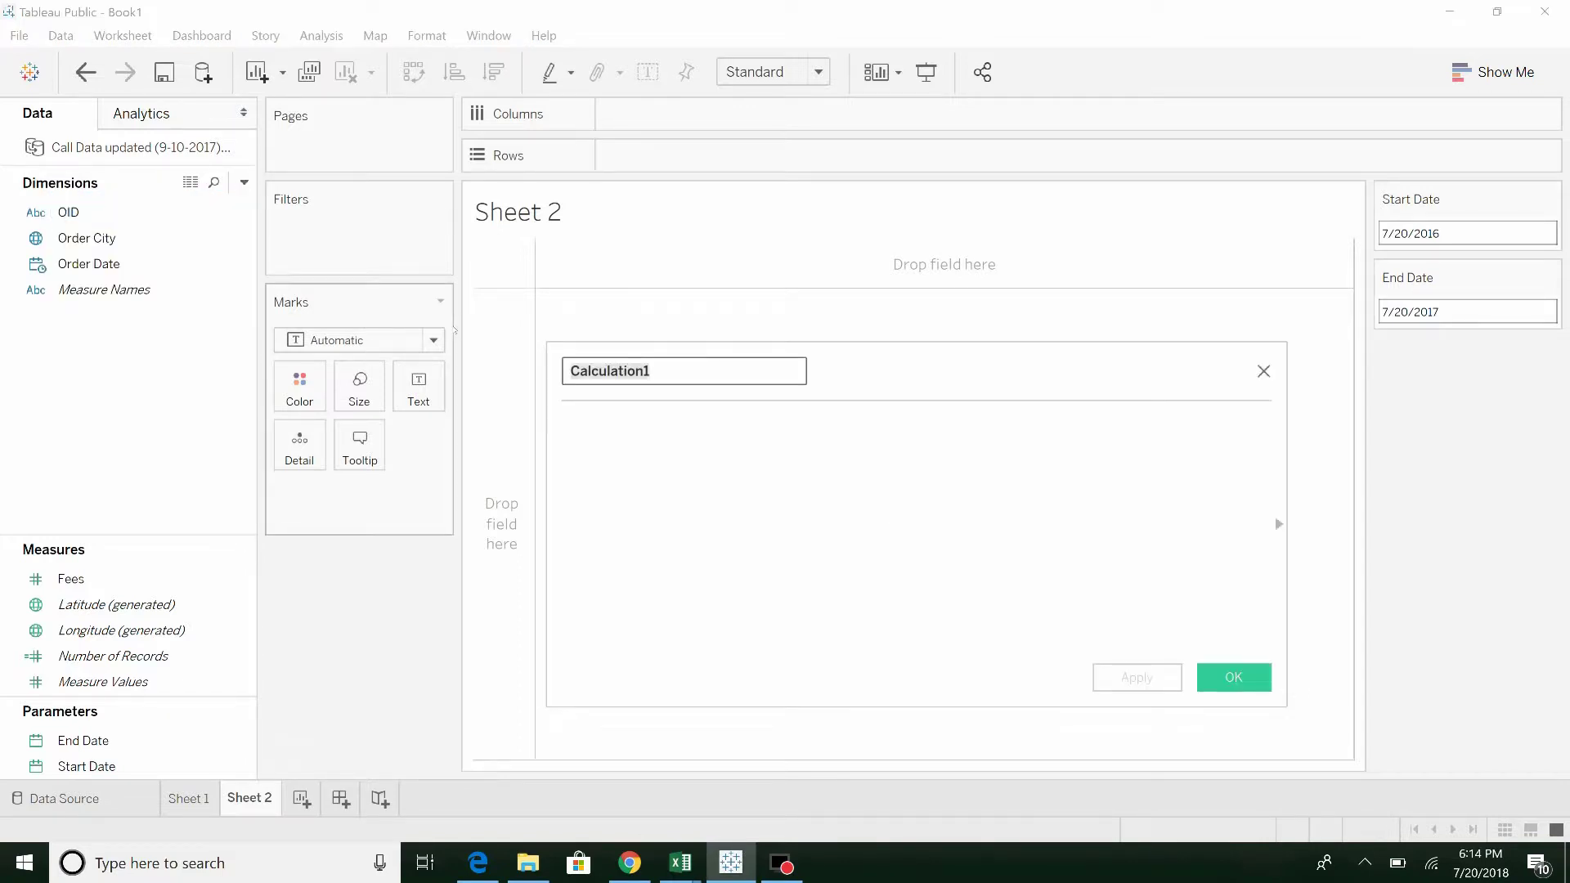
key(BackSpace)
text(Which Y)
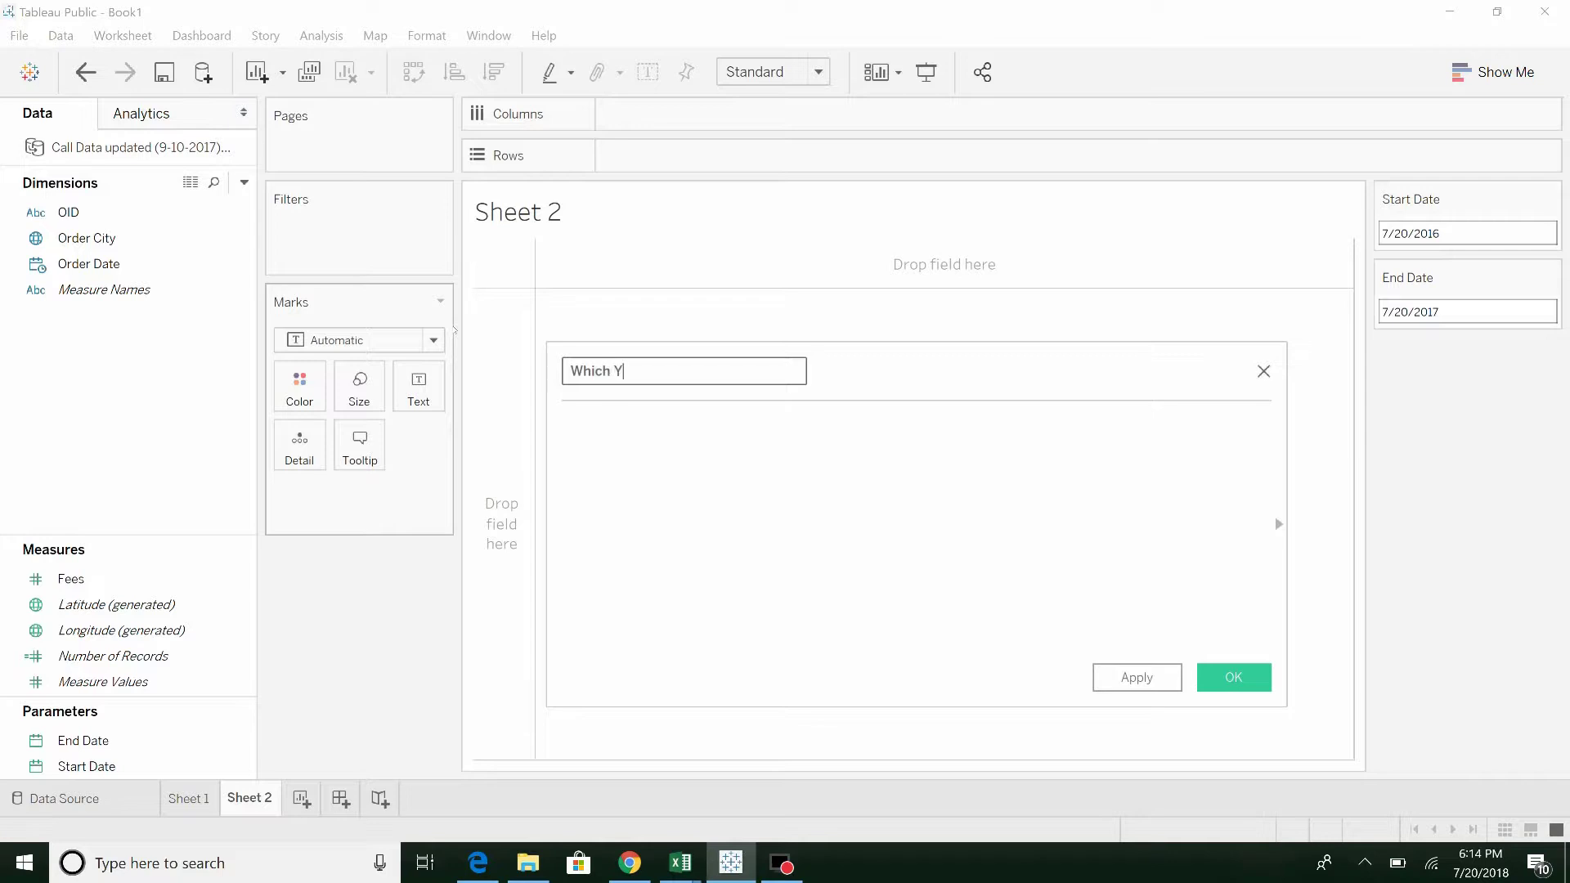
text(ear)
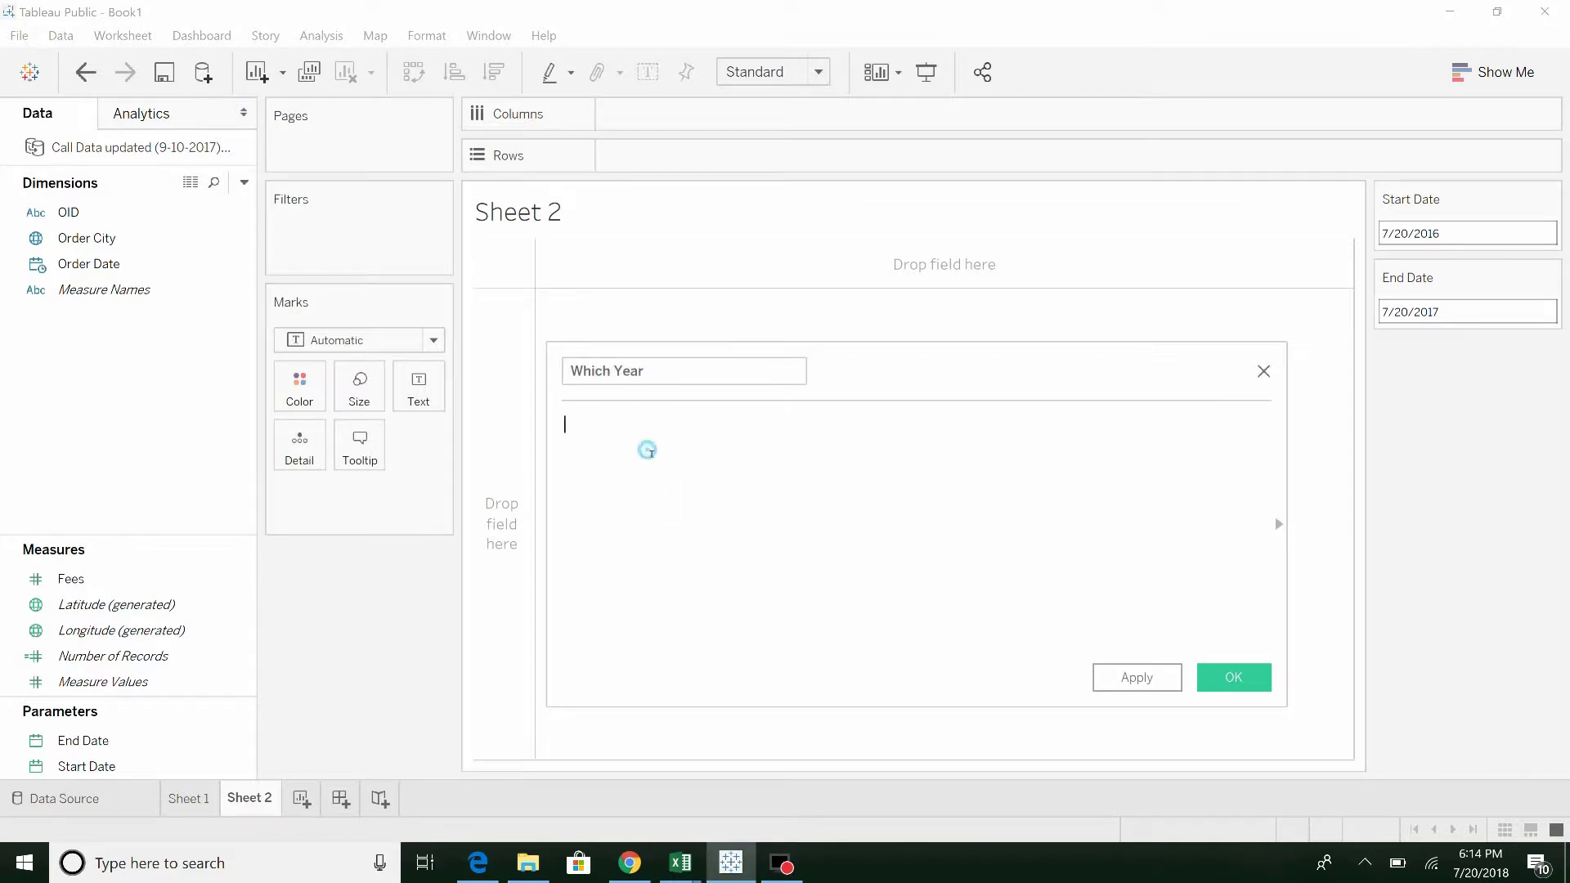
- Write the condition IF [Order Date]>=[Start Date] AND [Order Date]<=[End Date]
text(If order)
key(Down)
key(Return)
text(>=[Start Date] AND)
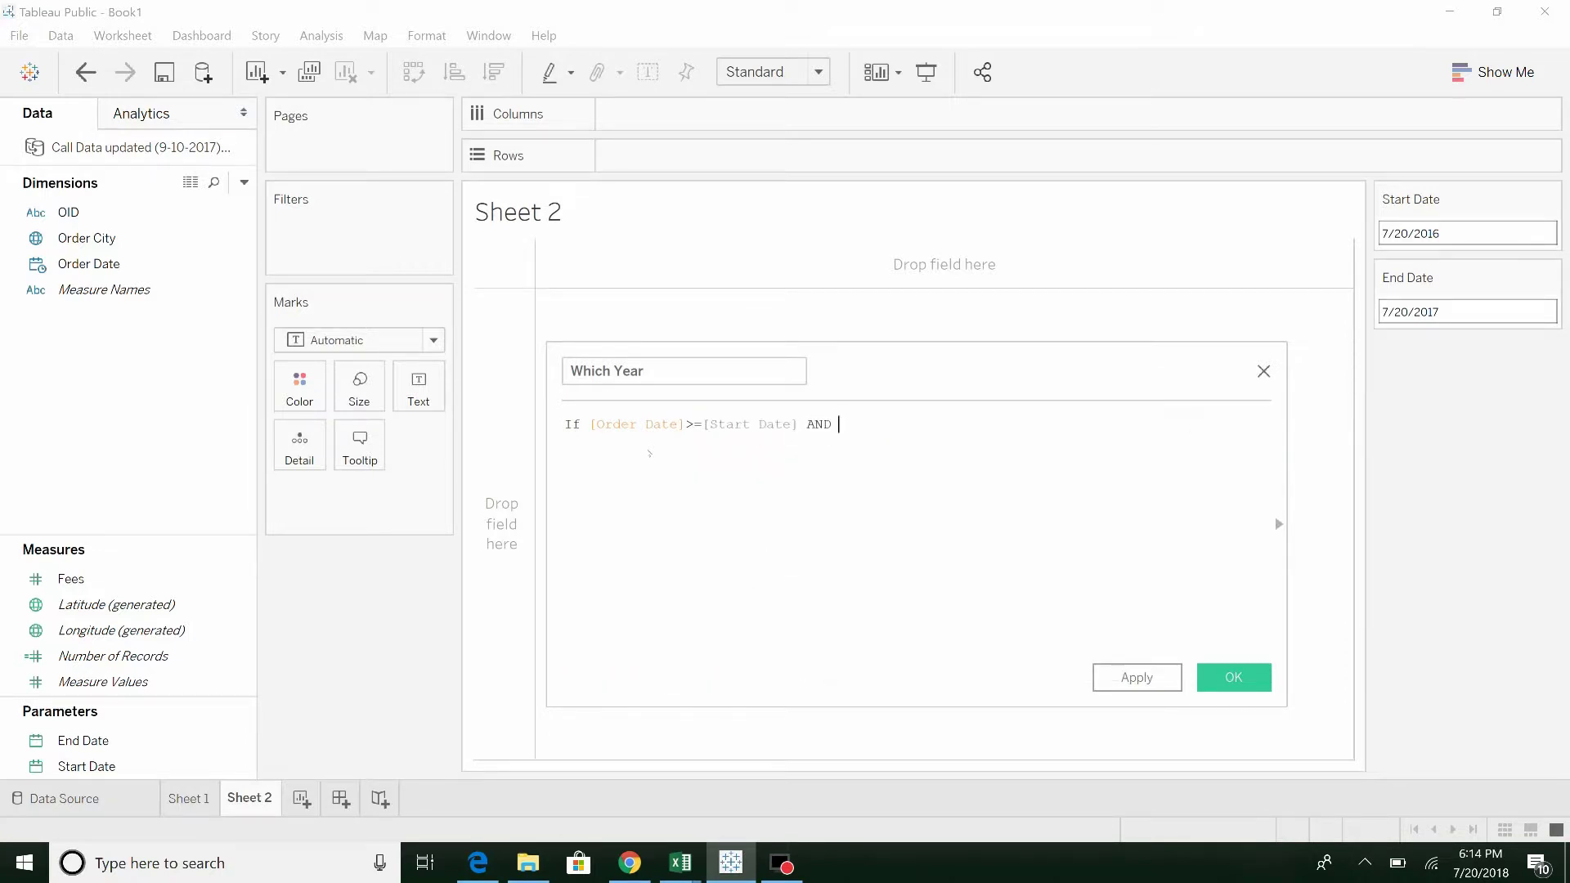
text( order)
key(Down)
key(Return)
text(<=end)
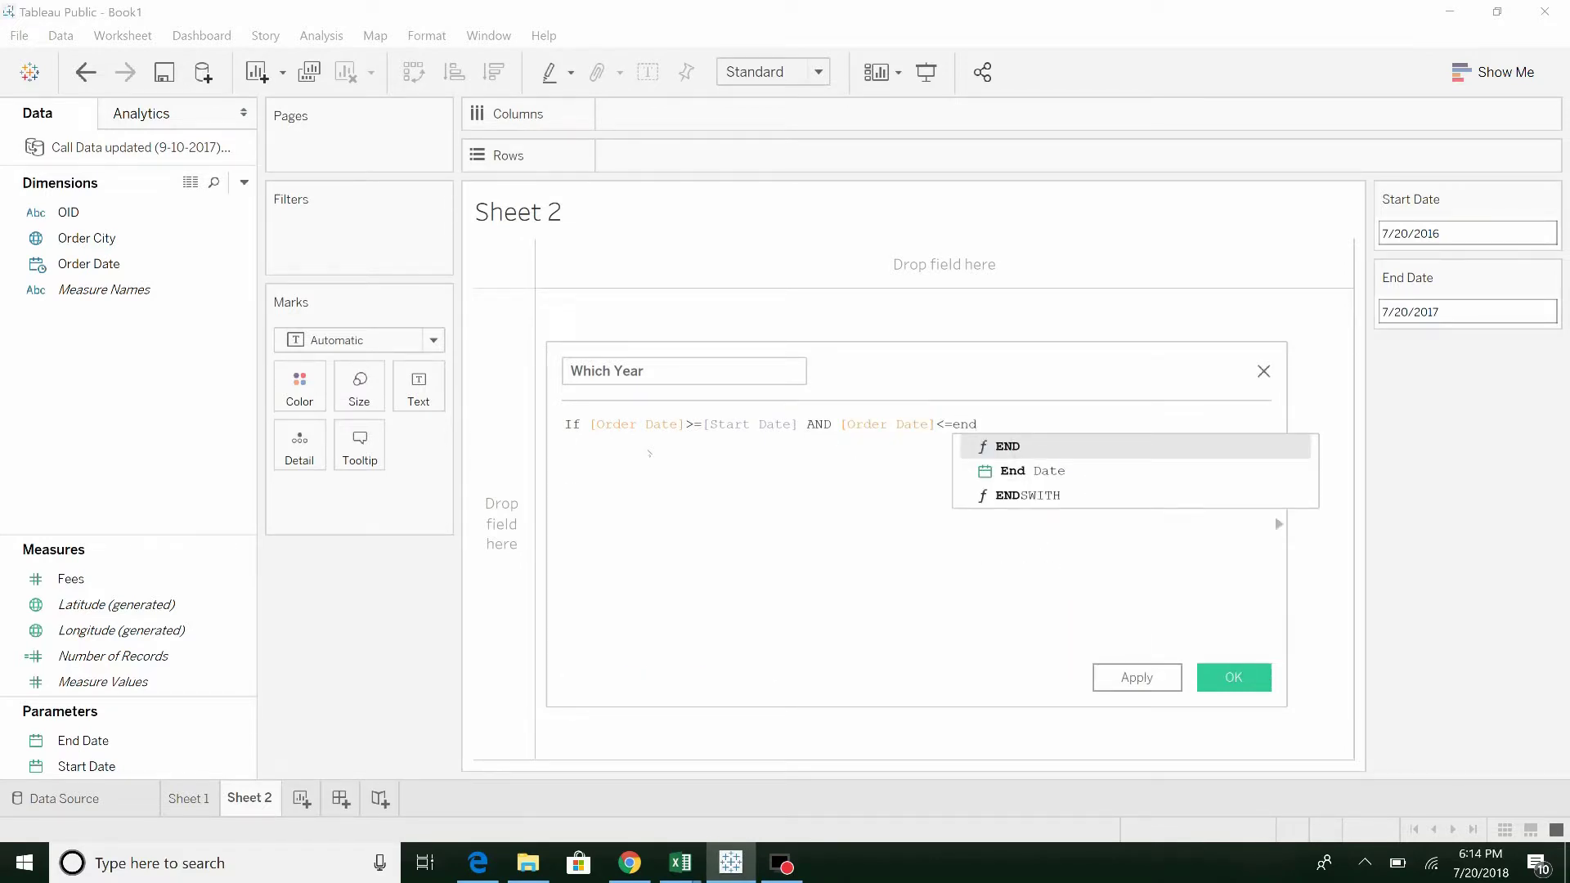
key(Down)
key(Return)
- Add THEN "Current" and begin an ELSEIF with DATEADD("year",1,Order Date)
text(th)
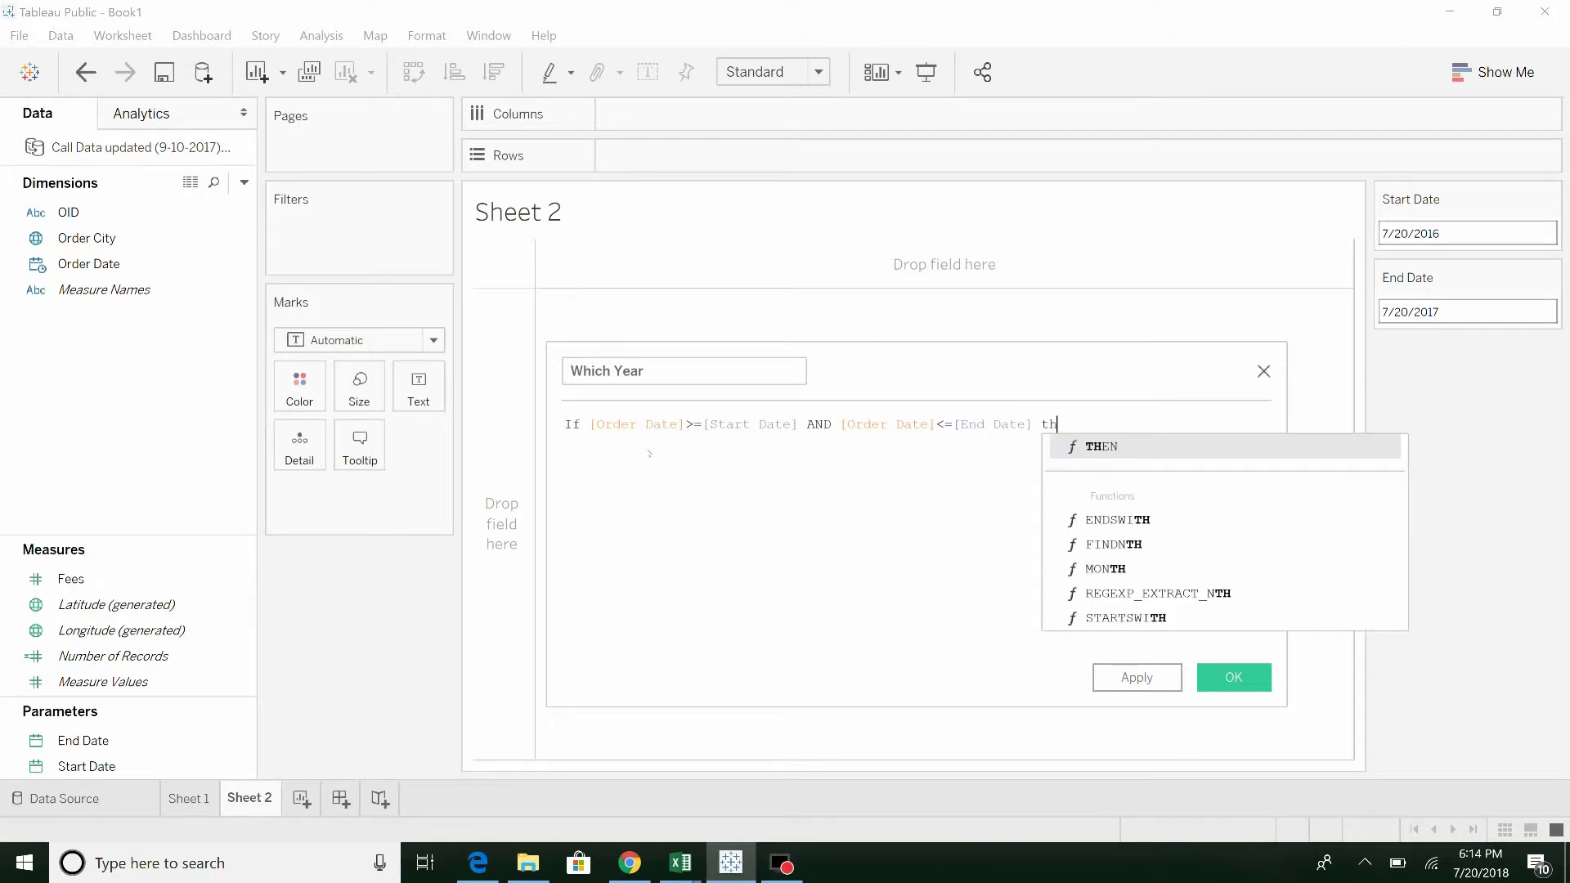
key(Return)
text("Current")
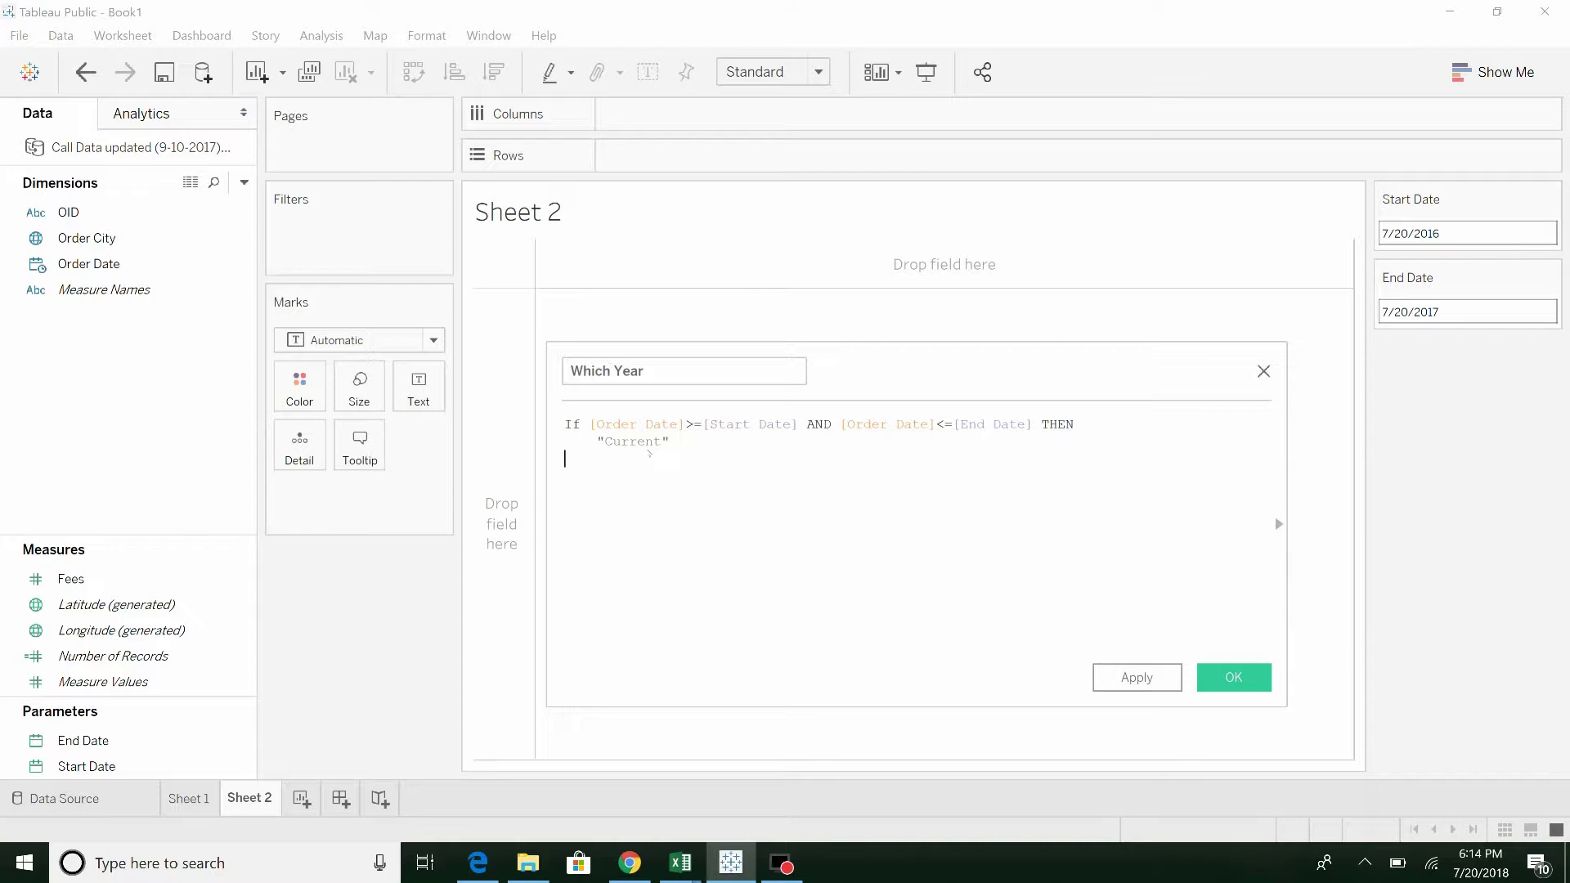
key(Return)
text(elseif )
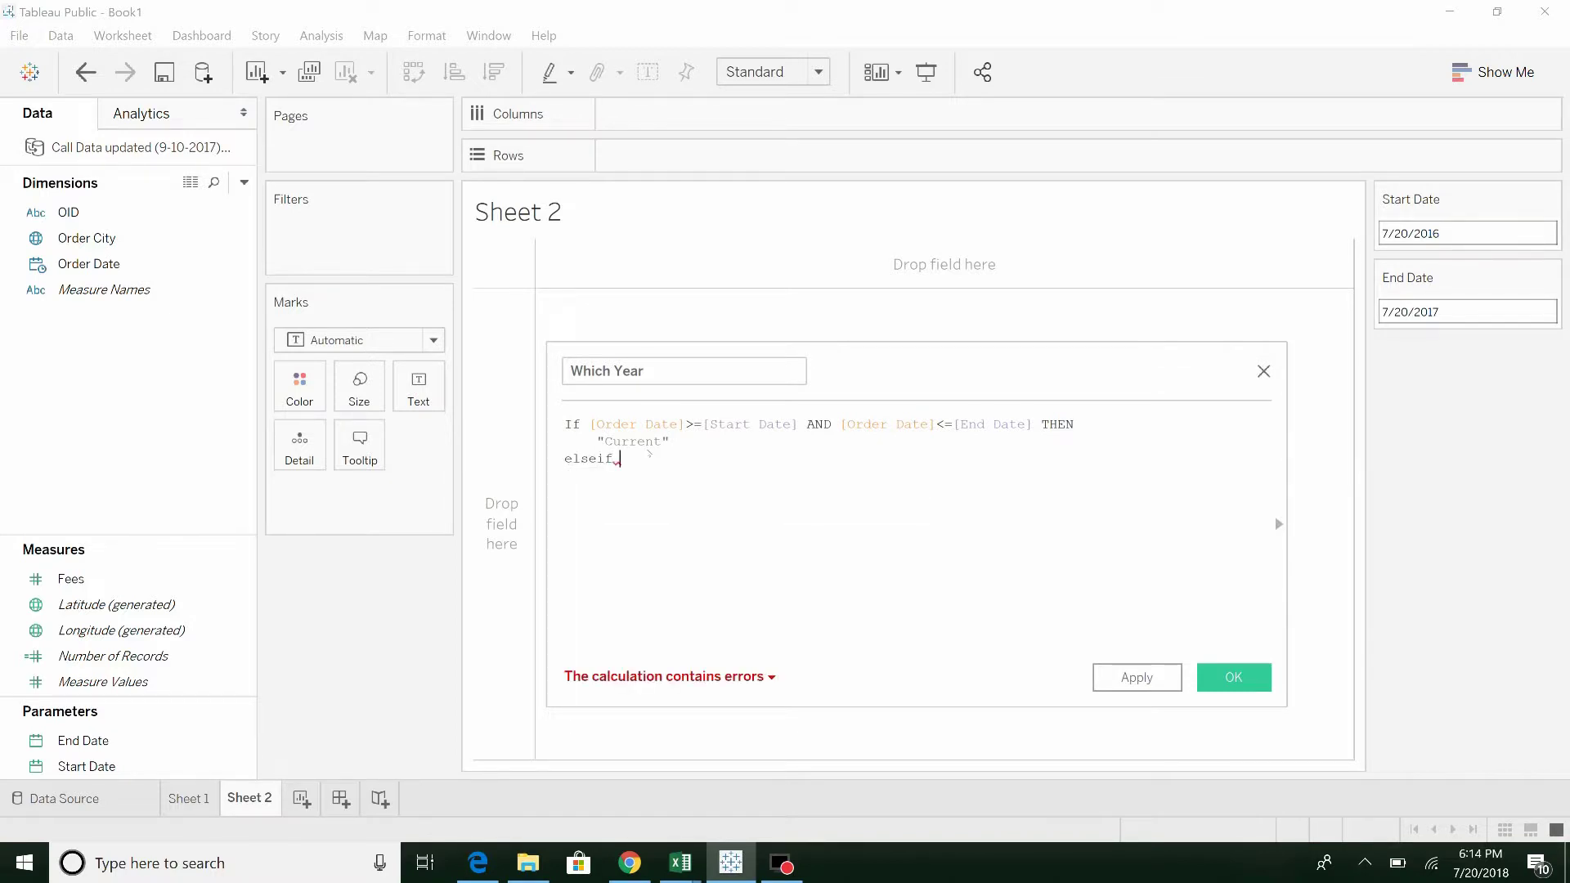
text(dateadd)
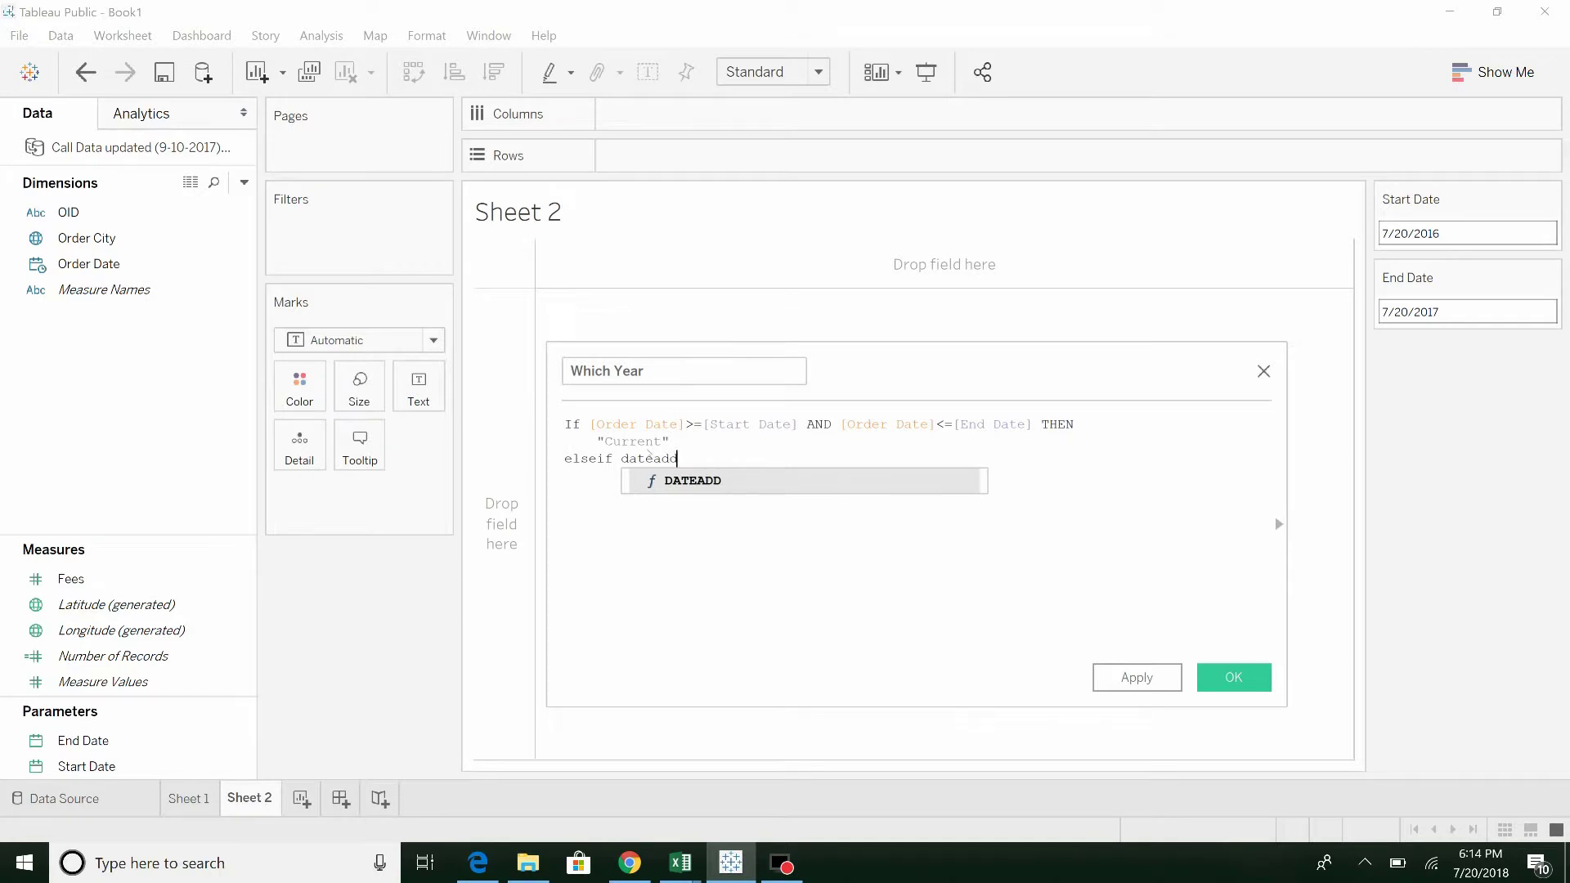
text(()
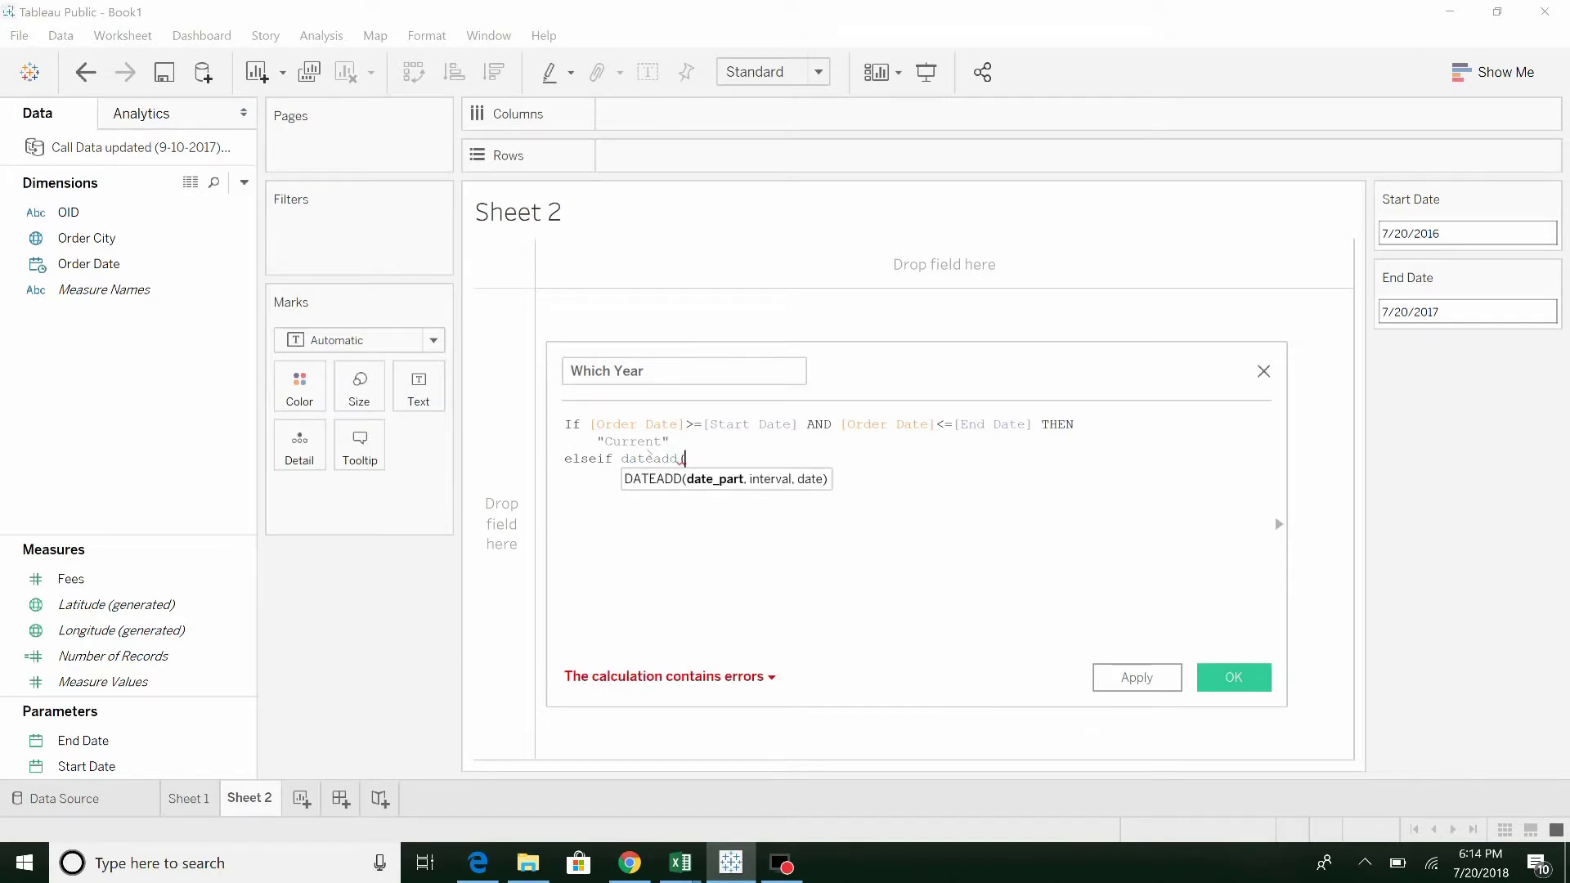
text("year",)
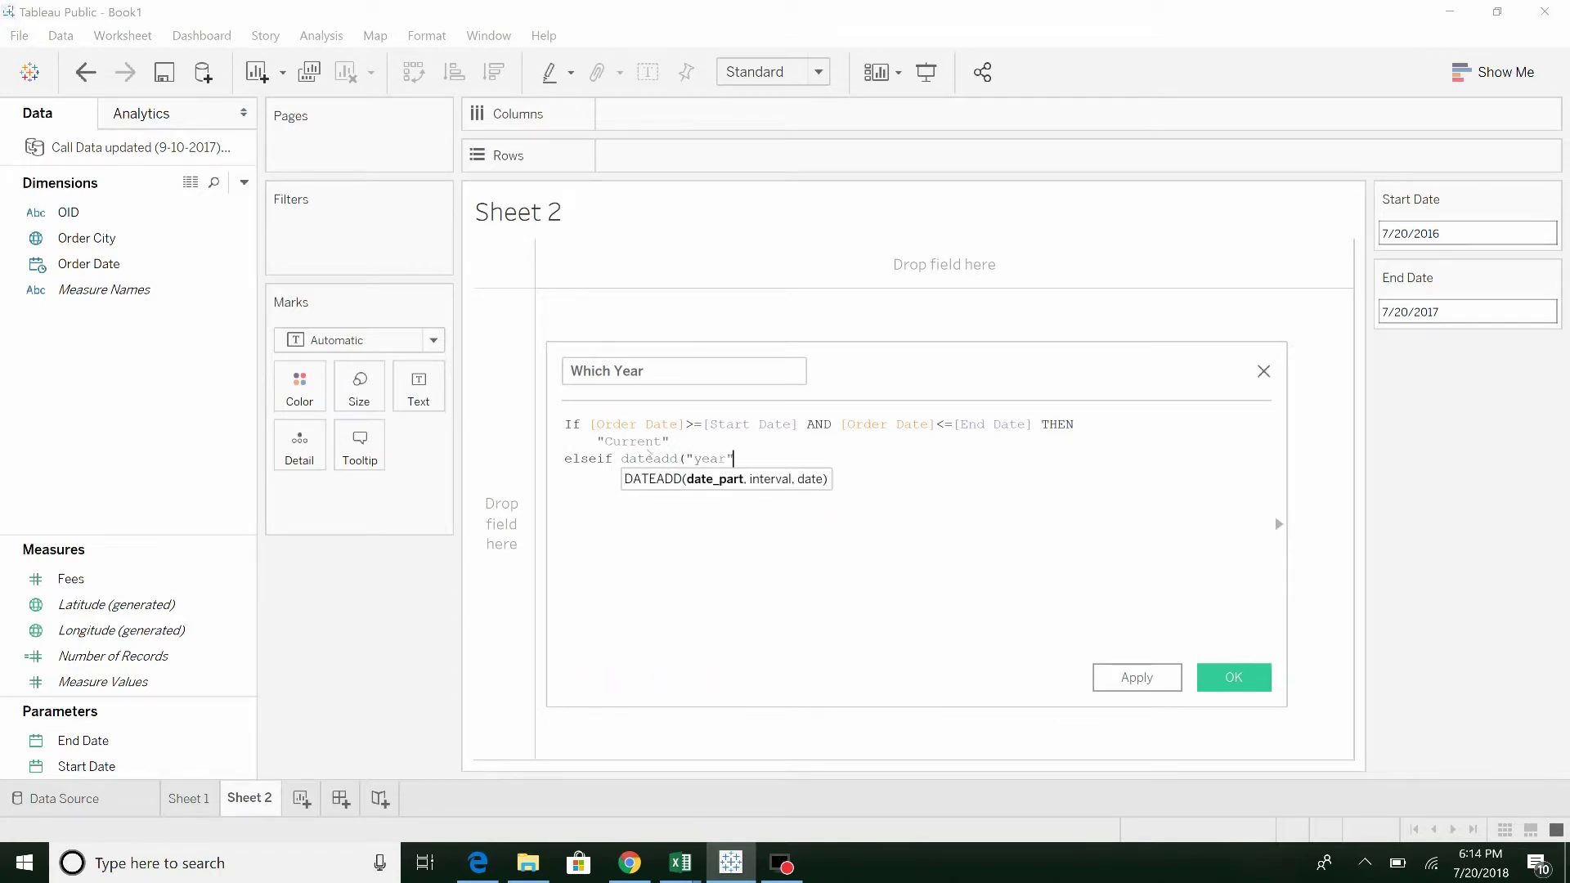
text(1,order)
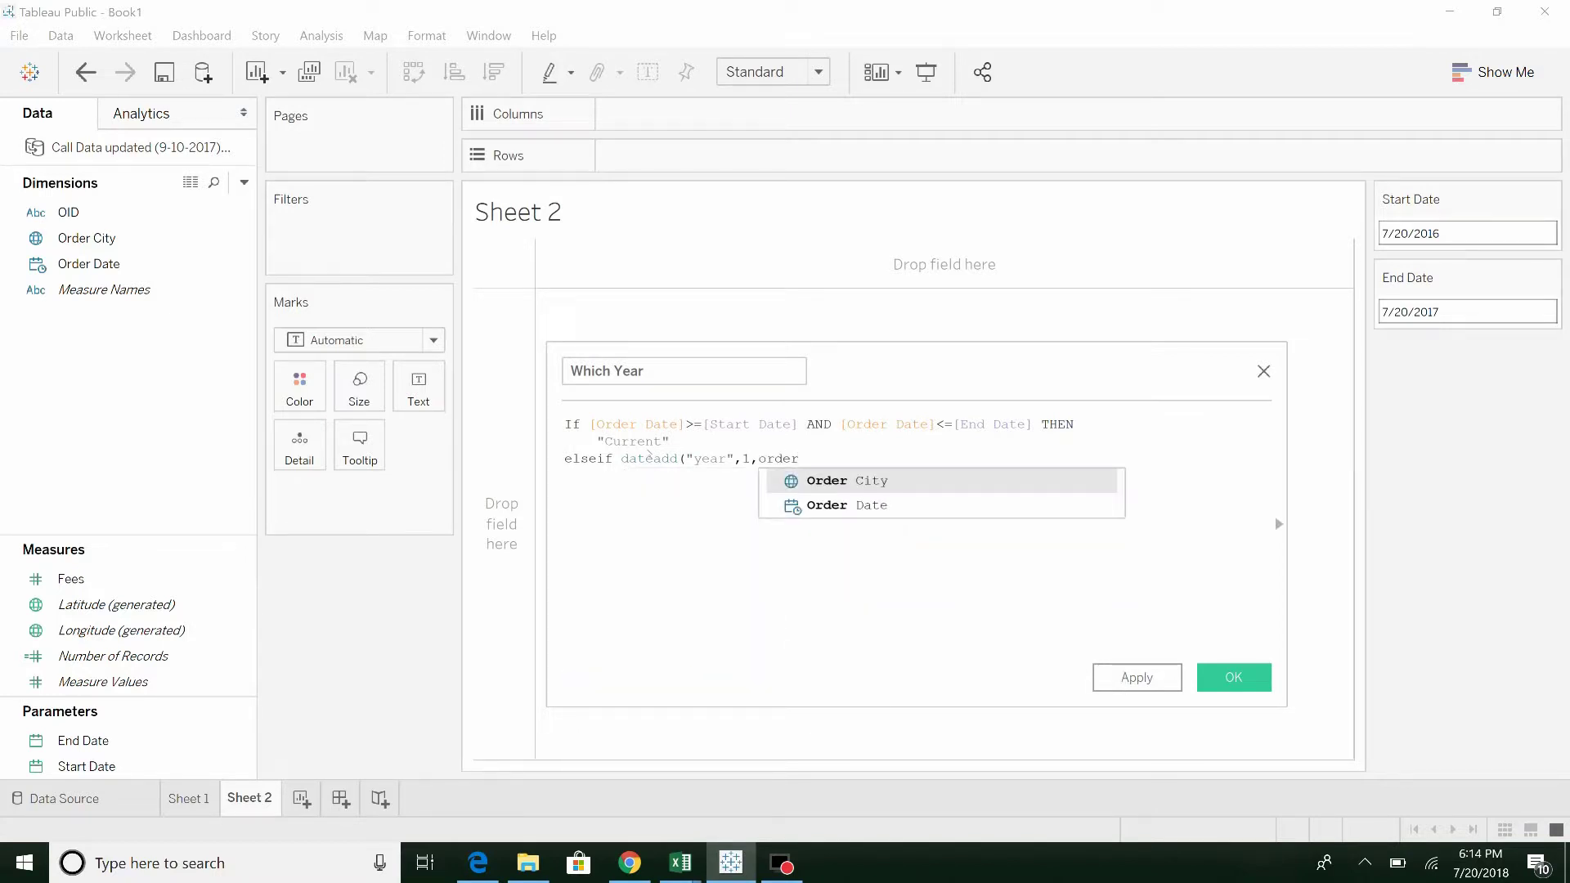
- Complete the ELSEIF comparison DATEADD("year",1,[Order Date])>=[Start Date] and start a new line
key(Down)
key(Return)
text())
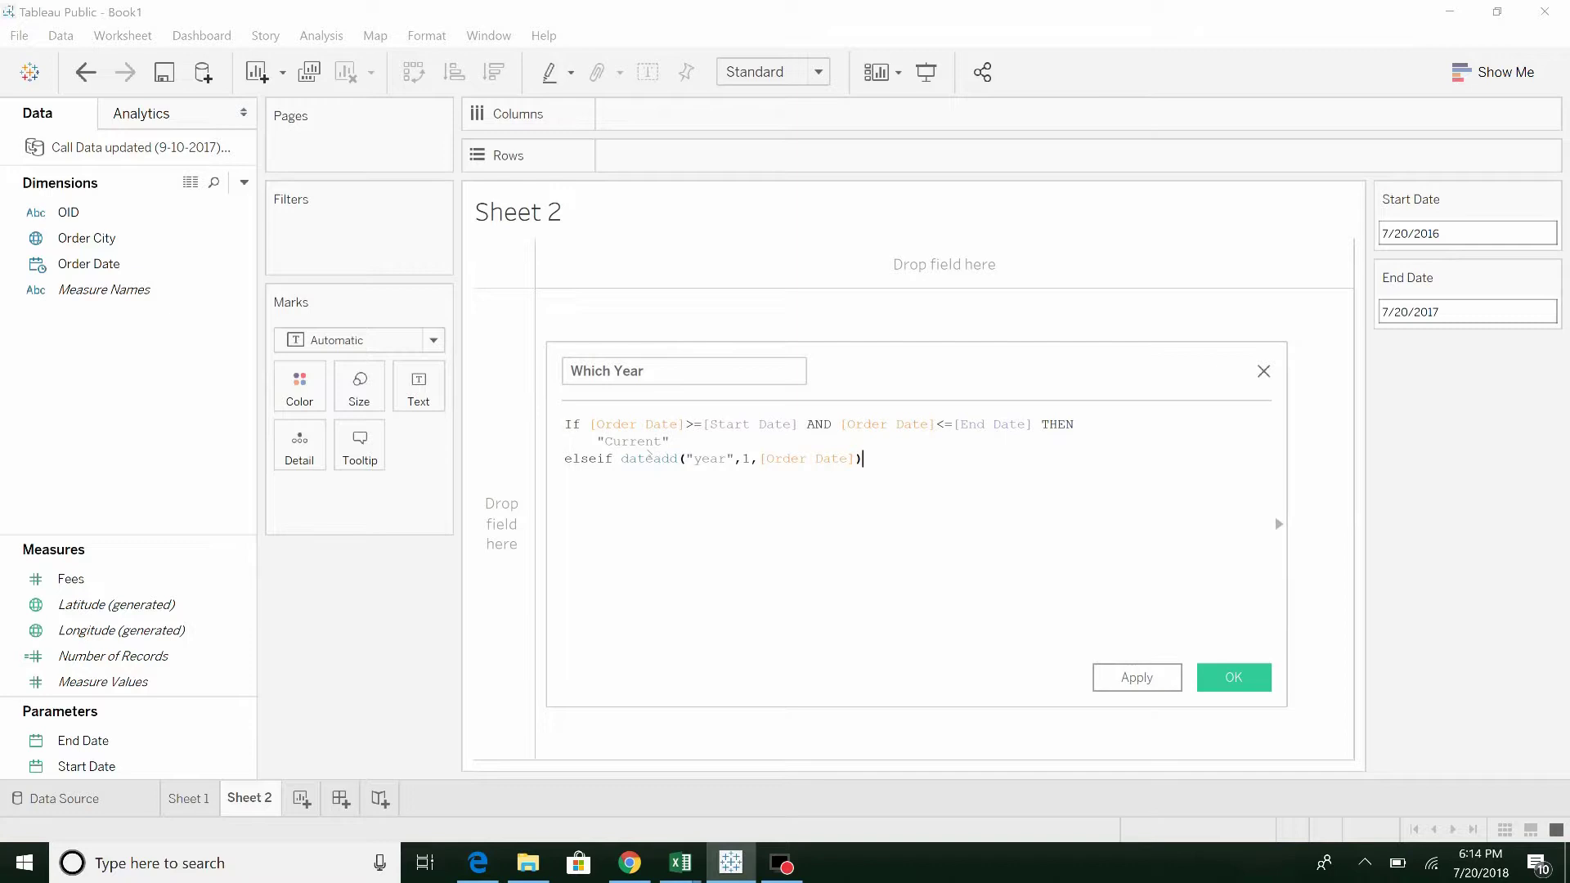
text(>=)
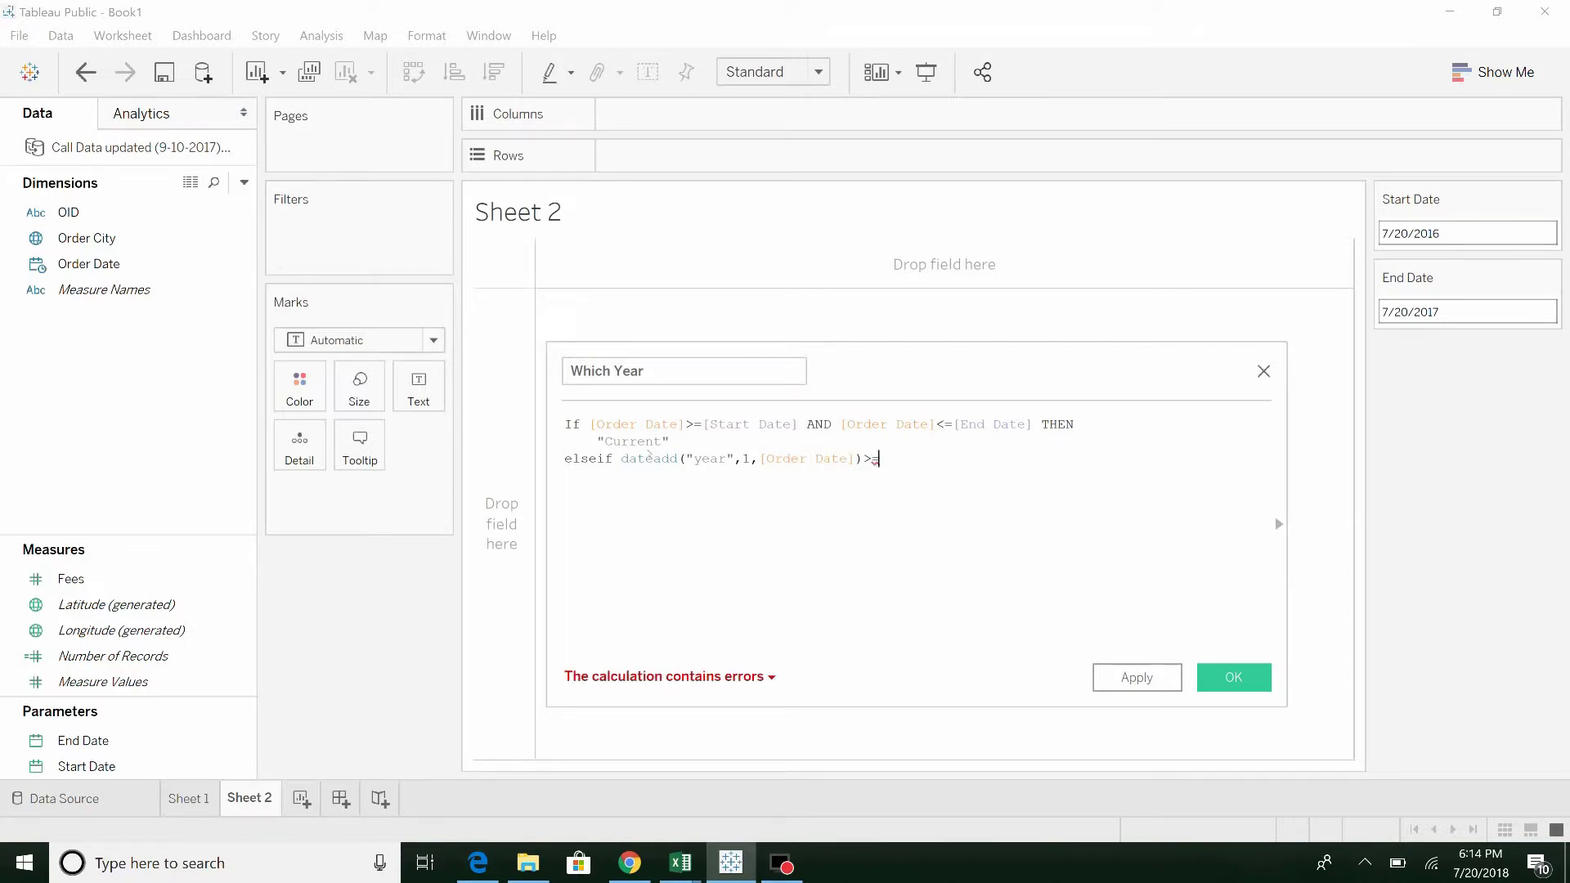
text(statr)
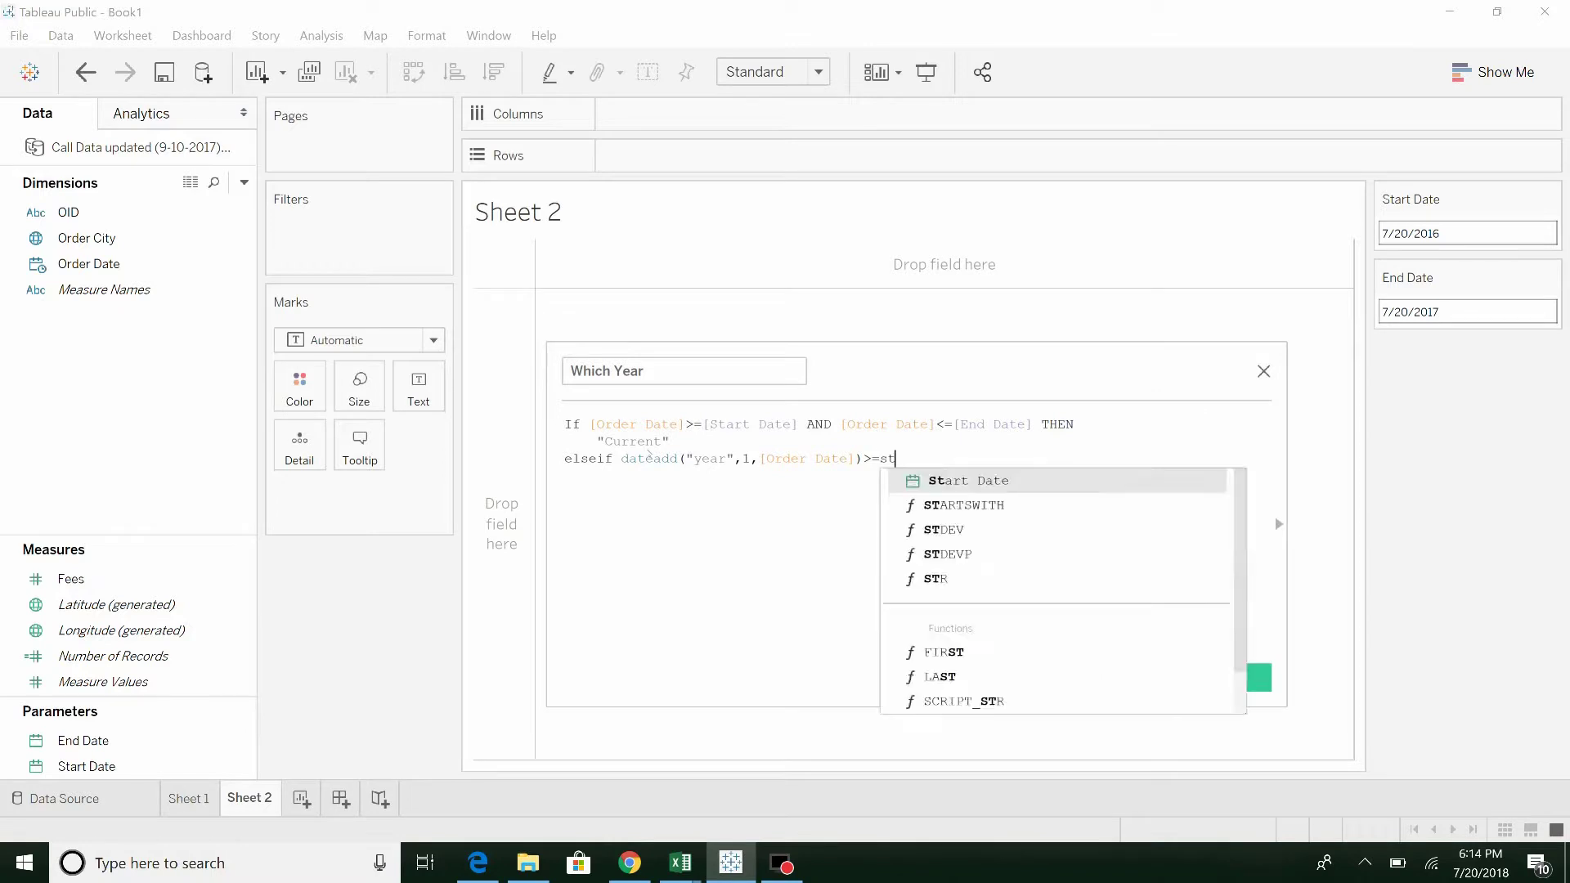
key(Return)
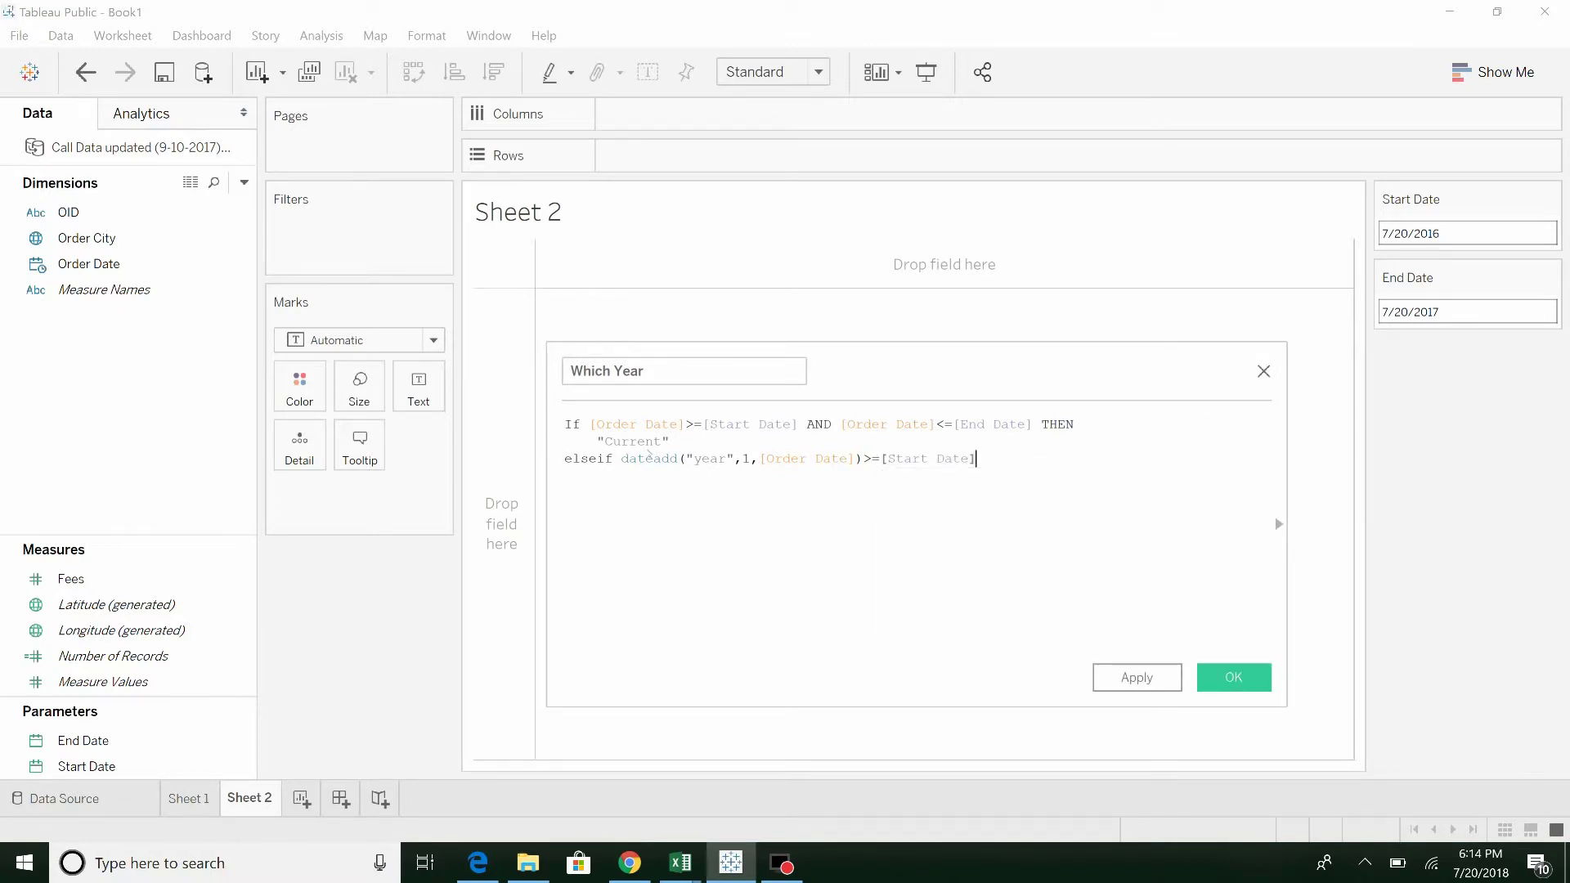
key(Escape)
key(Return)
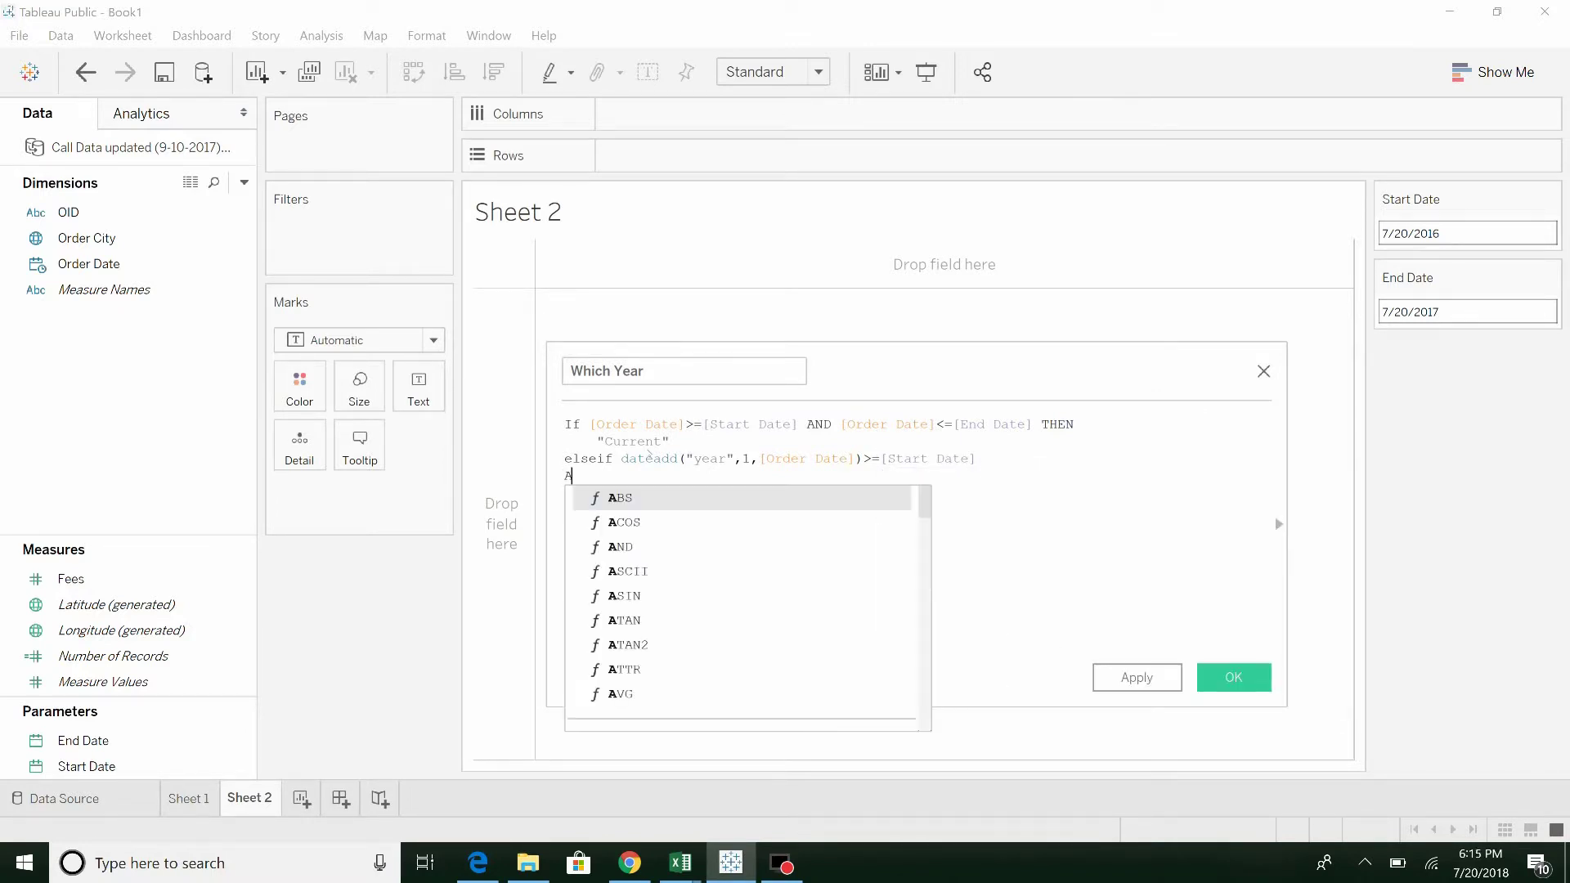
key(Tab)
- Add the second condition AND DATEADD("year",1,[Order Date])<=[End Date]
text(AND)
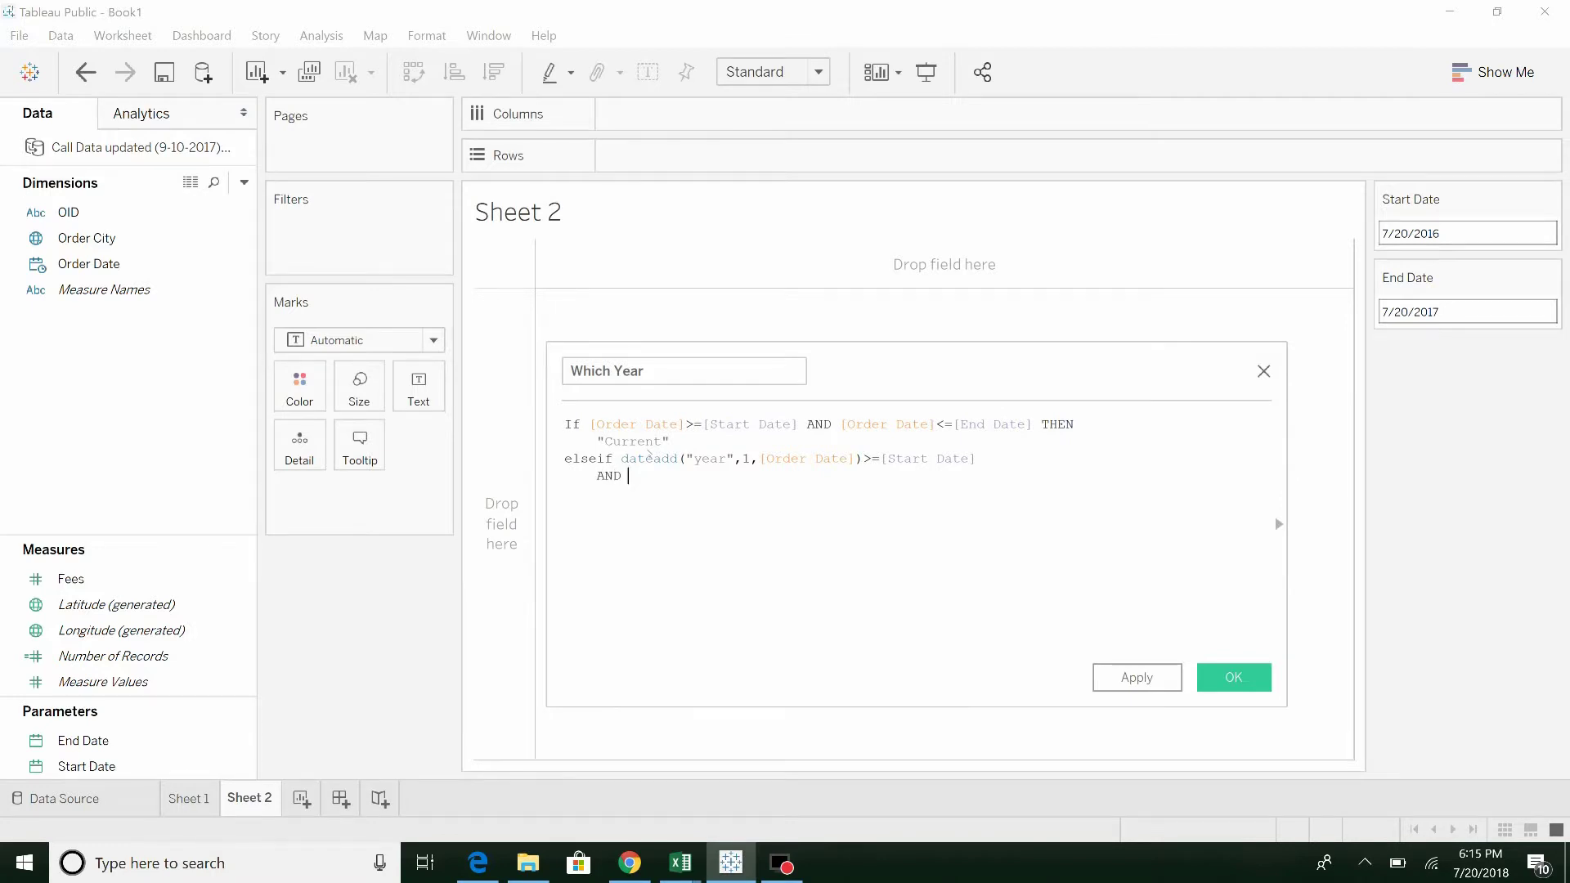
text( dateadd)
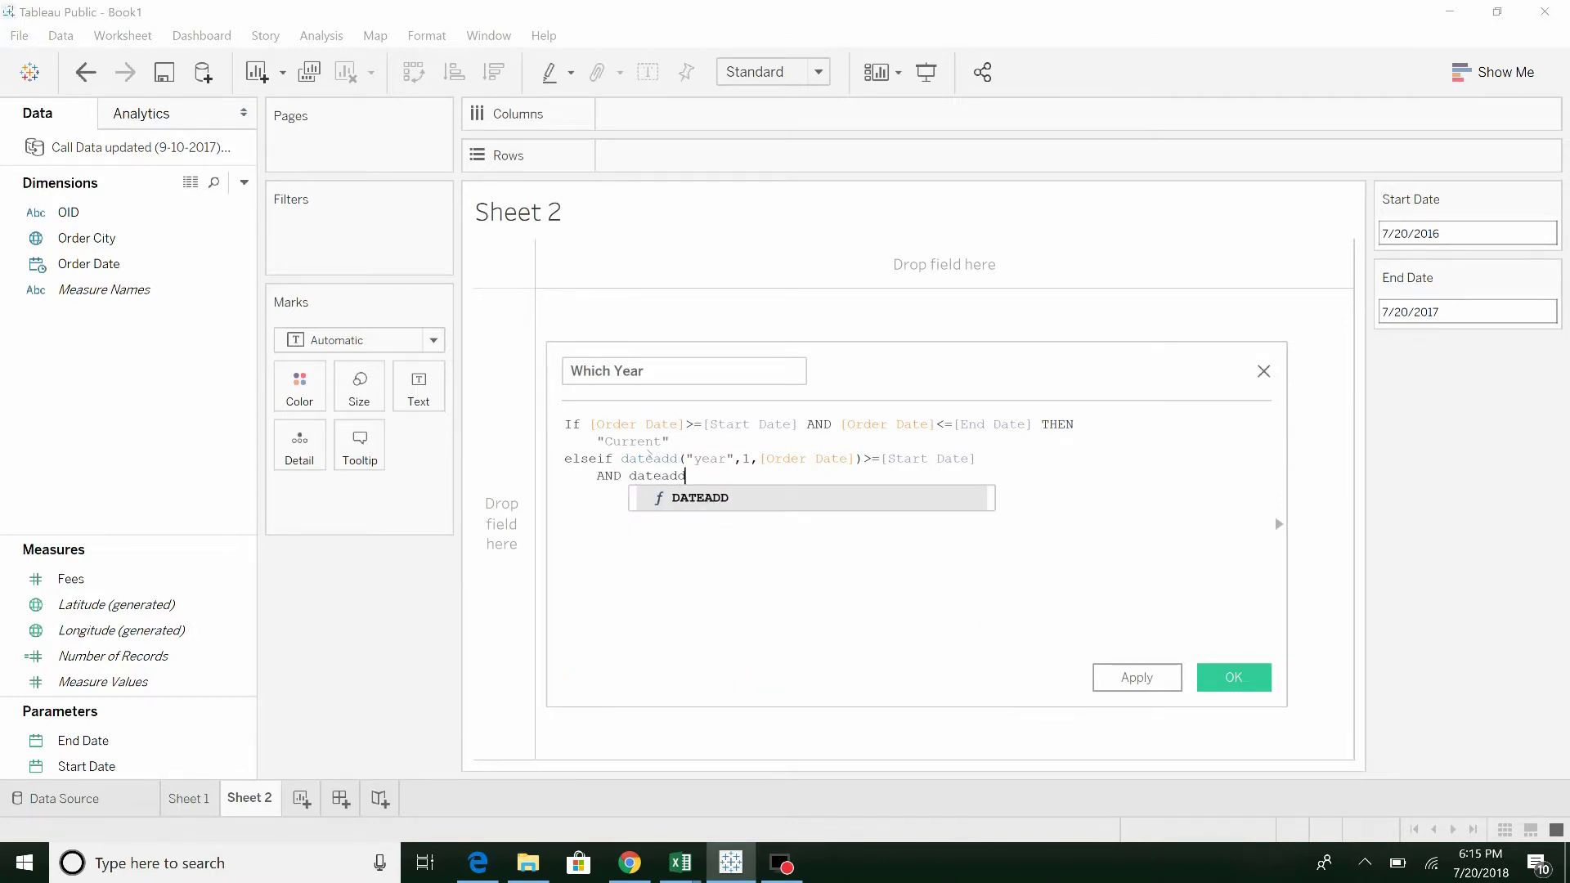
key(Return)
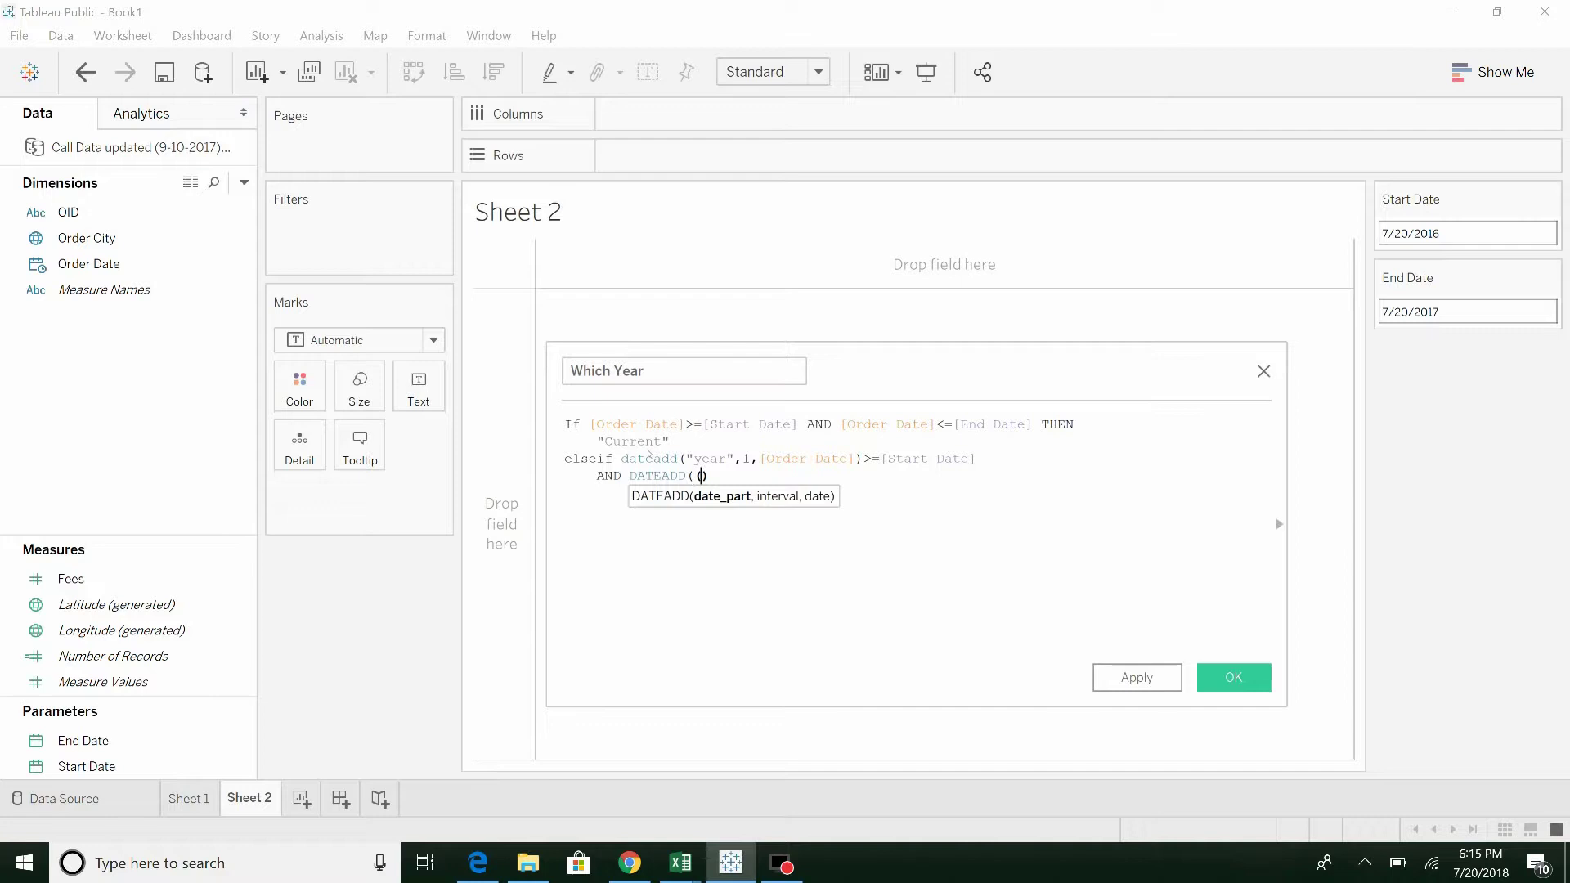
text("year,)
key(BackSpace)
text(",2)
key(BackSpace)
text(1,)
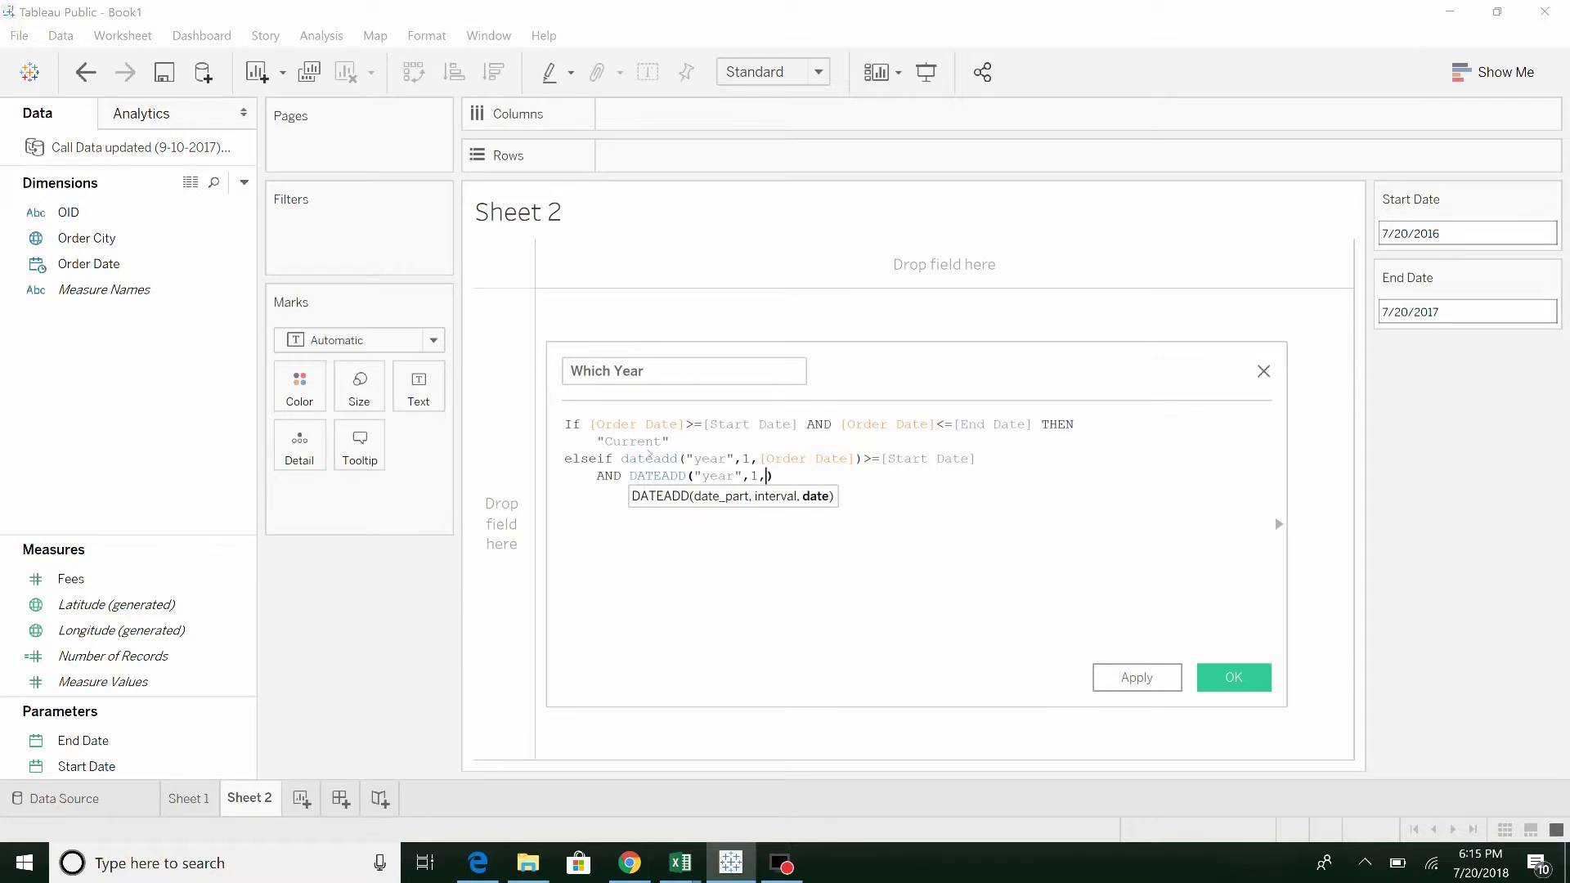
text(order)
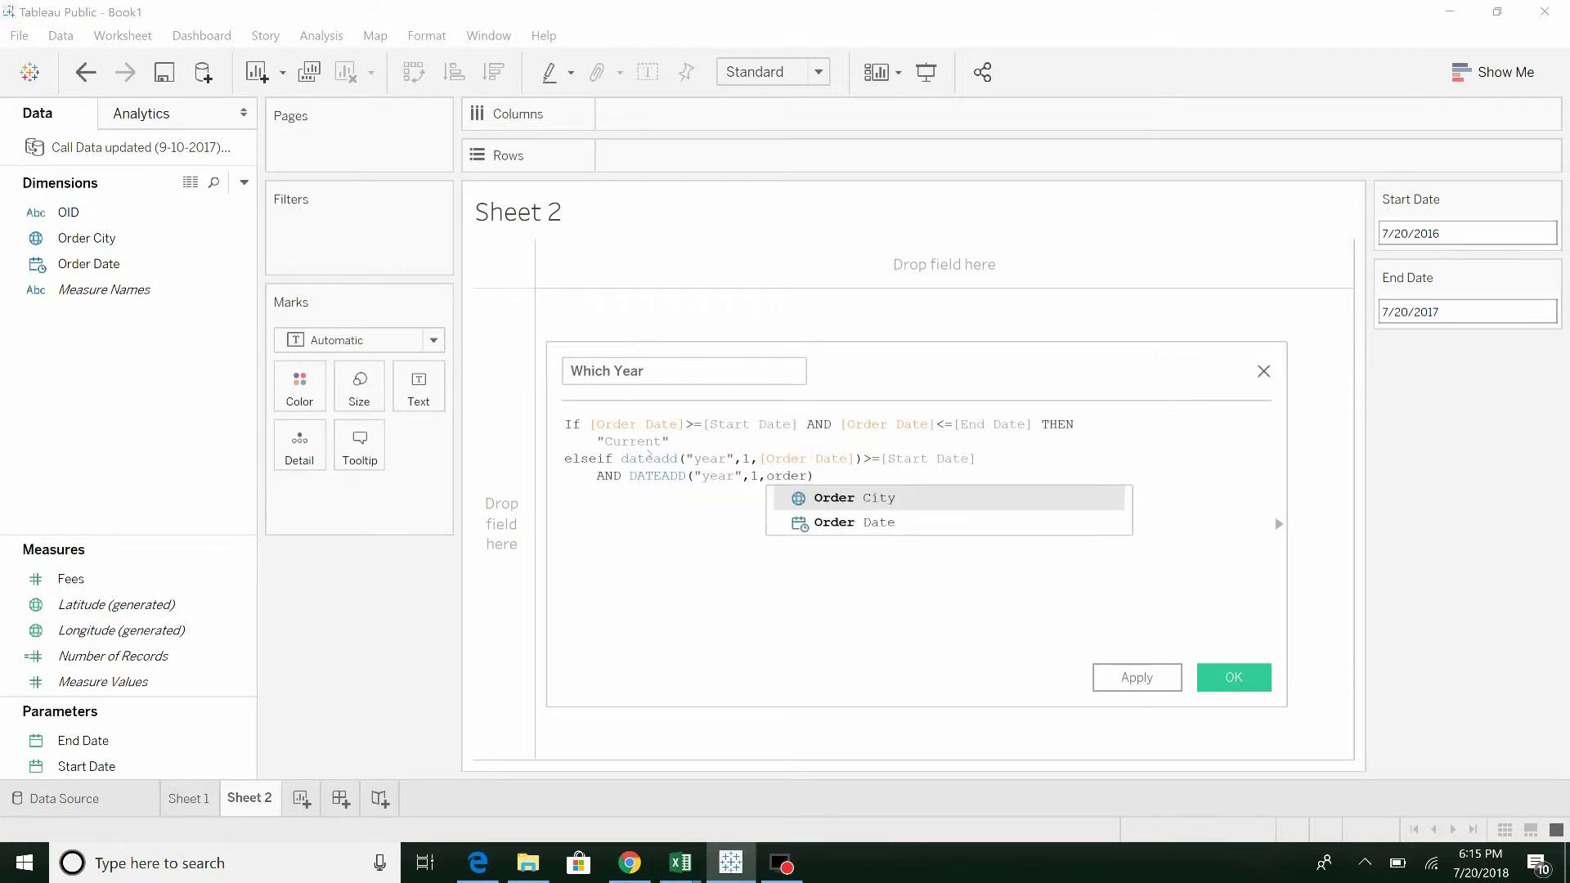
key(Down)
key(Return)
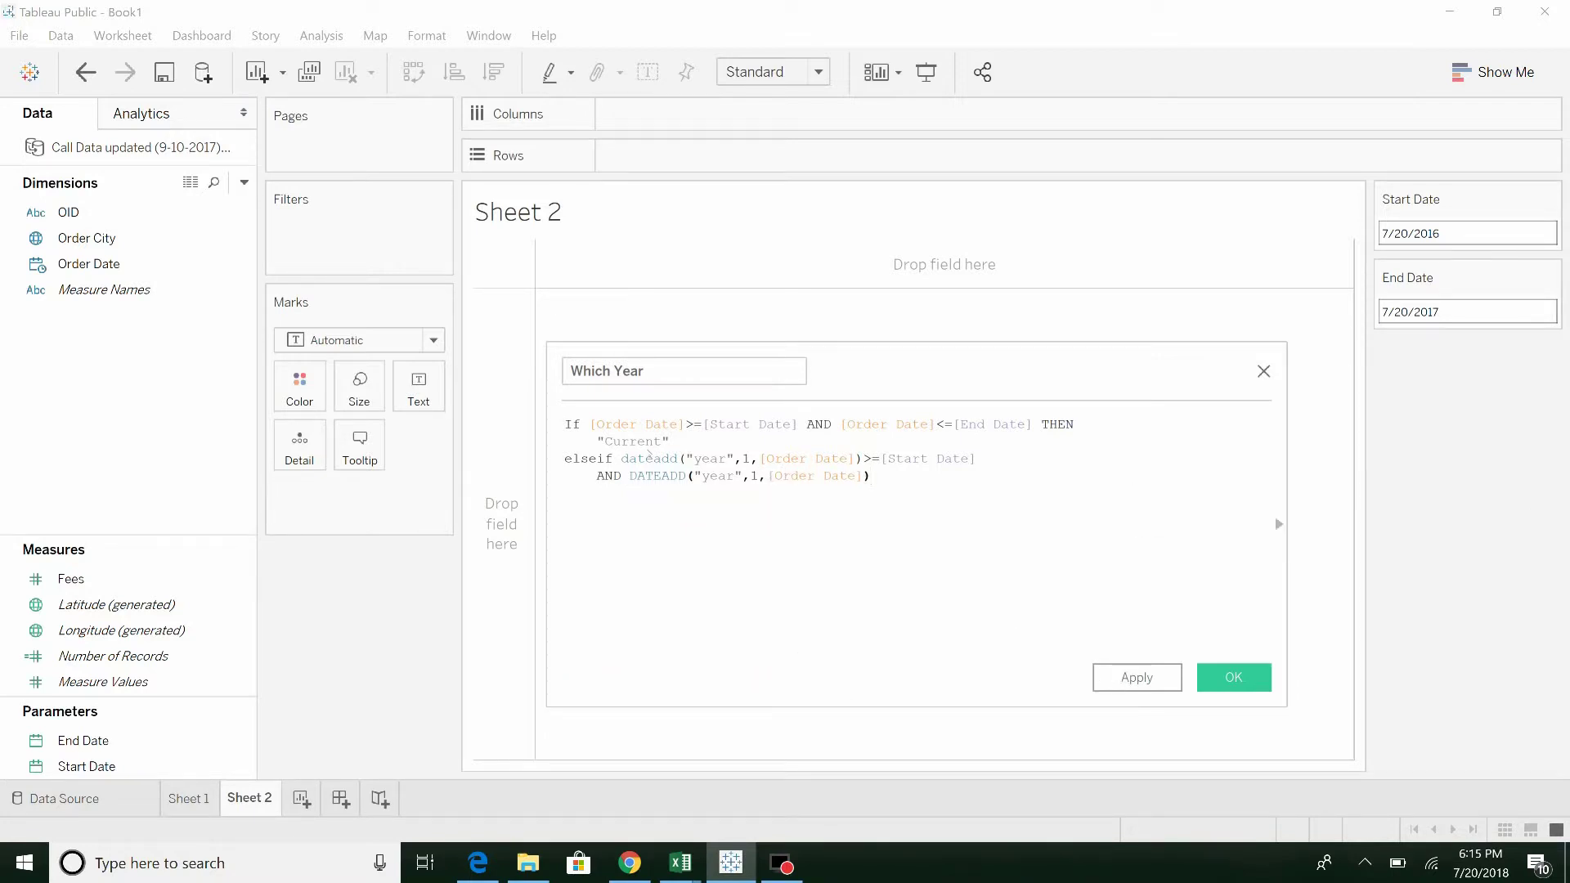
key(End)
text(<=end)
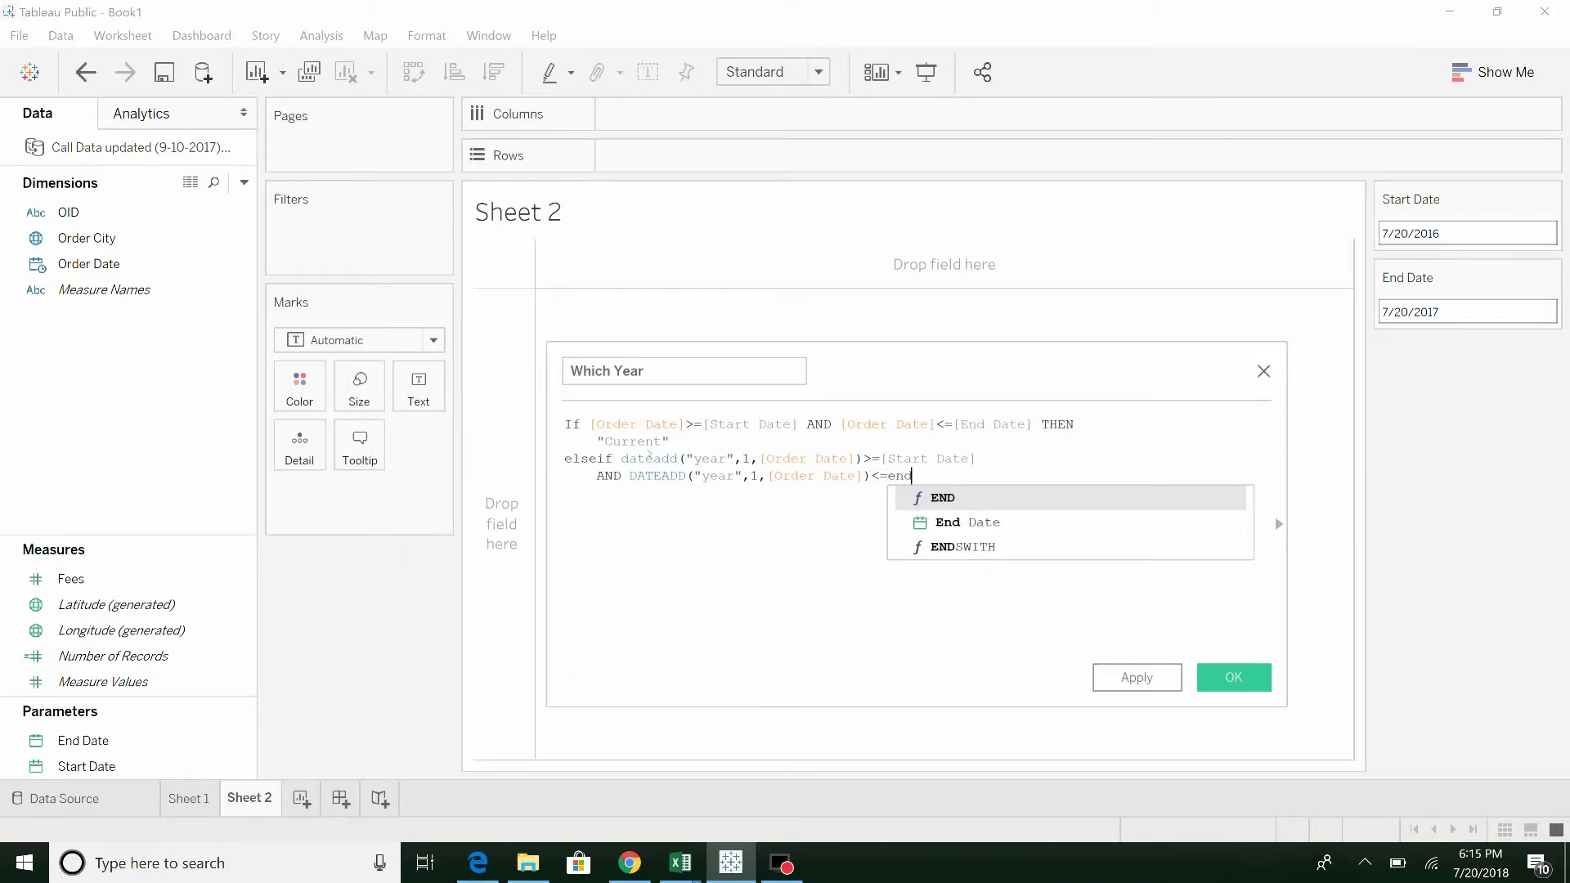
key(Down)
key(Return)
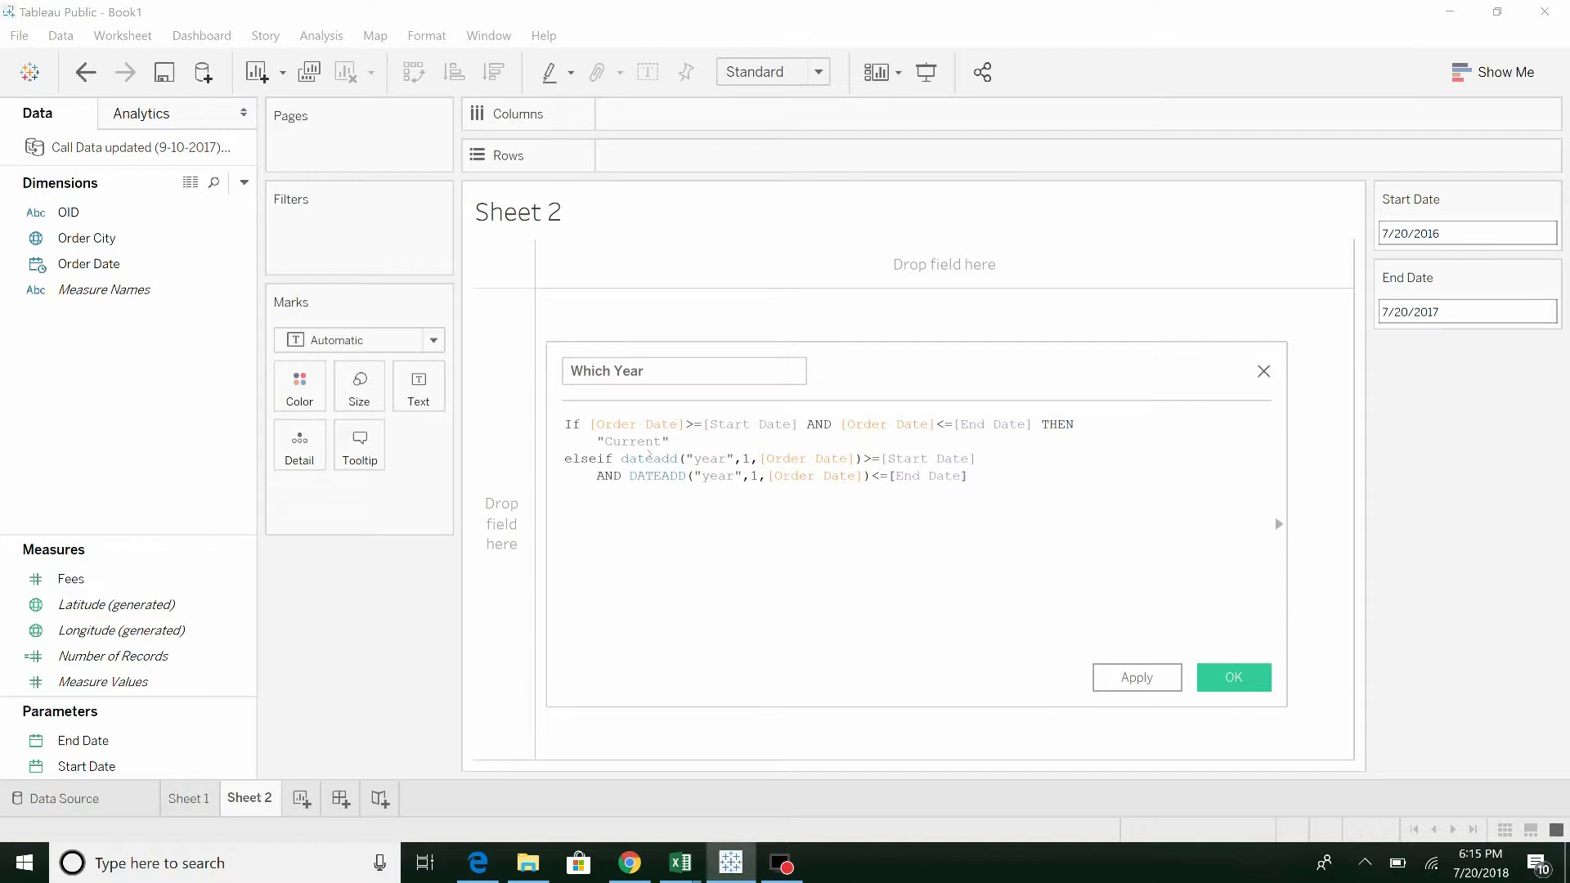
- Finish with THEN "Prior" ELSE null END so the formula validates
text(THEN)
key(Return)
text("Prior" )
text(ELSE)
key(Return)
text(null)
key(Return)
text(end)
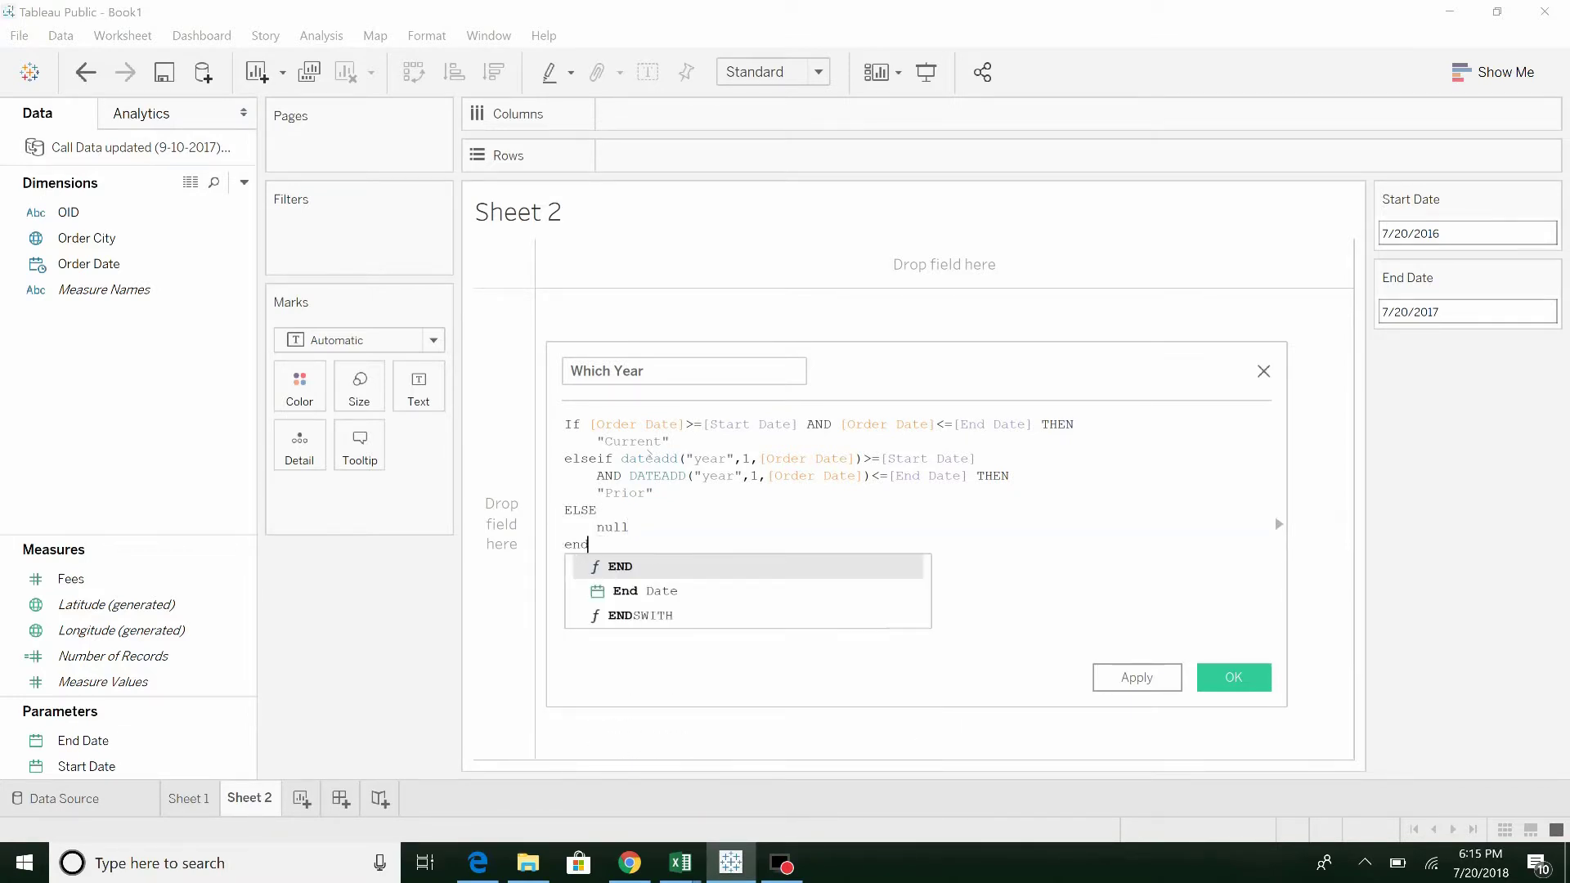
key(Return)
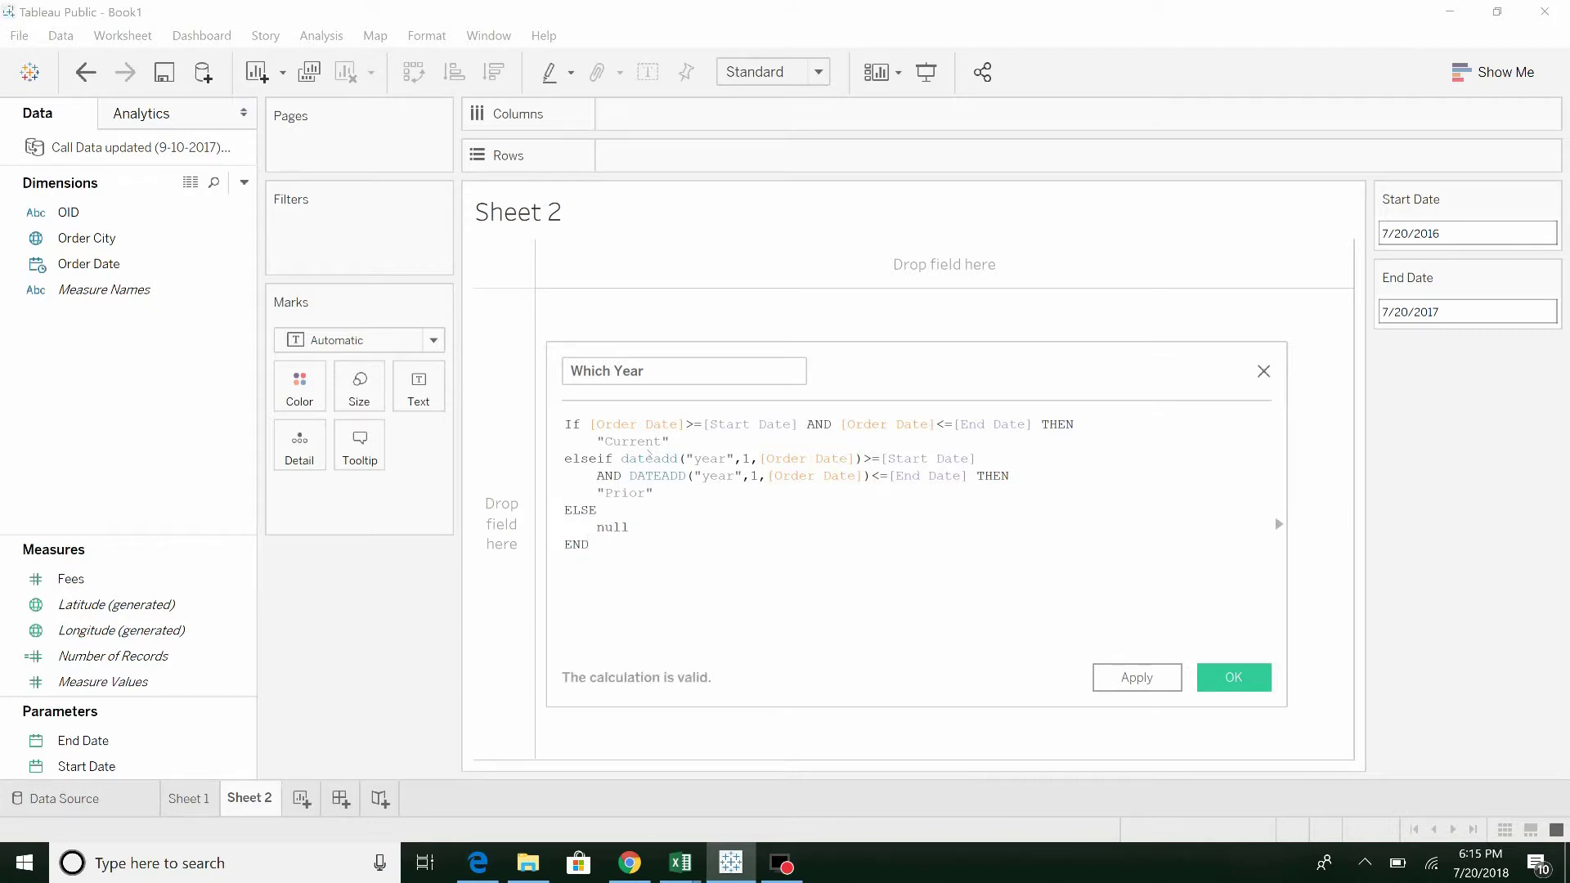
scroll(650, 455, up, 3)
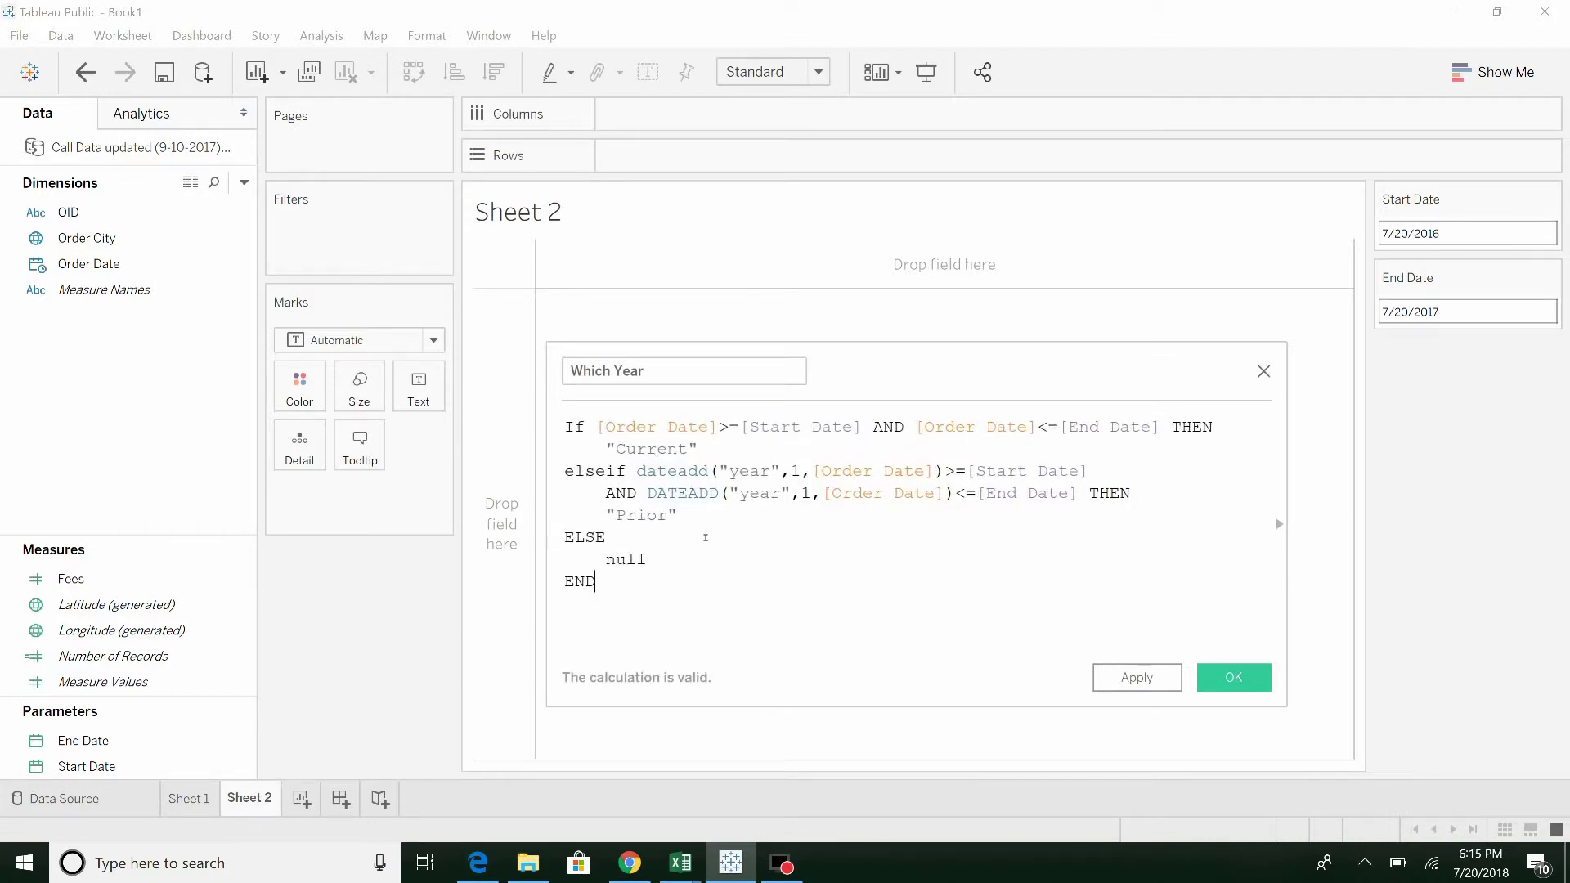
scroll(705, 538, up, 1)
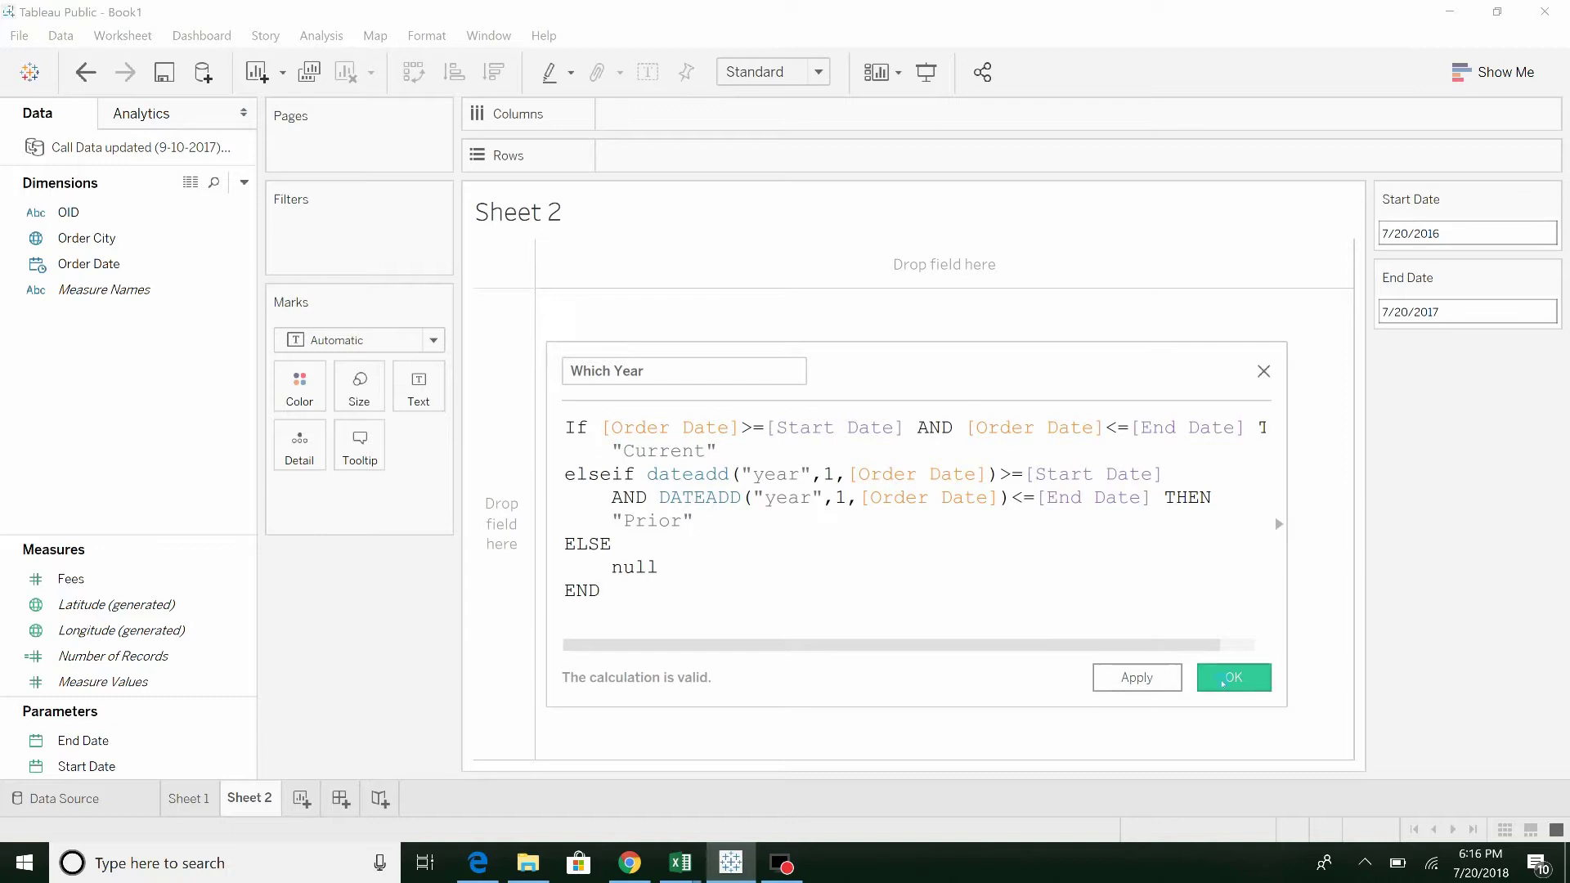
- Save Which Year, duplicate it, and rename the copy to Graph
click(1231, 677)
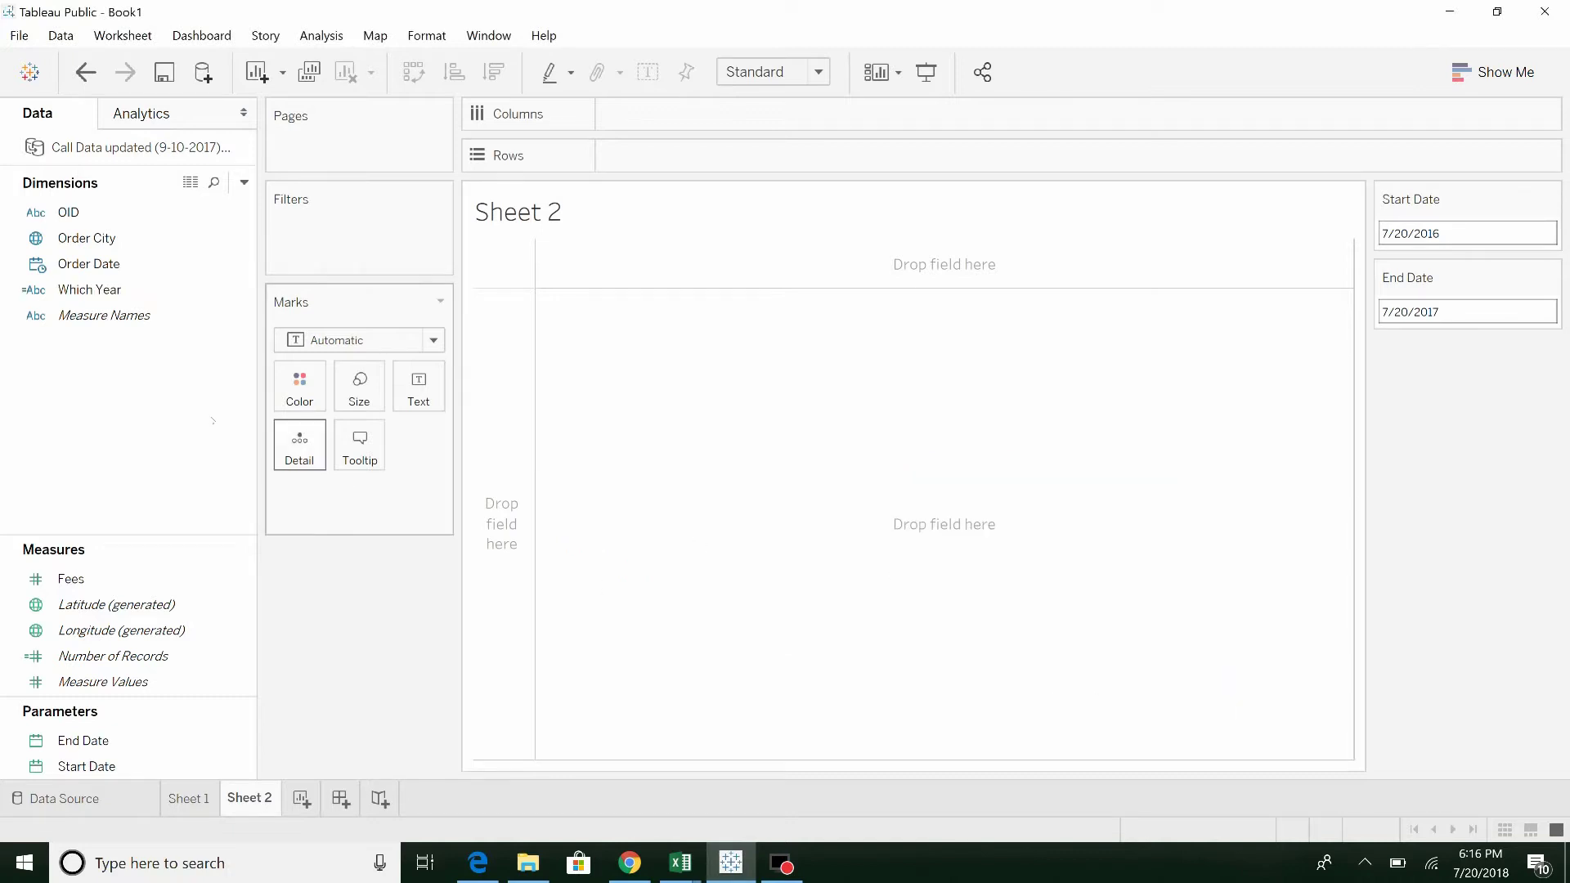
right_click(73, 295)
click(123, 416)
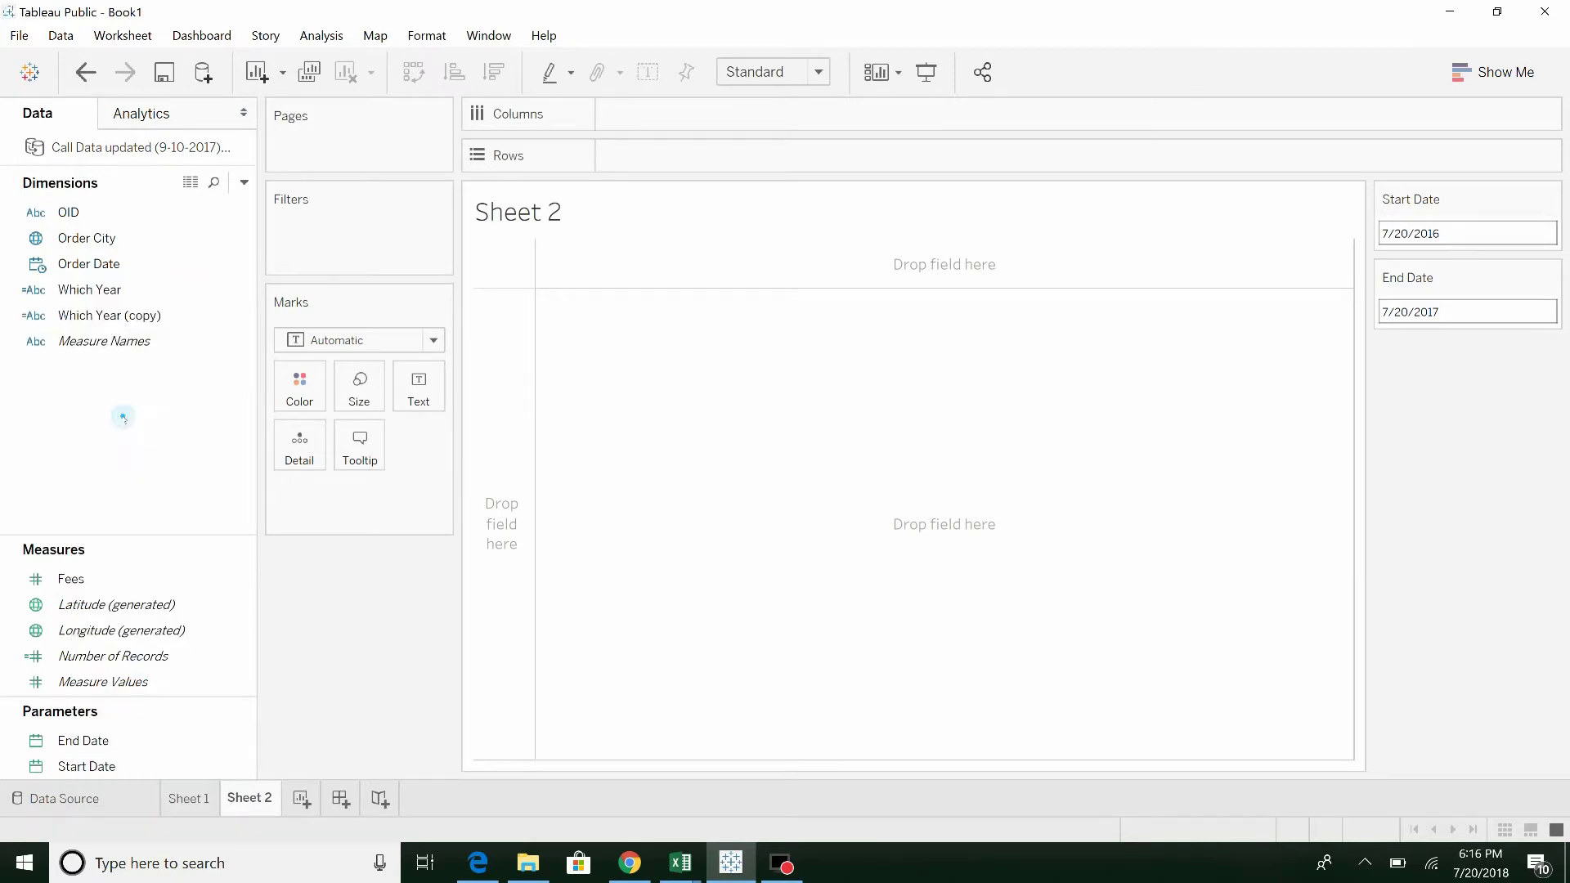
right_click(143, 318)
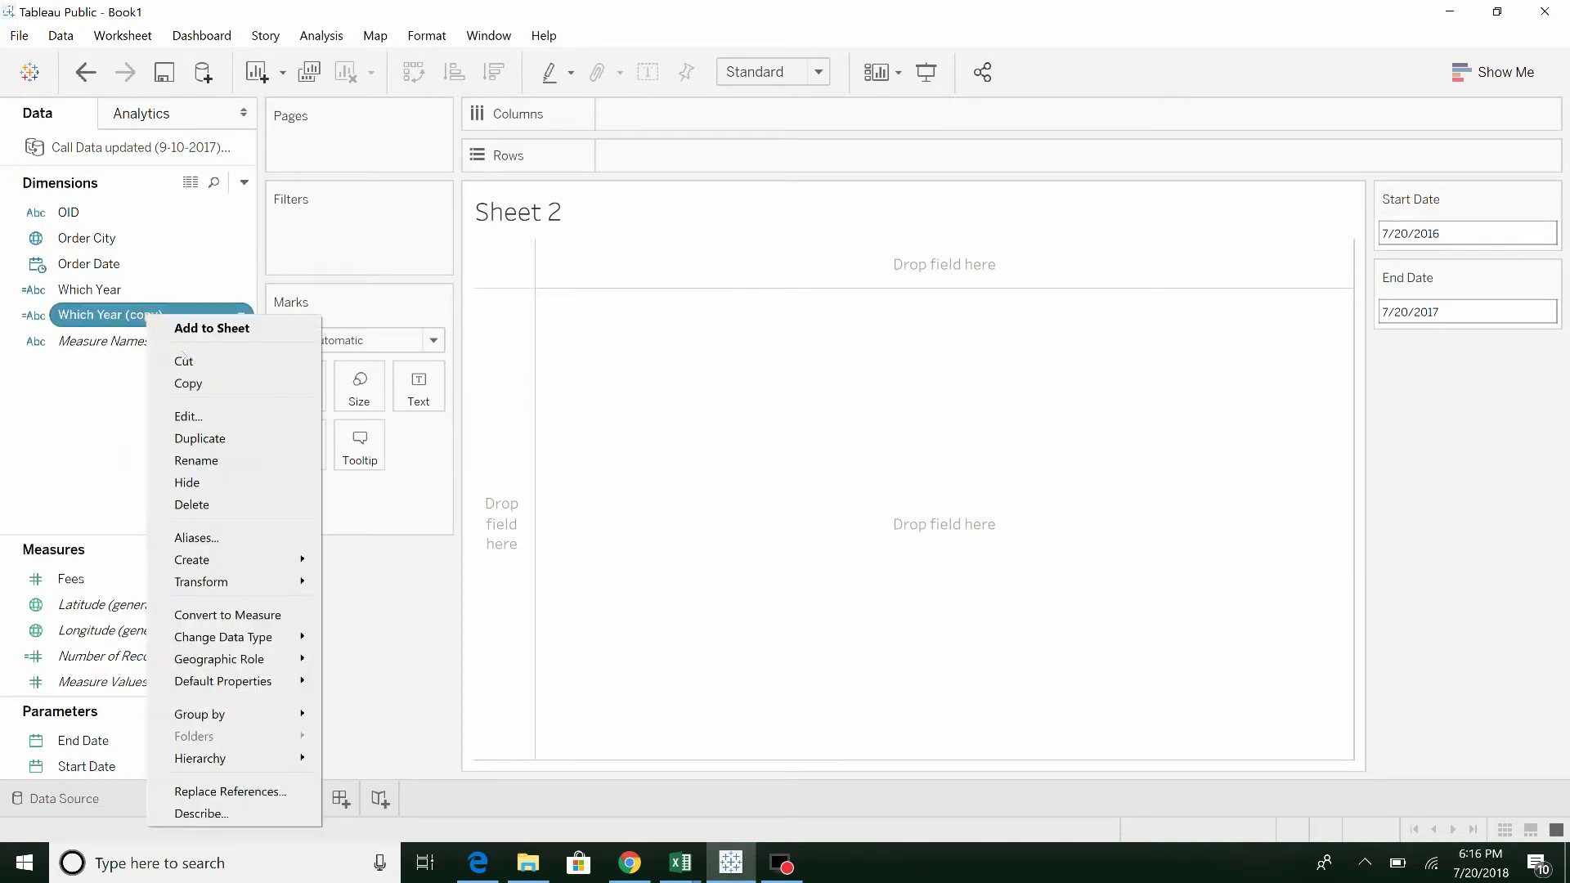
click(194, 415)
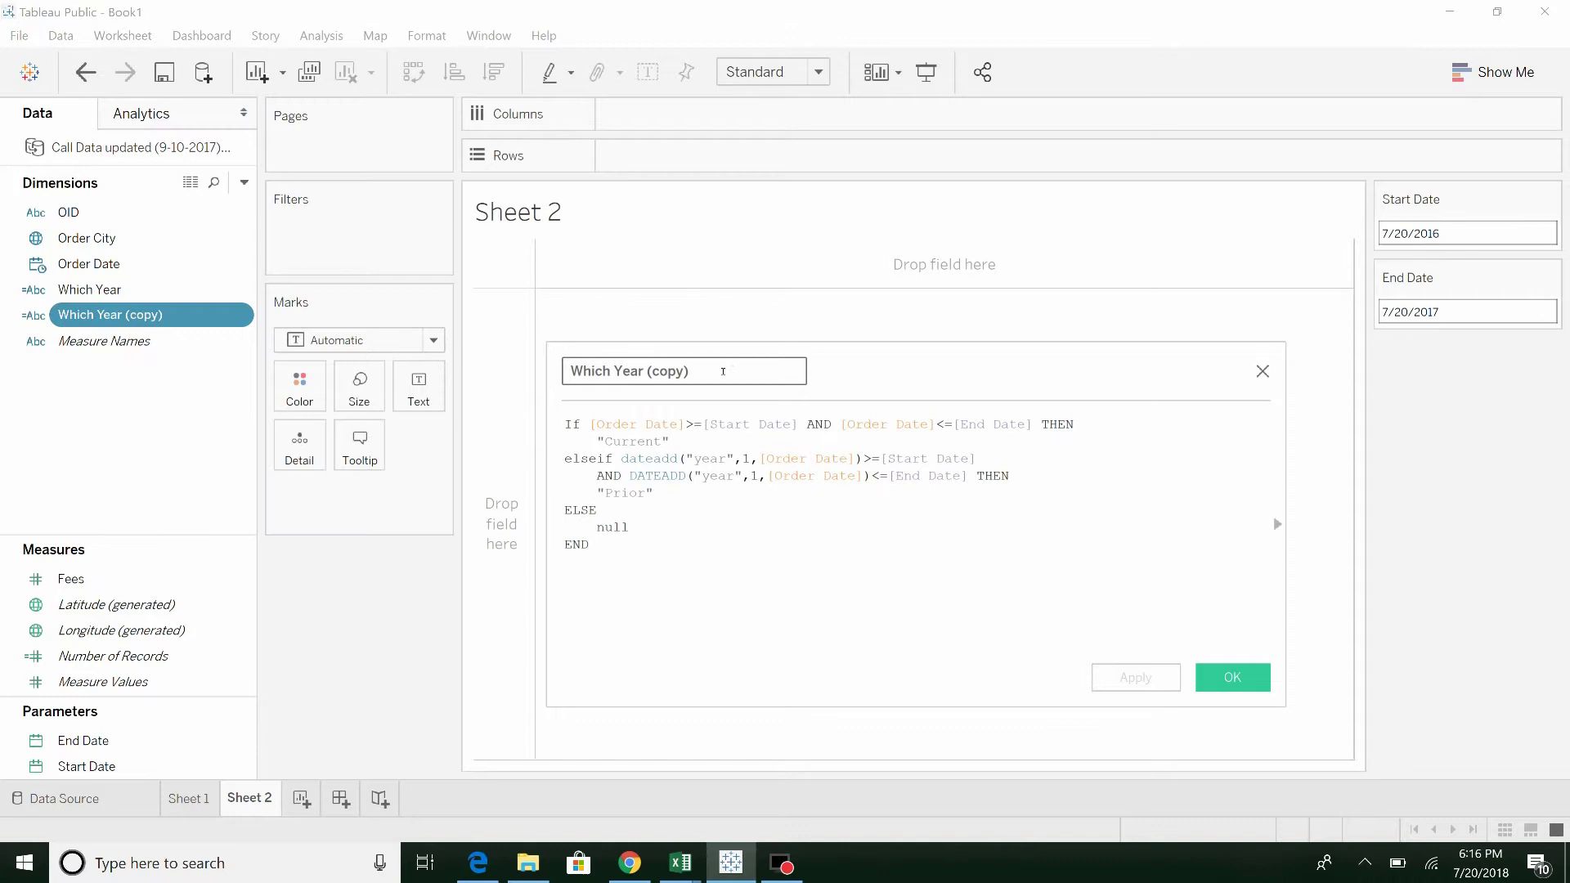
text(Graph)
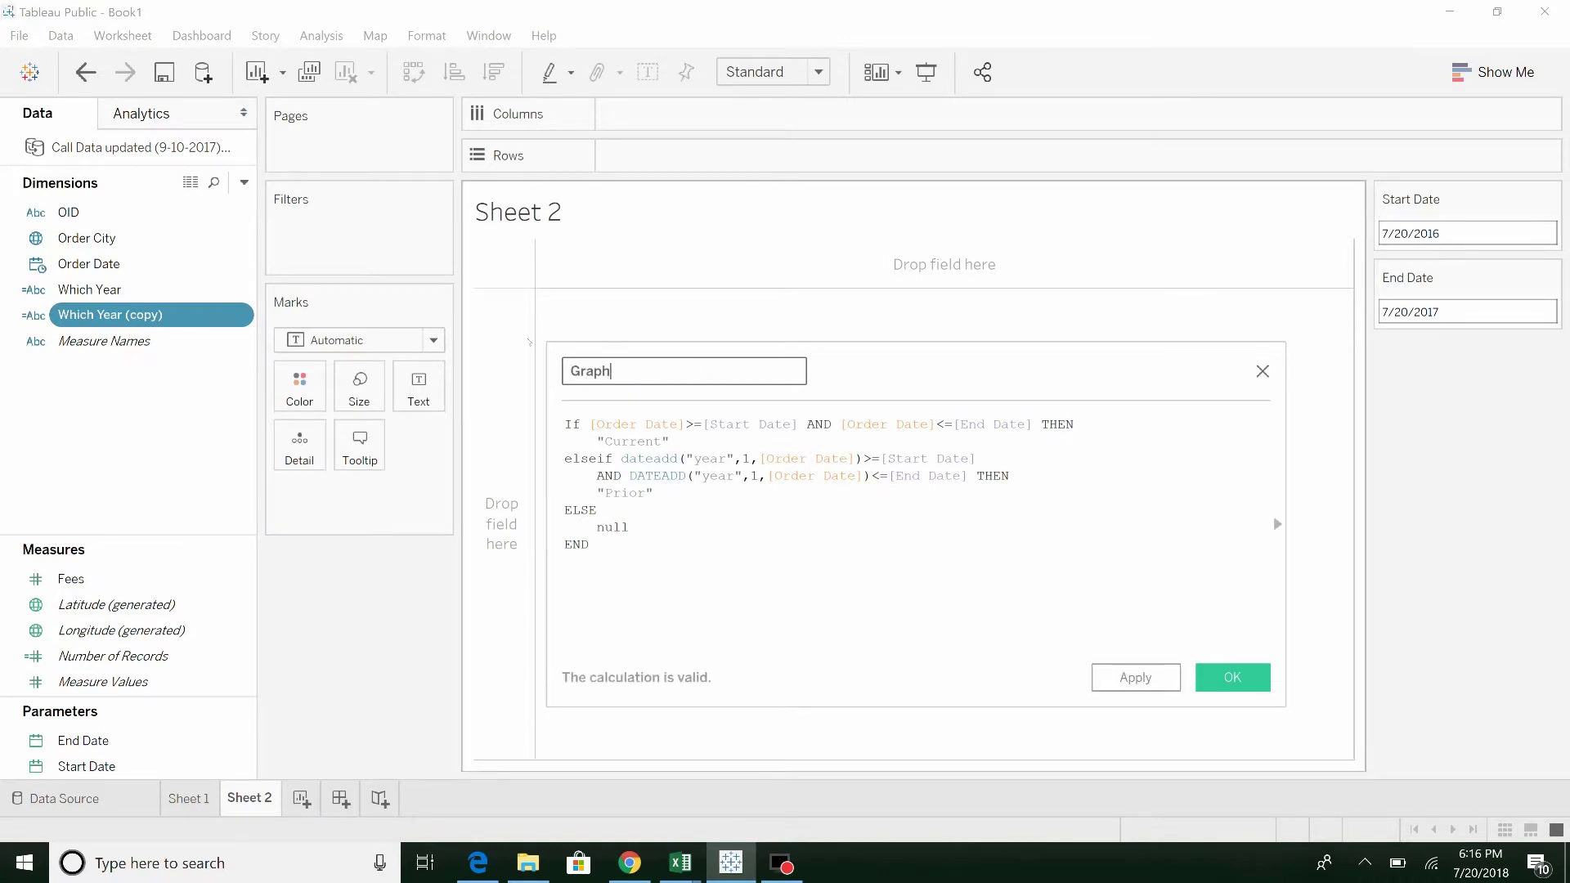
- Replace "Current" with [Order Date] and "Prior" with DATEADD("year",1,[Order Date]), then save
drag(597, 442, 679, 444)
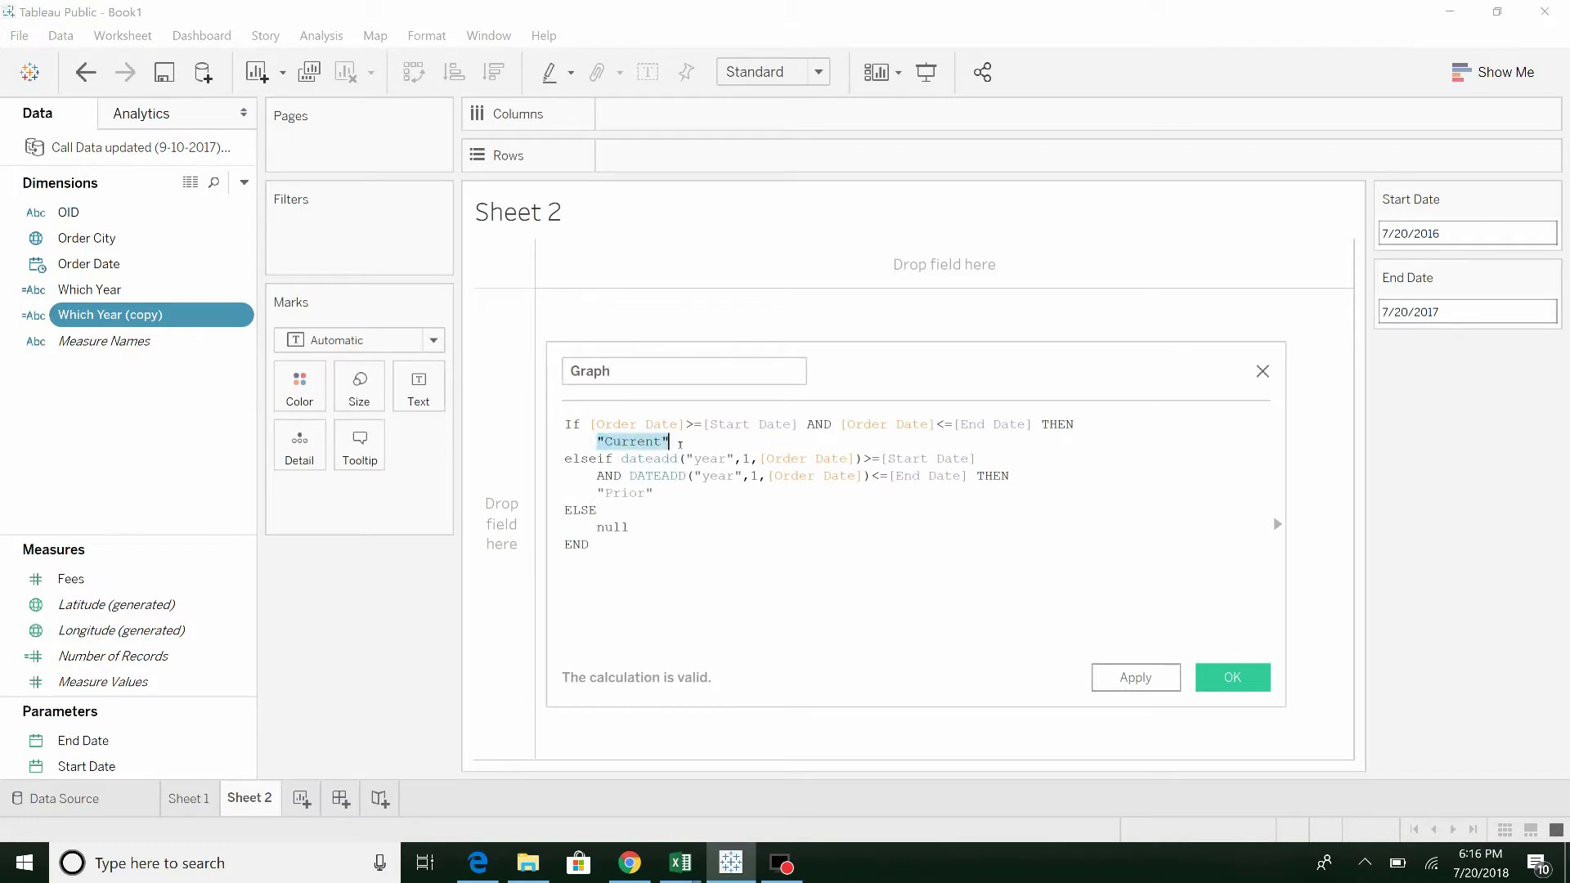
text(order)
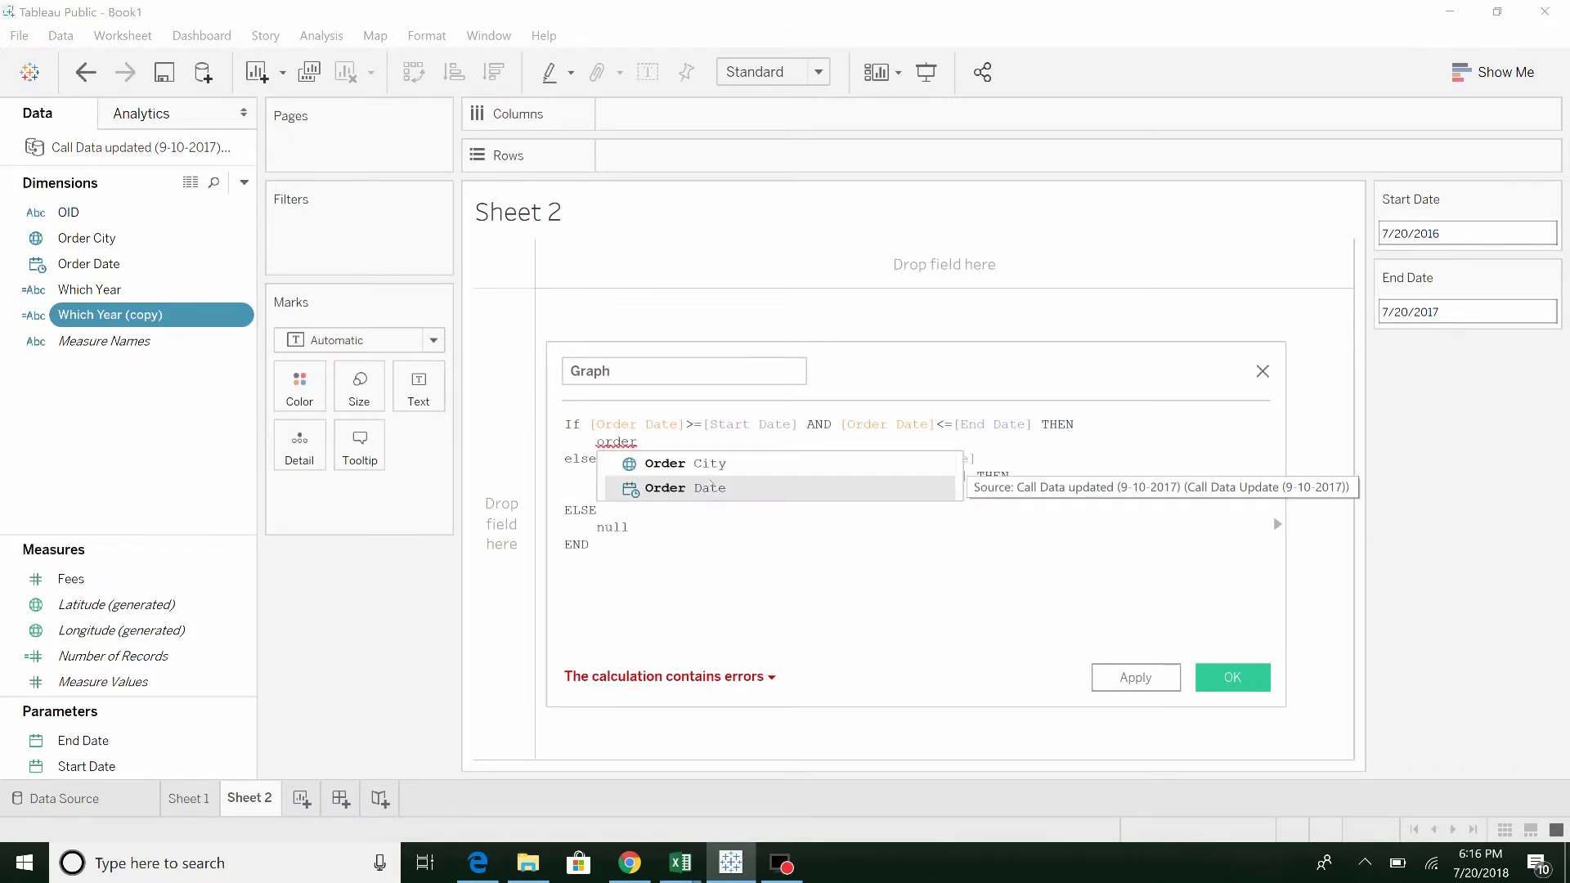
click(710, 487)
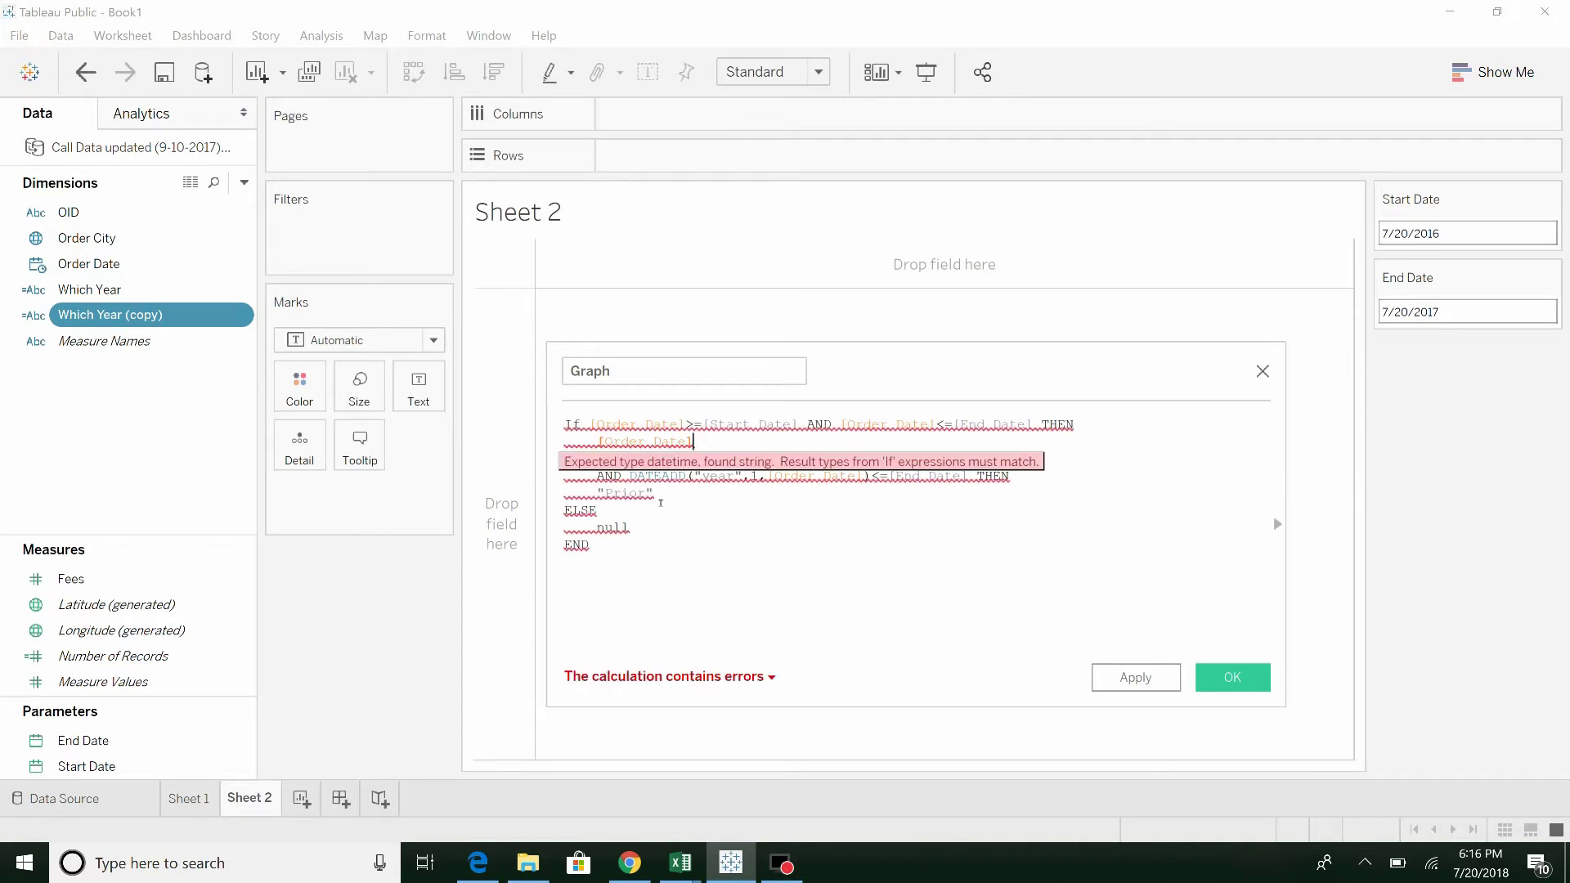
drag(661, 500, 597, 493)
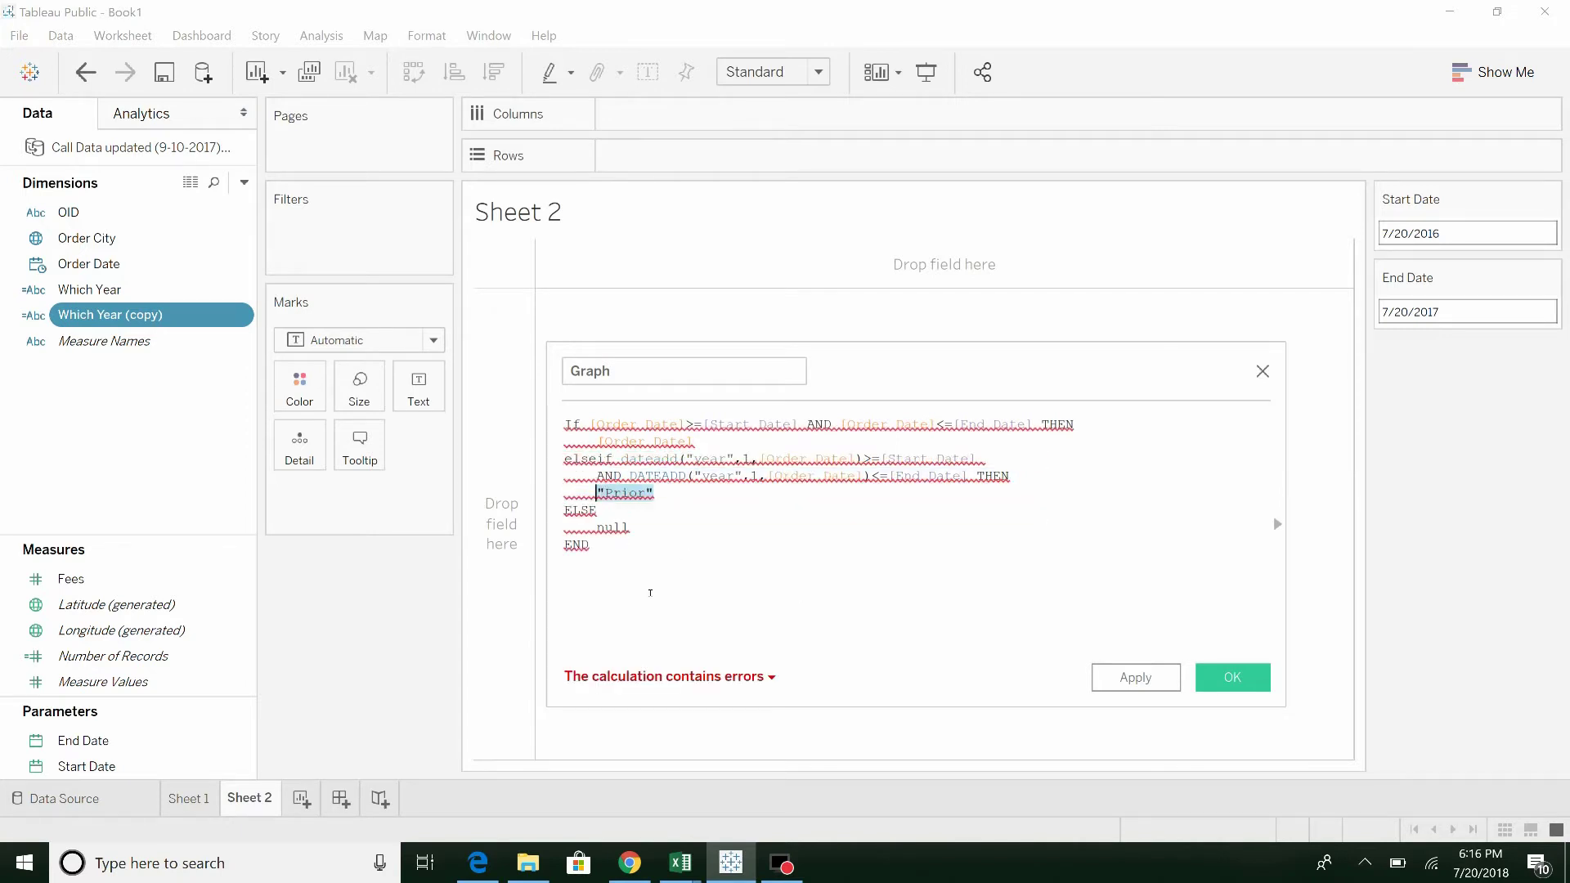
text(dateadd)
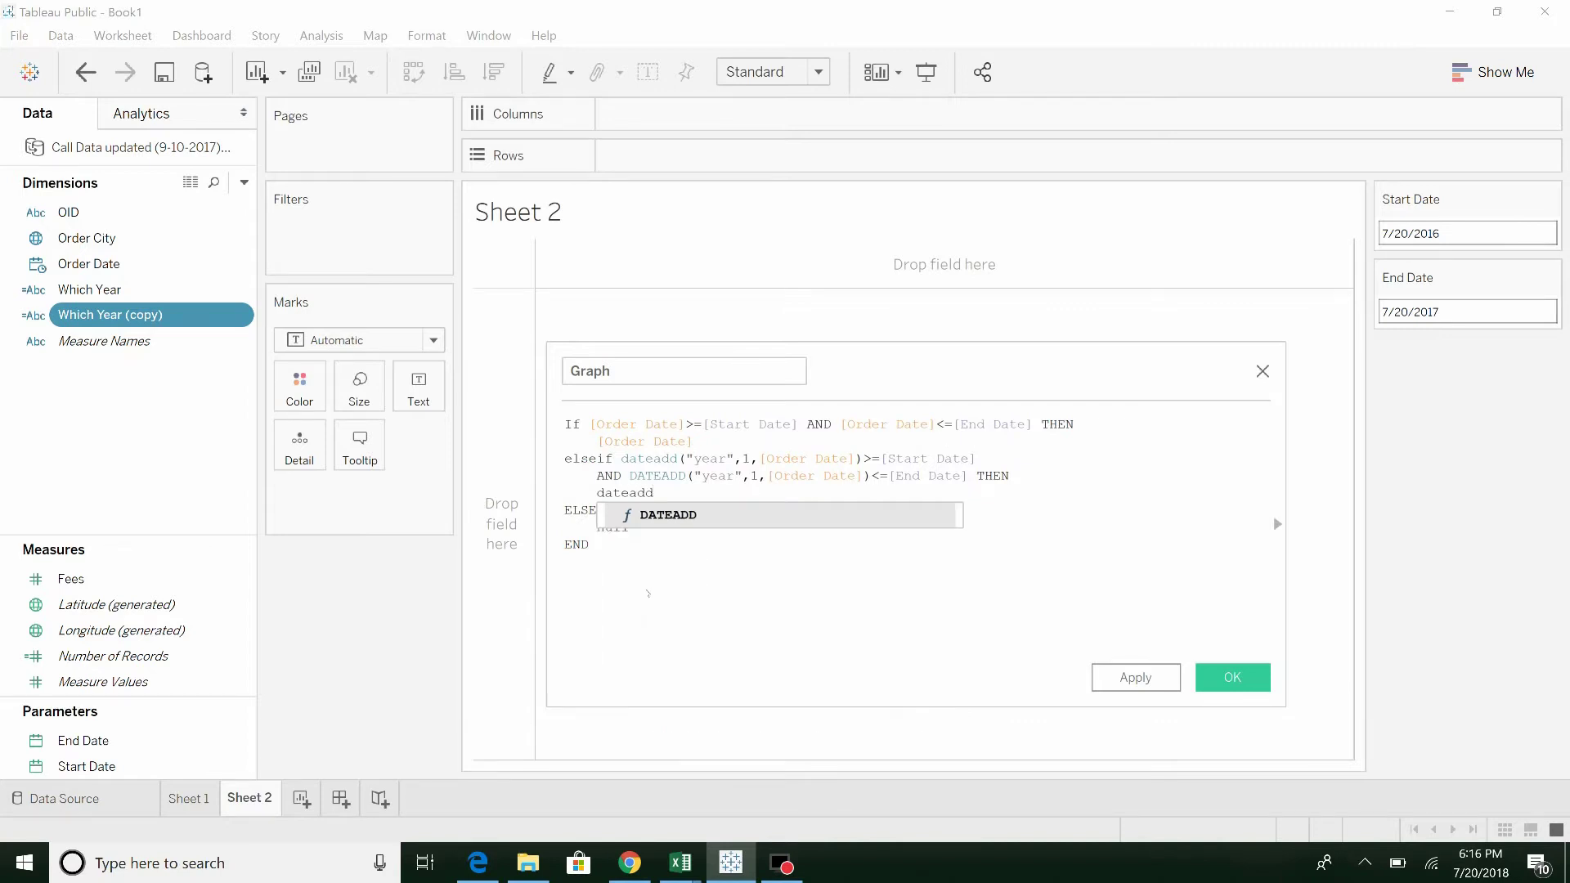
text(("year)
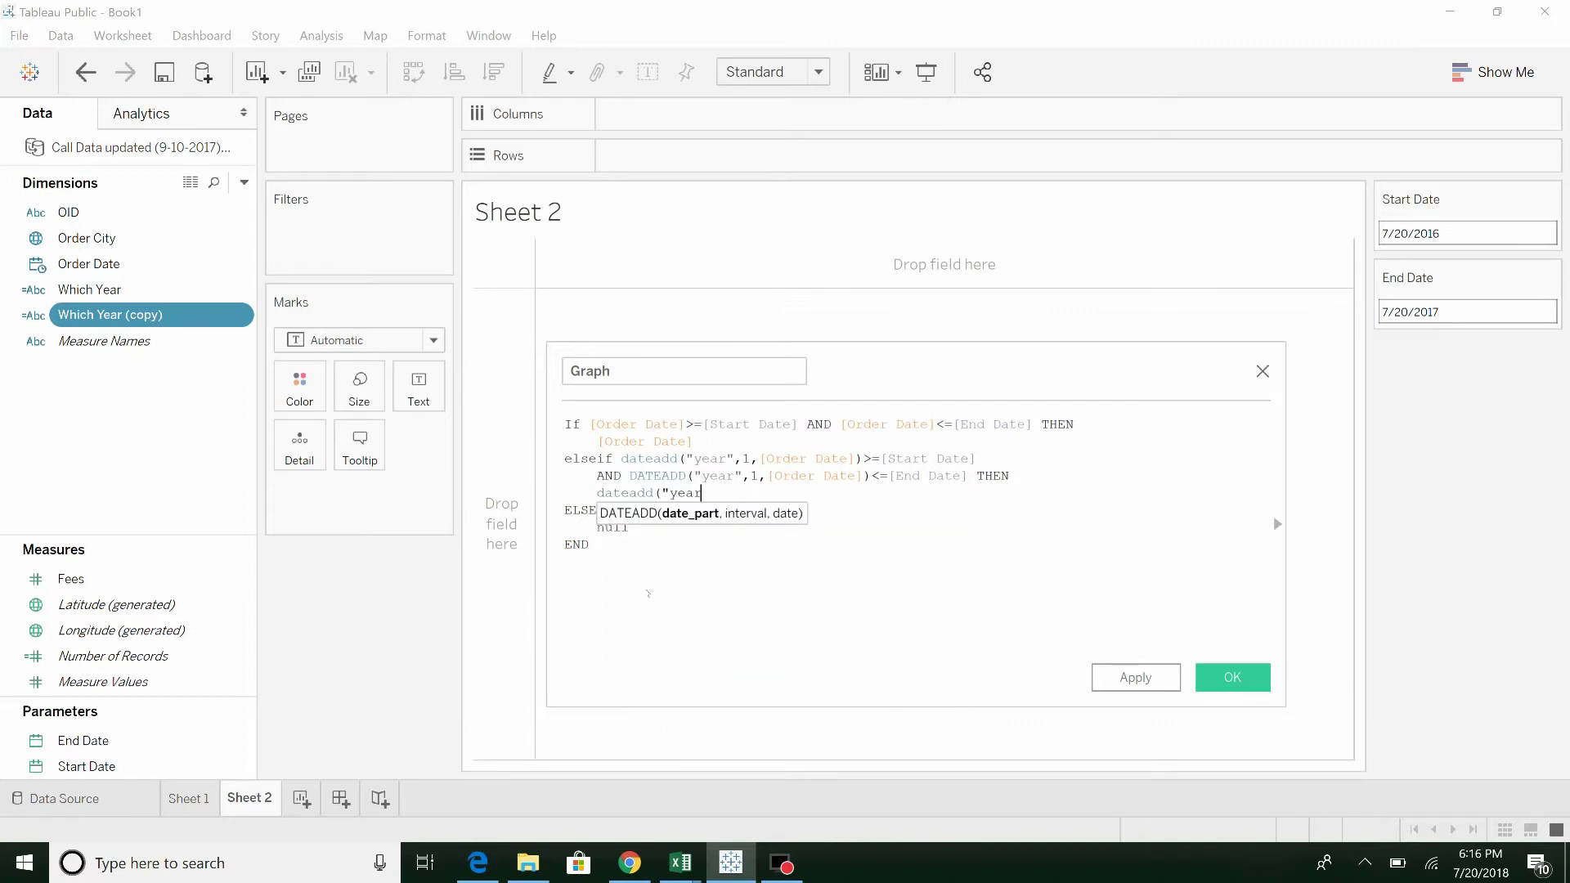
text(",1,order)
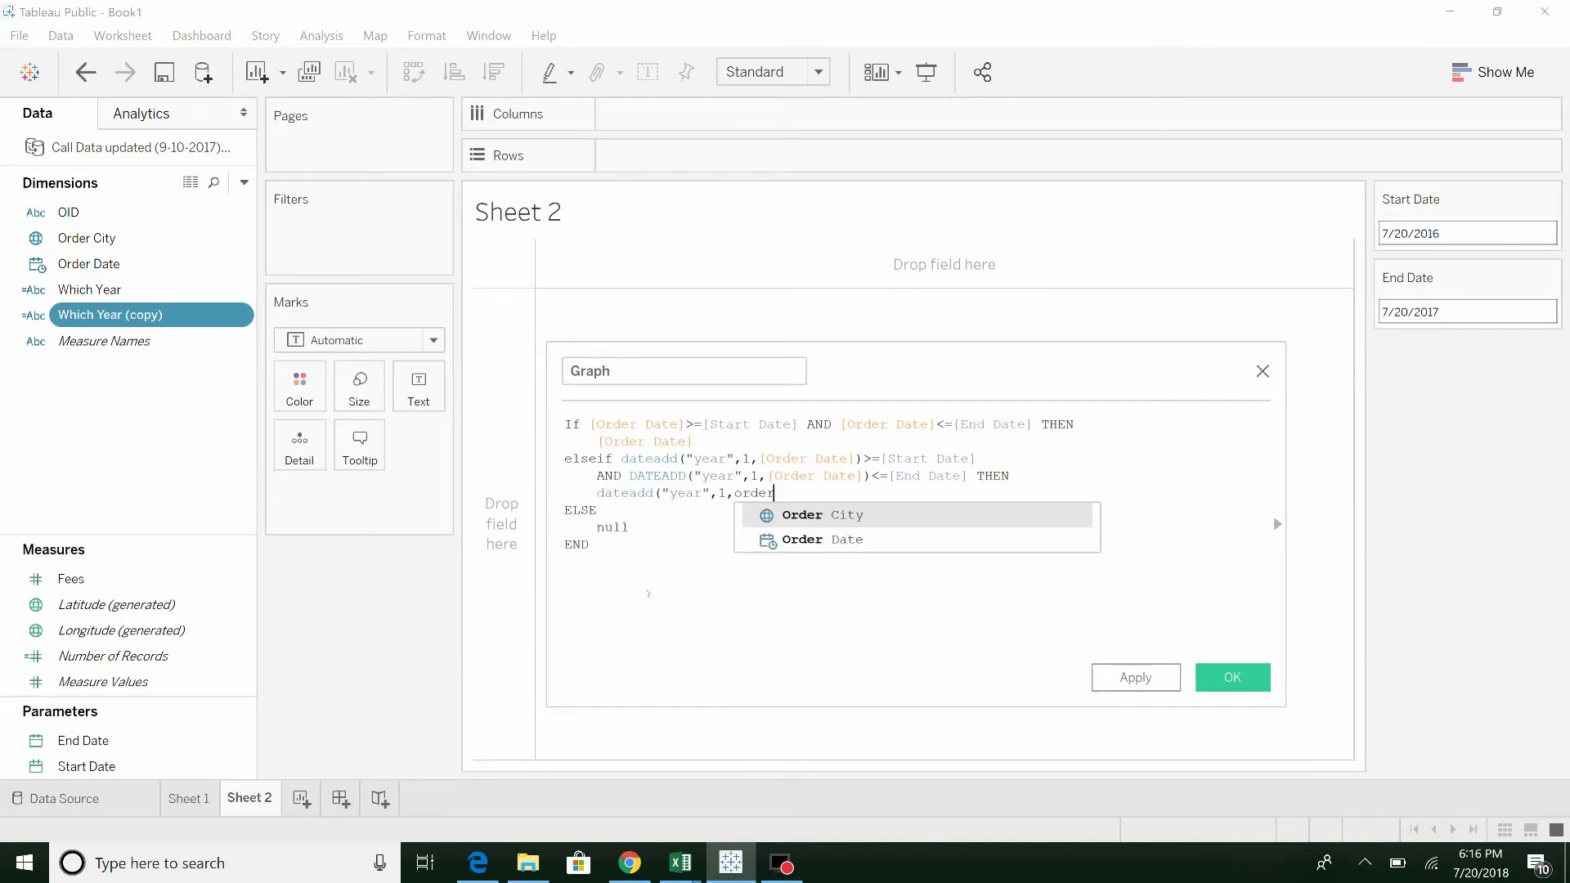
key(Down)
key(Return)
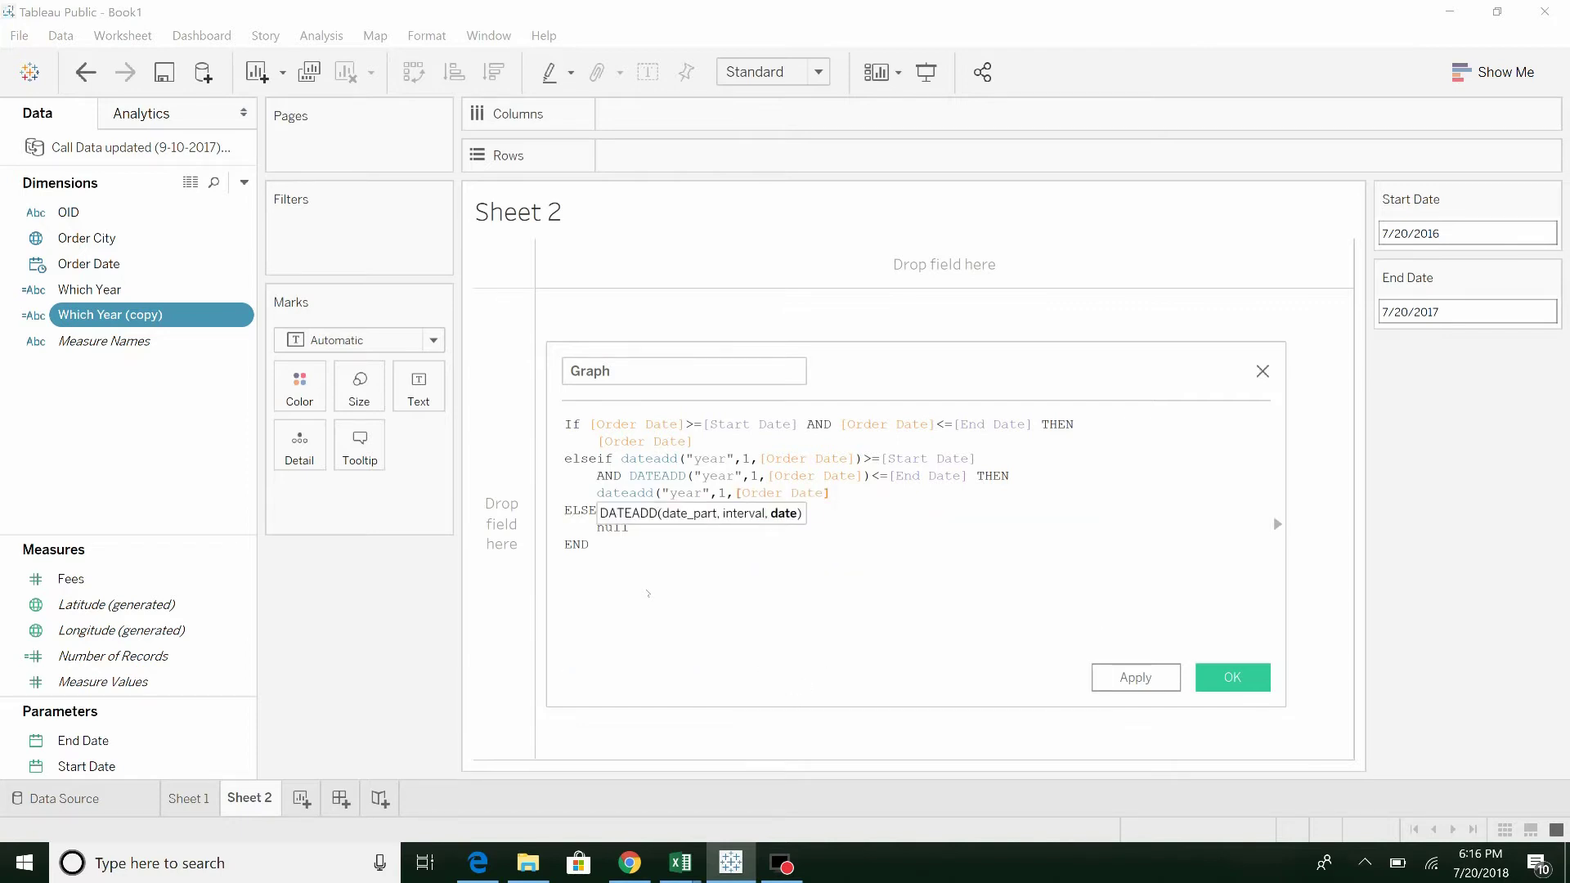
text())
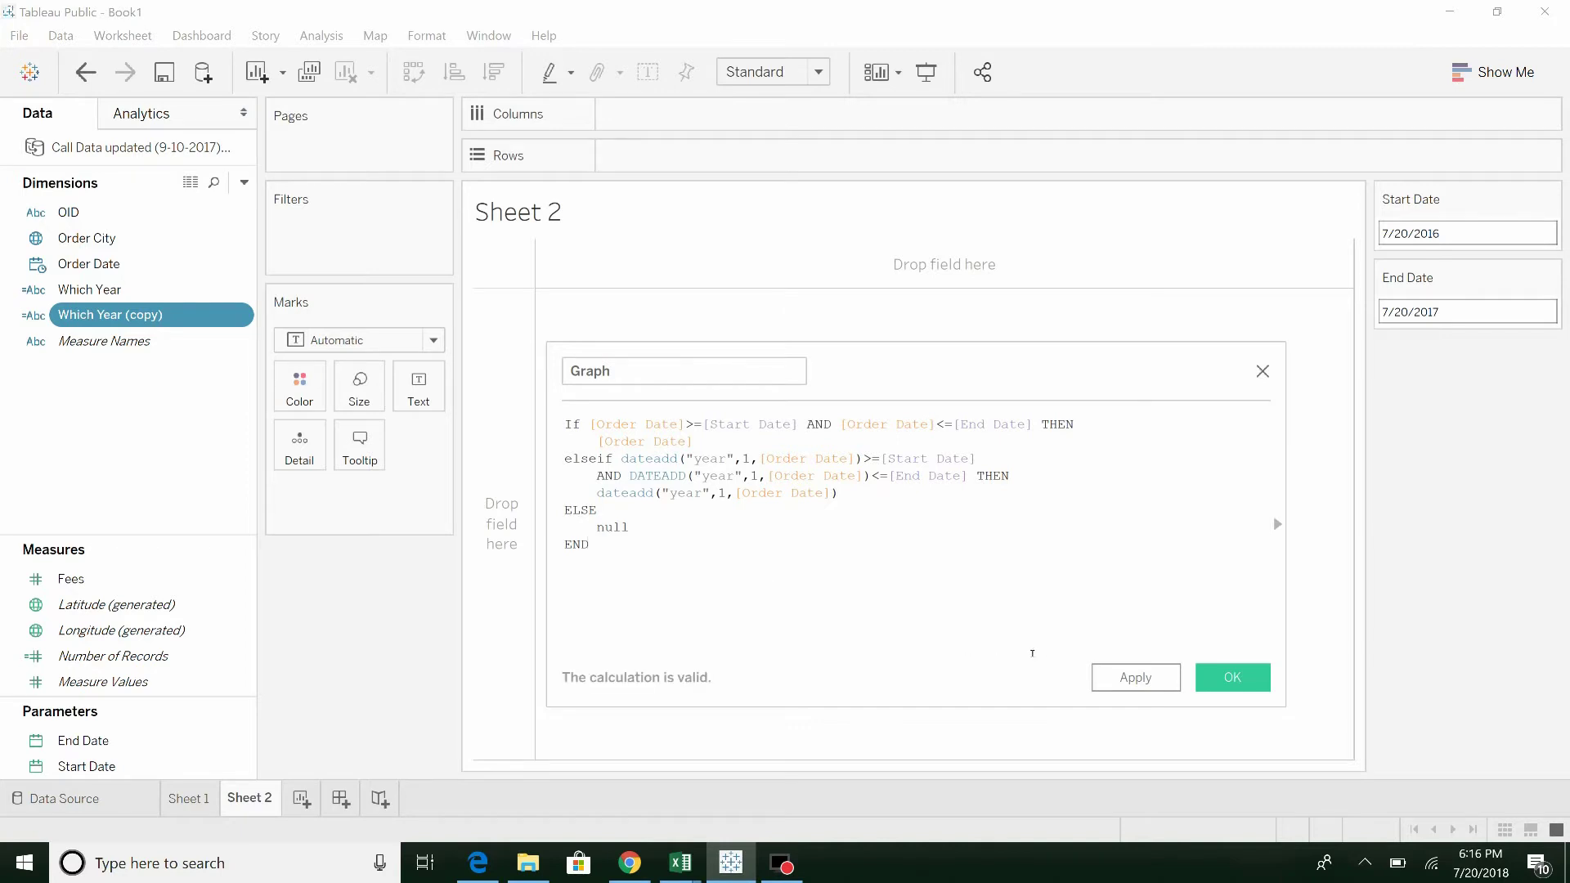
click(1250, 680)
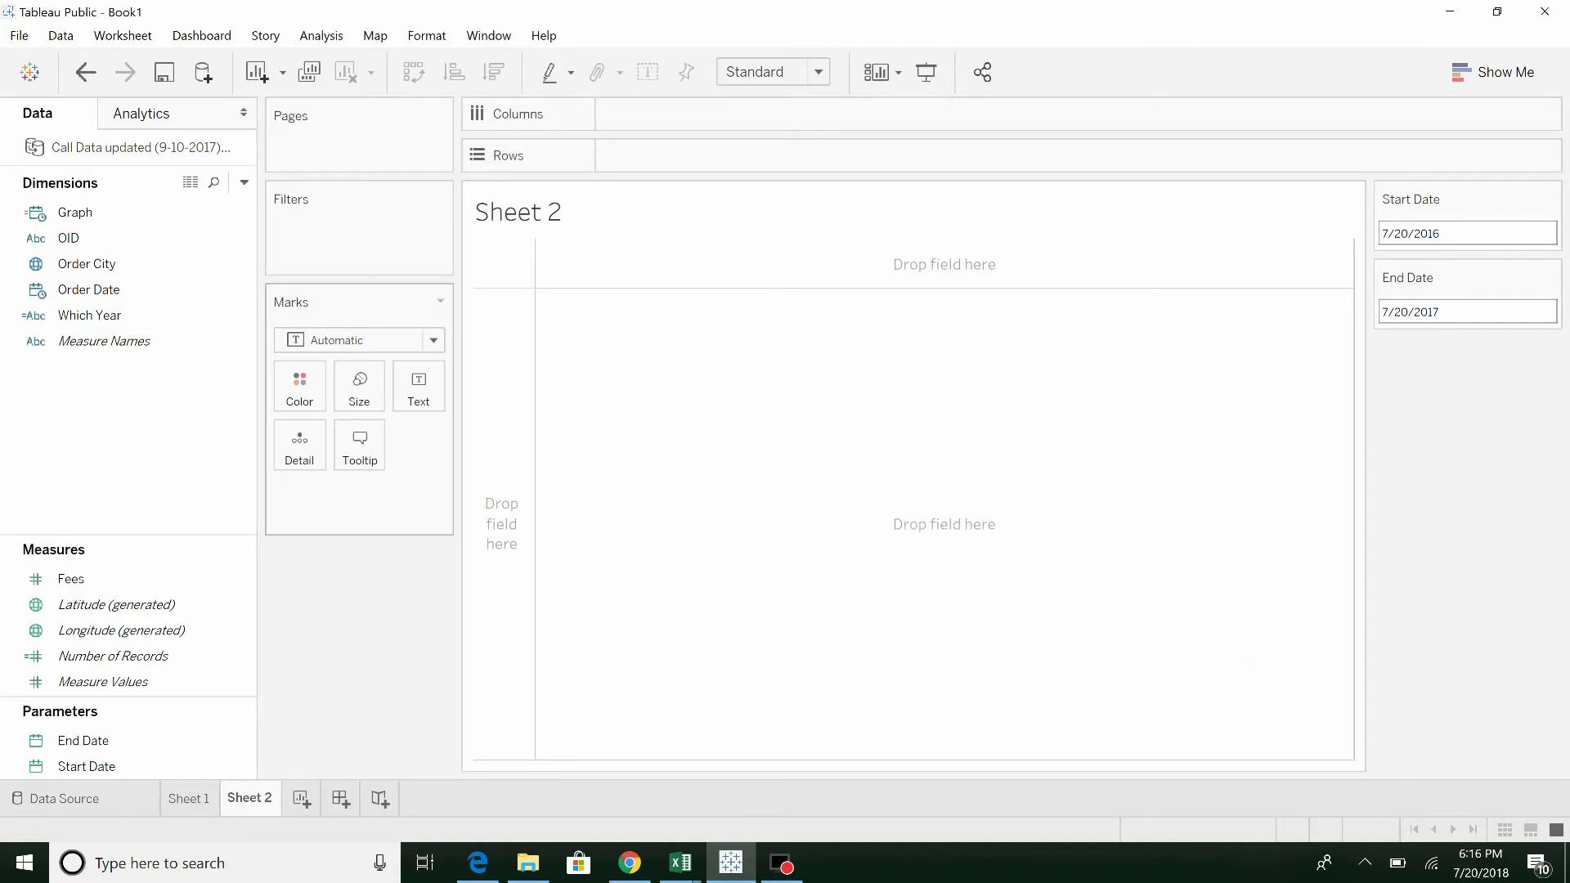
- Filter Which Year to include only Current and Prior
drag(67, 323, 278, 237)
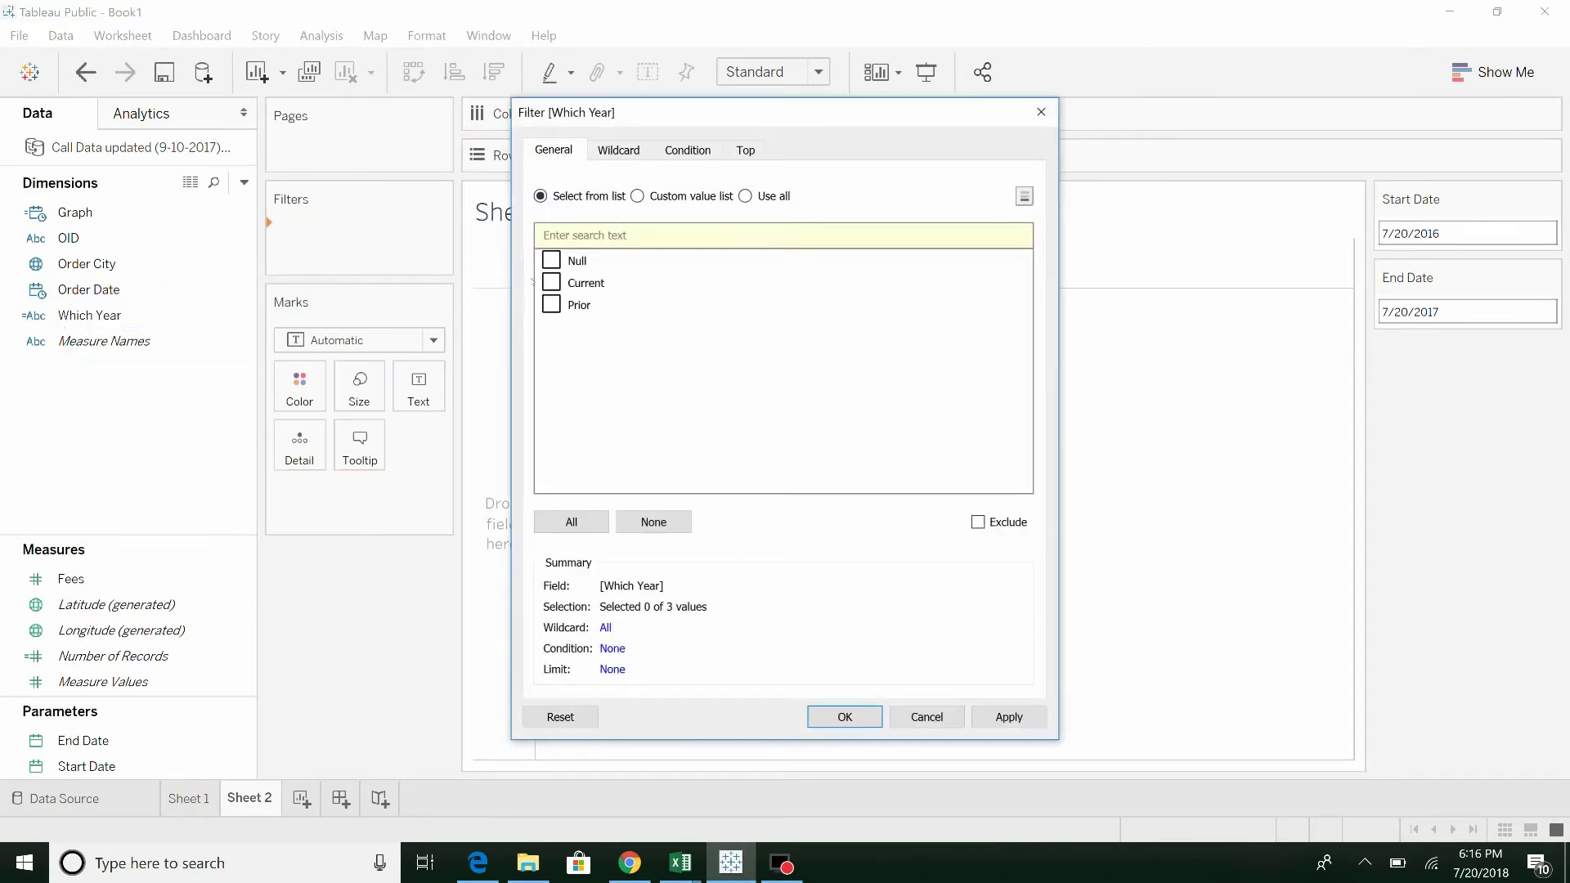
click(551, 282)
click(551, 304)
click(844, 717)
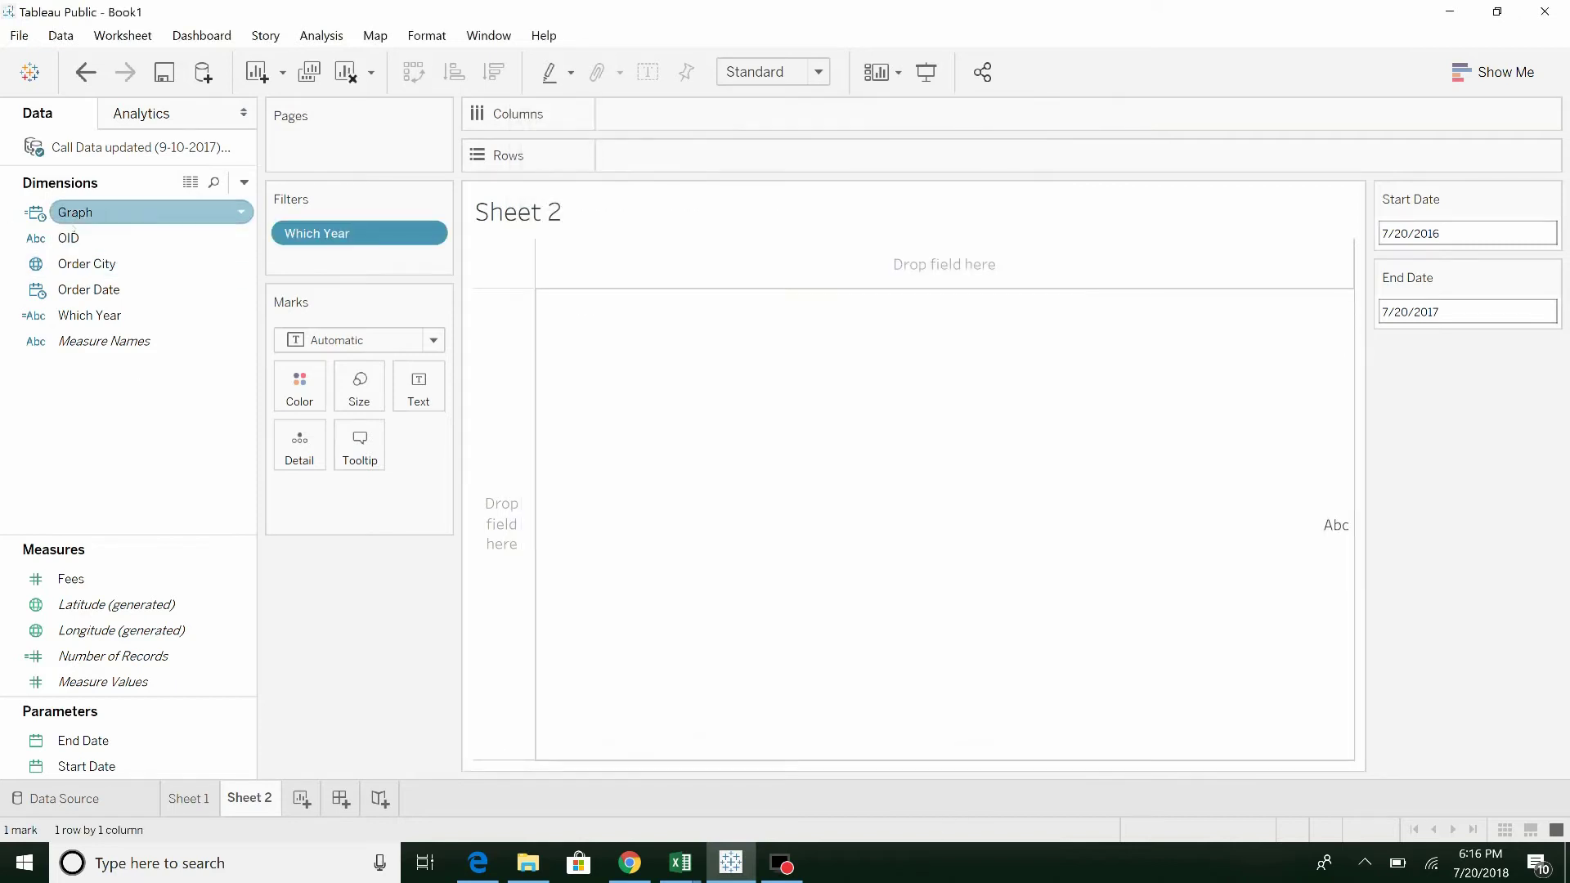
- Put Graph on Columns as continuous MONTH(Graph)
drag(75, 210, 687, 114)
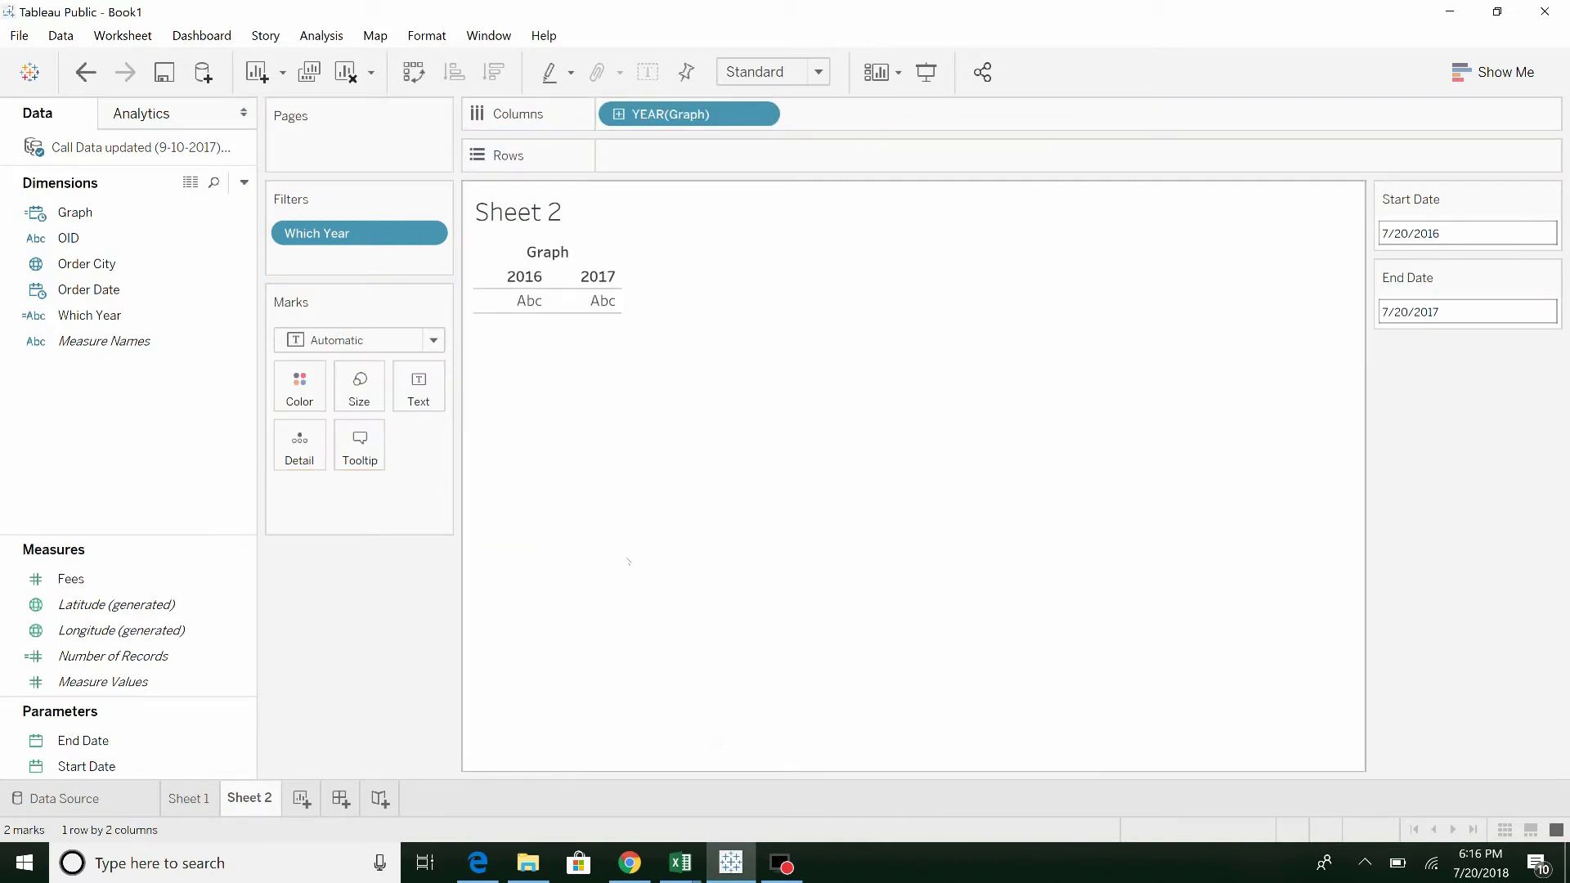
click(755, 116)
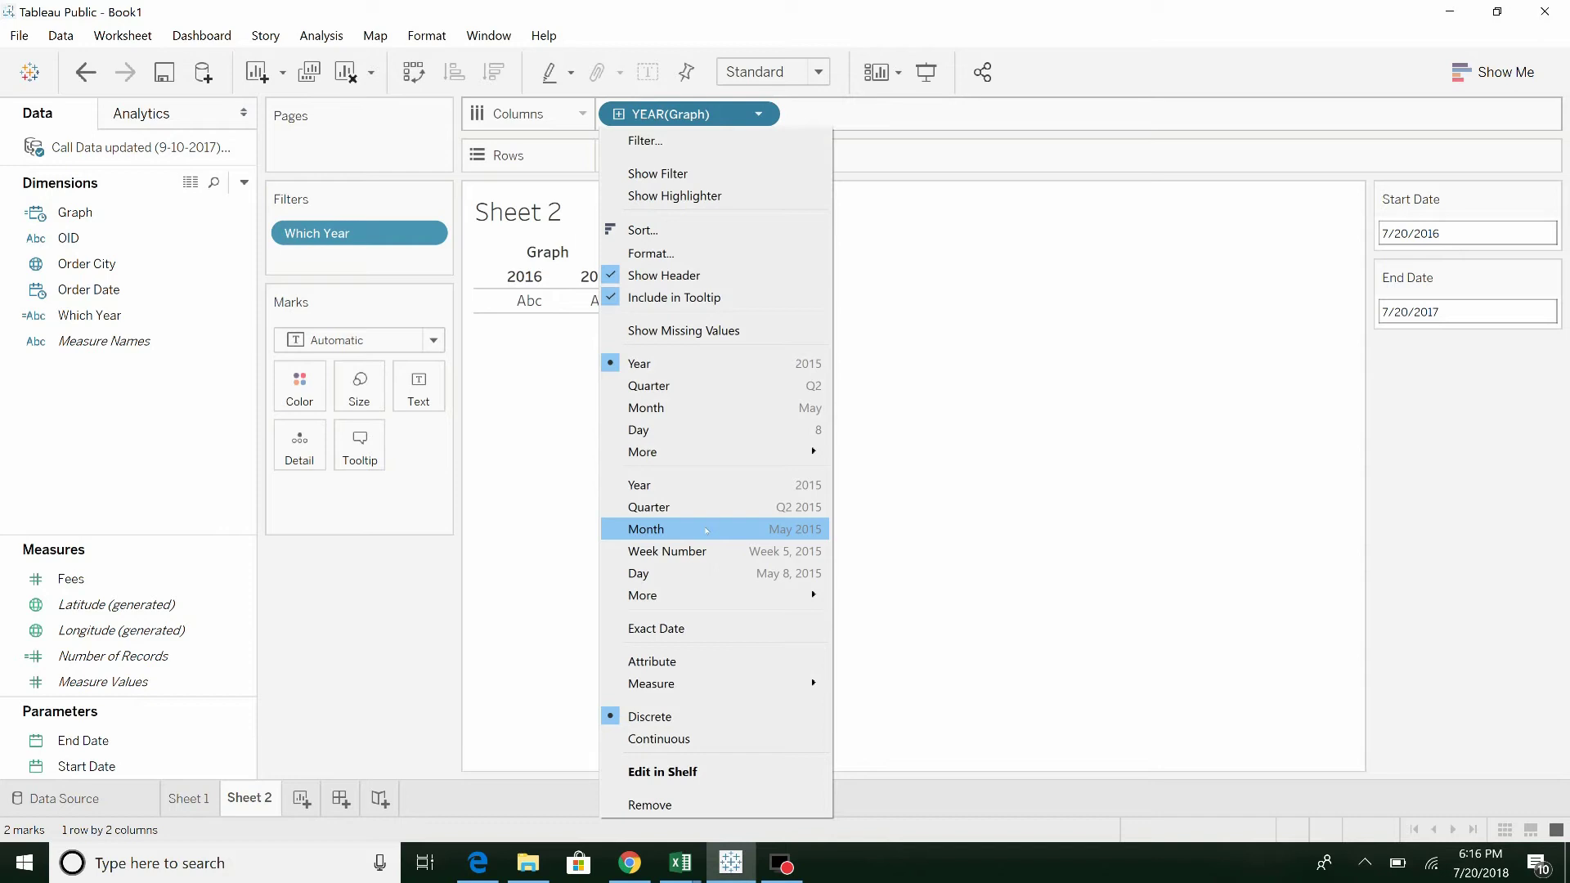
click(706, 531)
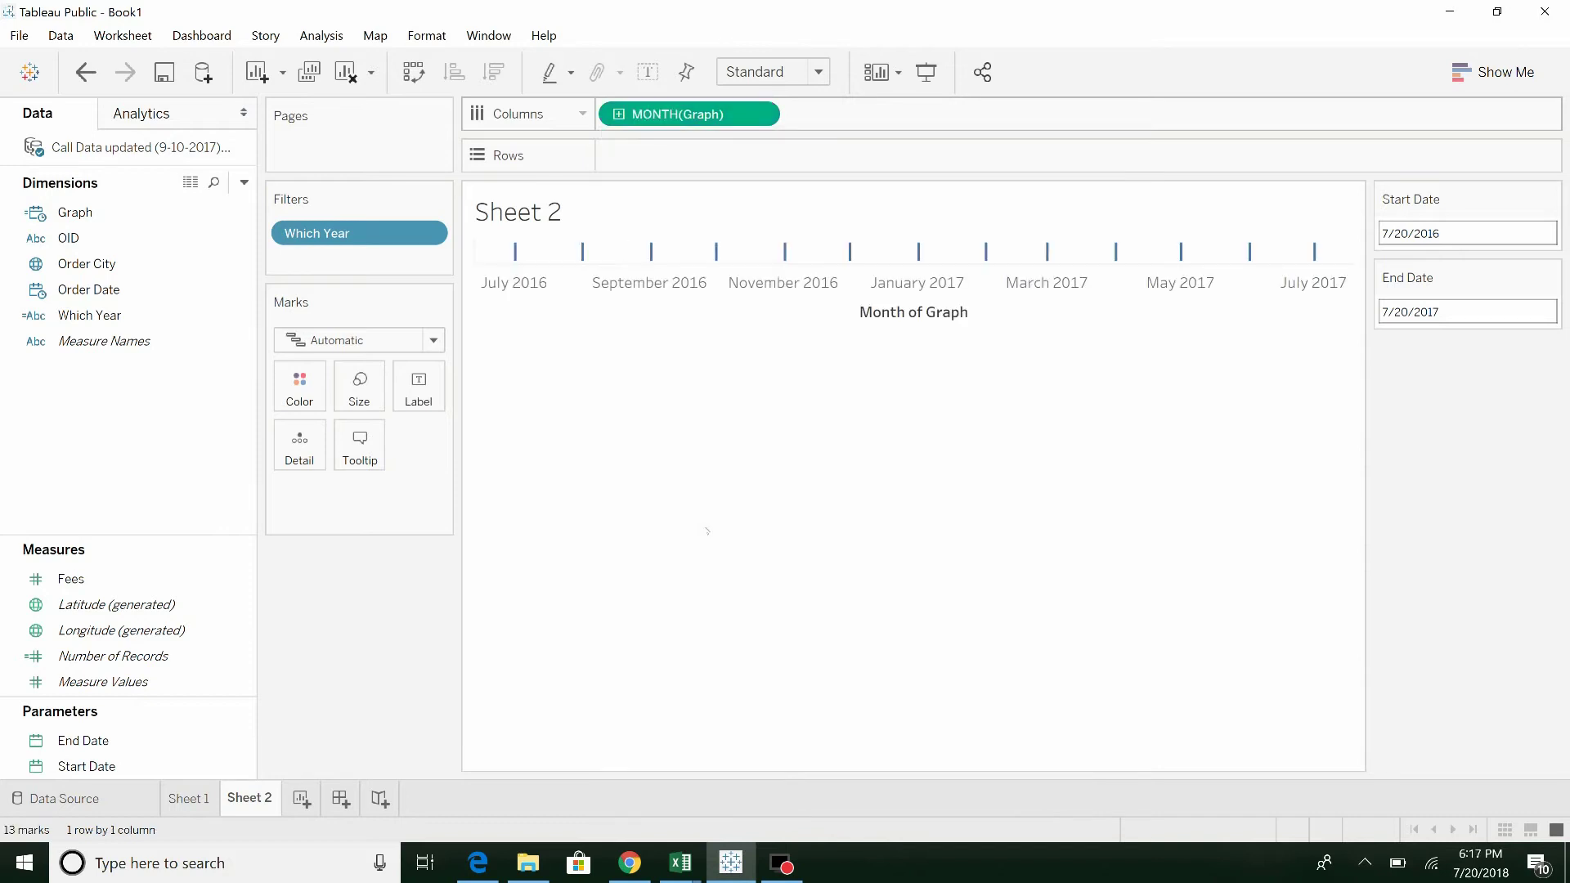
- Plot SUM(Fees) as a line chart with Which Year on Color, giving separate Current and Prior lines
drag(65, 578, 655, 253)
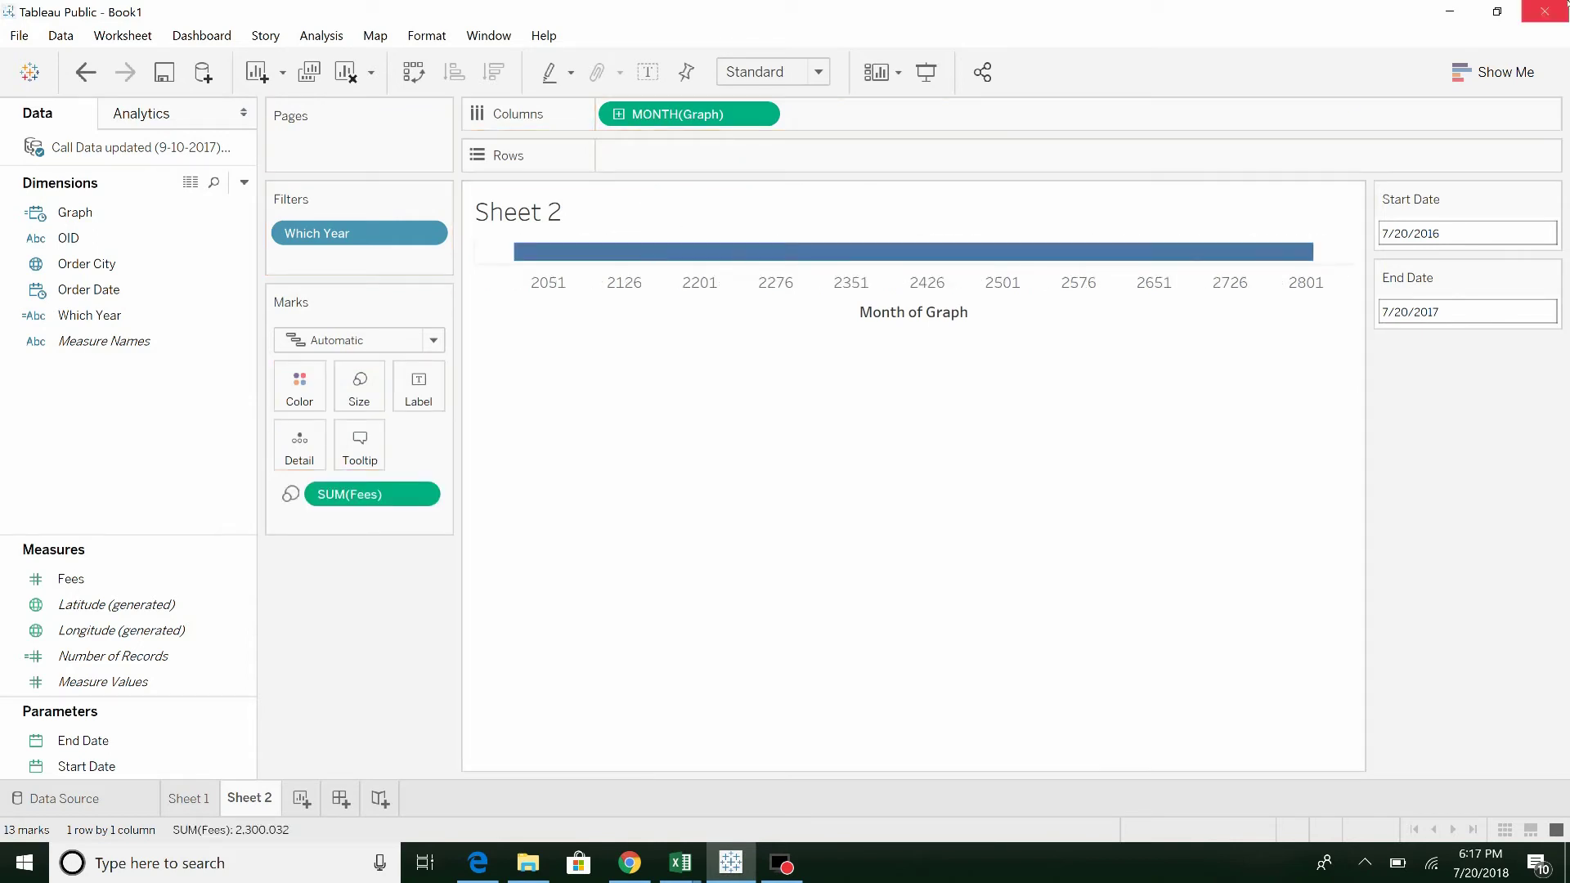
click(1493, 72)
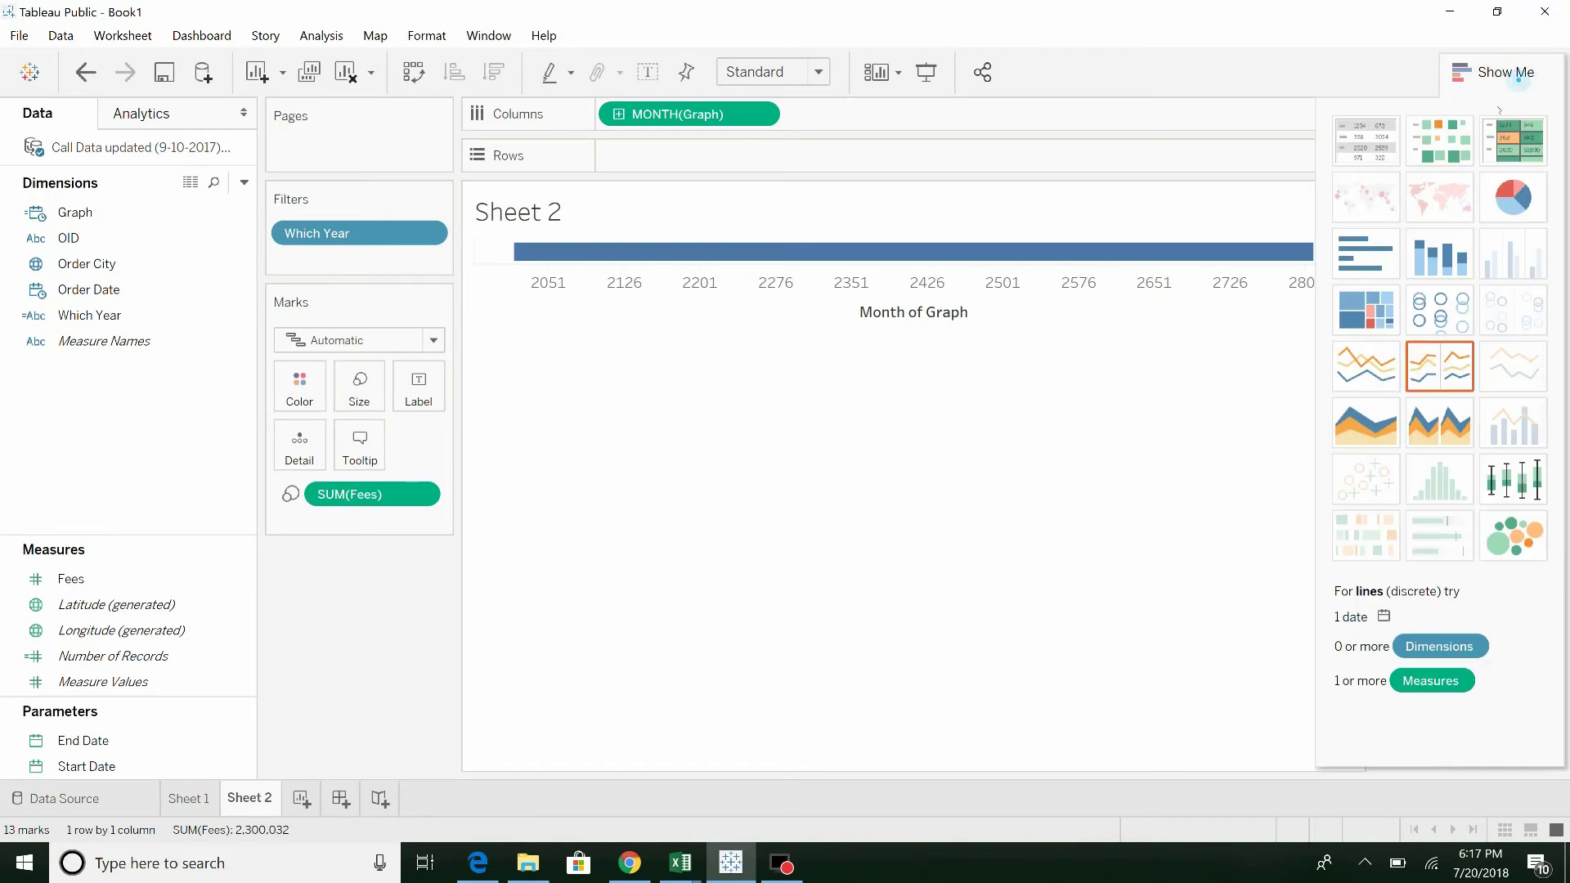
click(1378, 378)
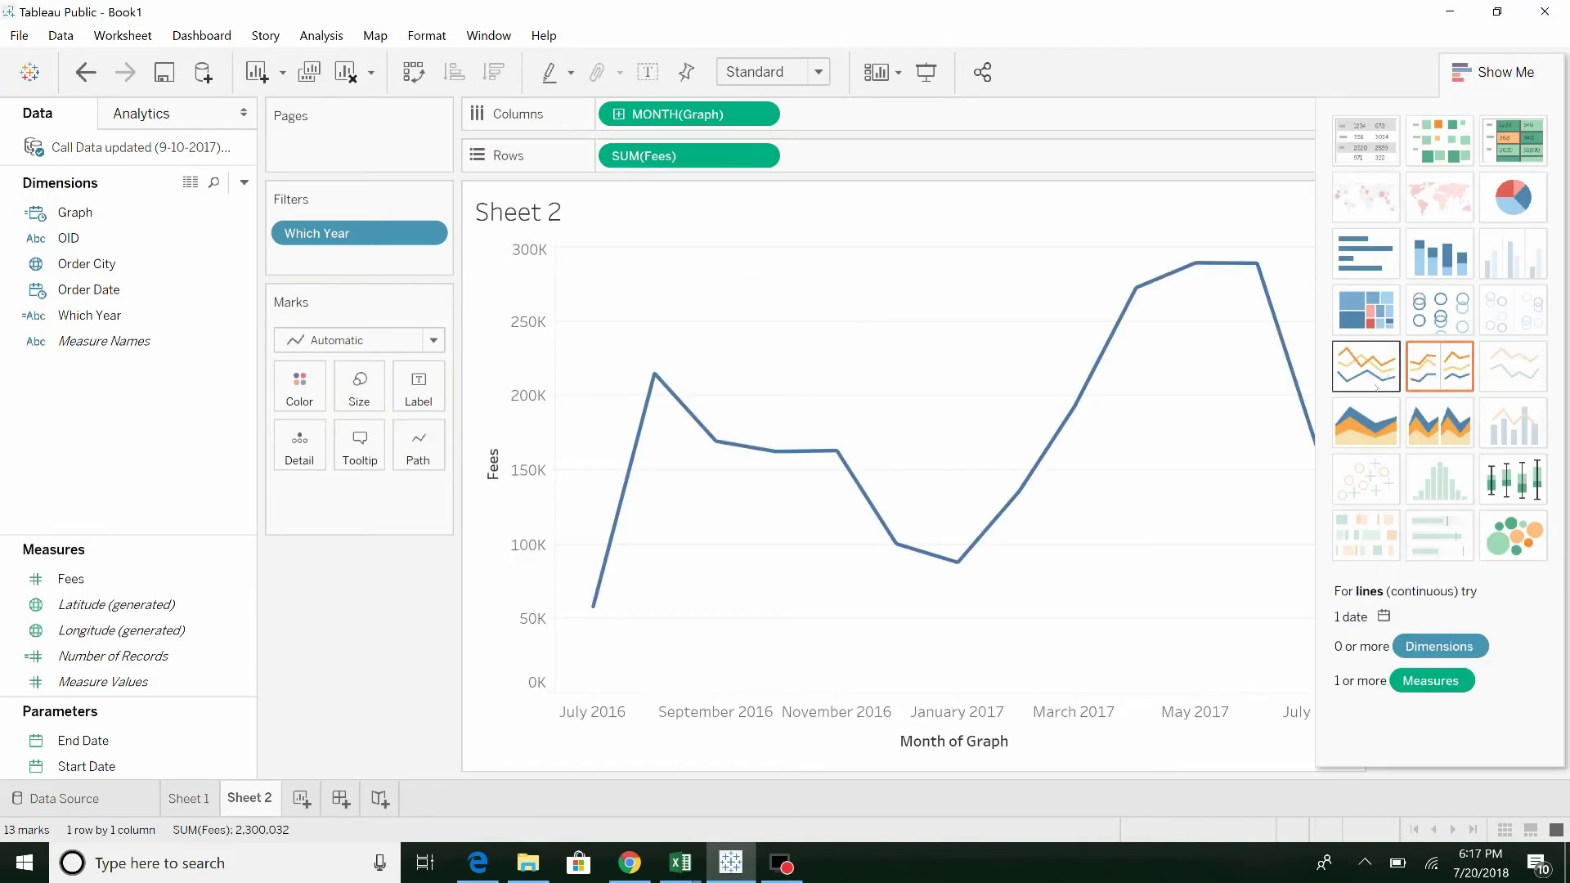
click(1516, 76)
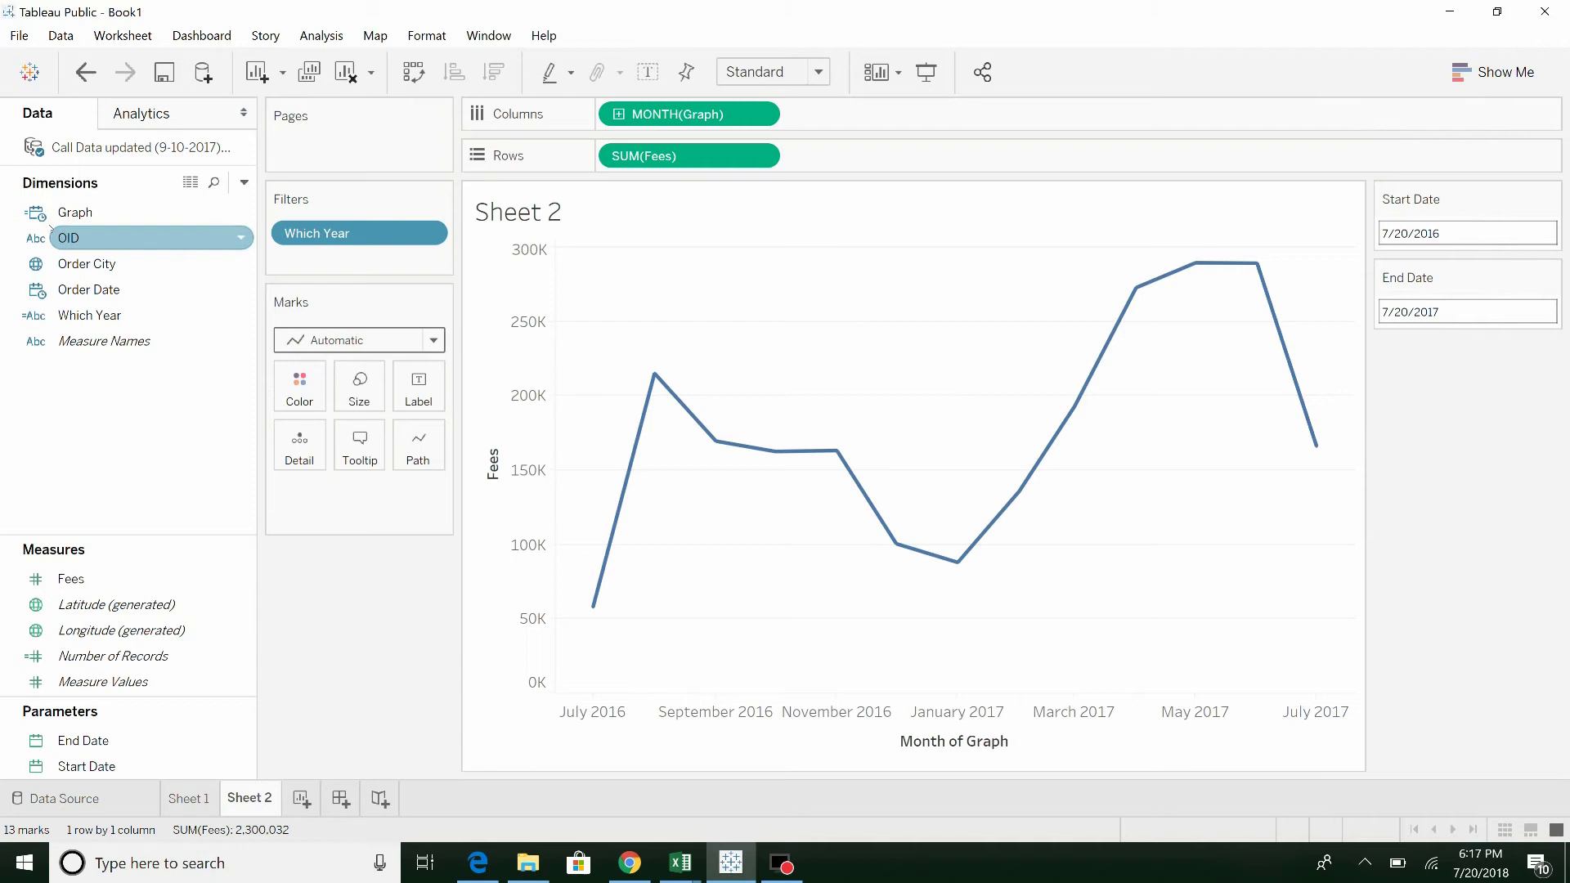
drag(82, 314, 309, 387)
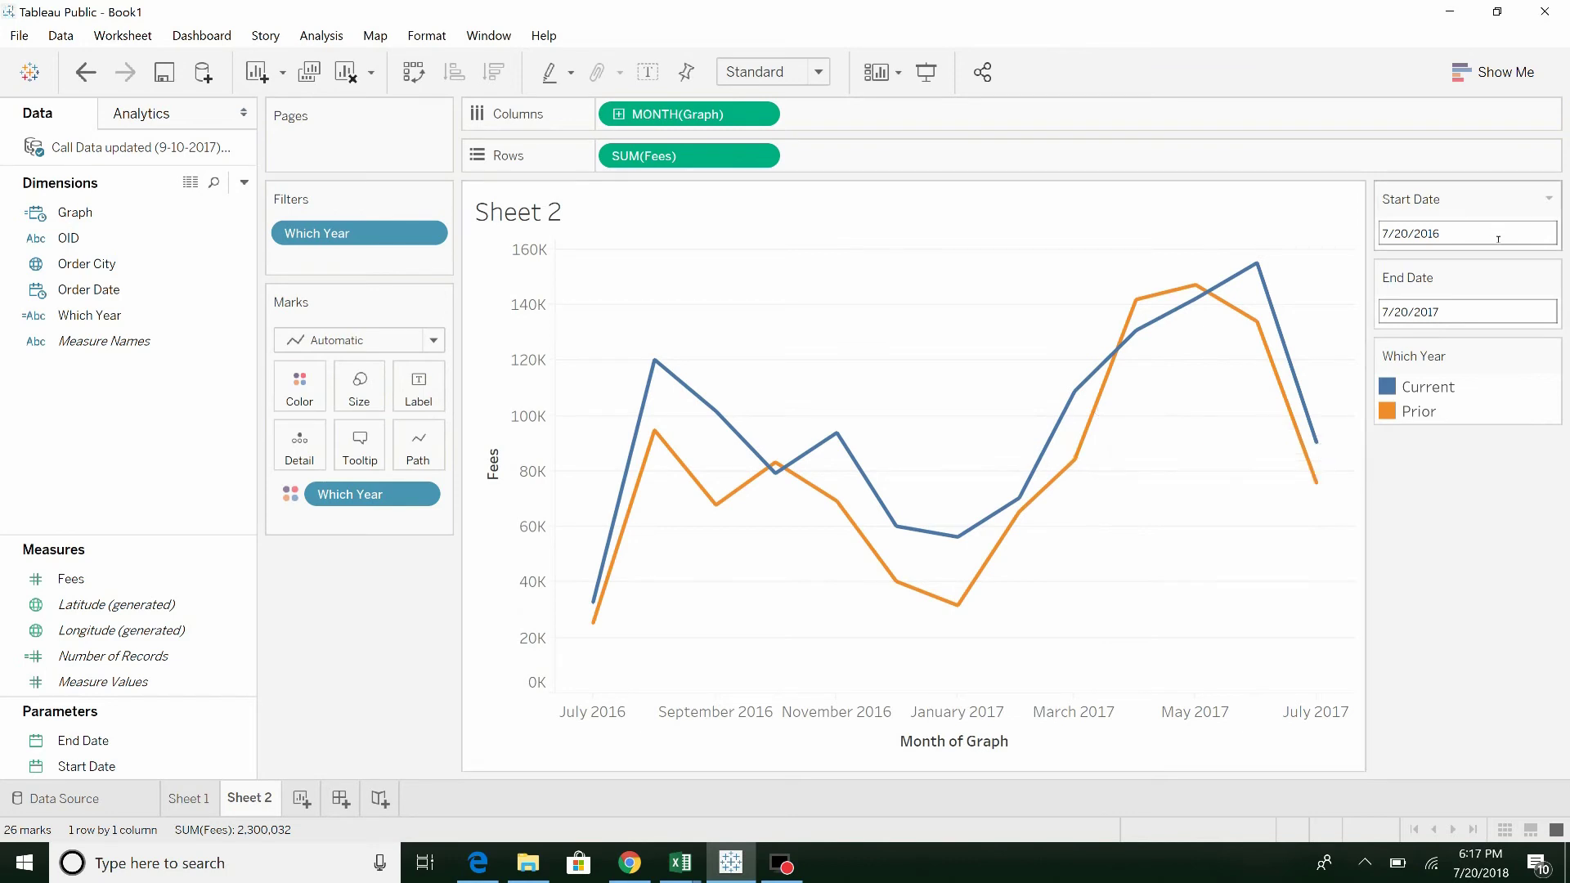
- Change the End Date parameter to 7/31/2017
click(1464, 318)
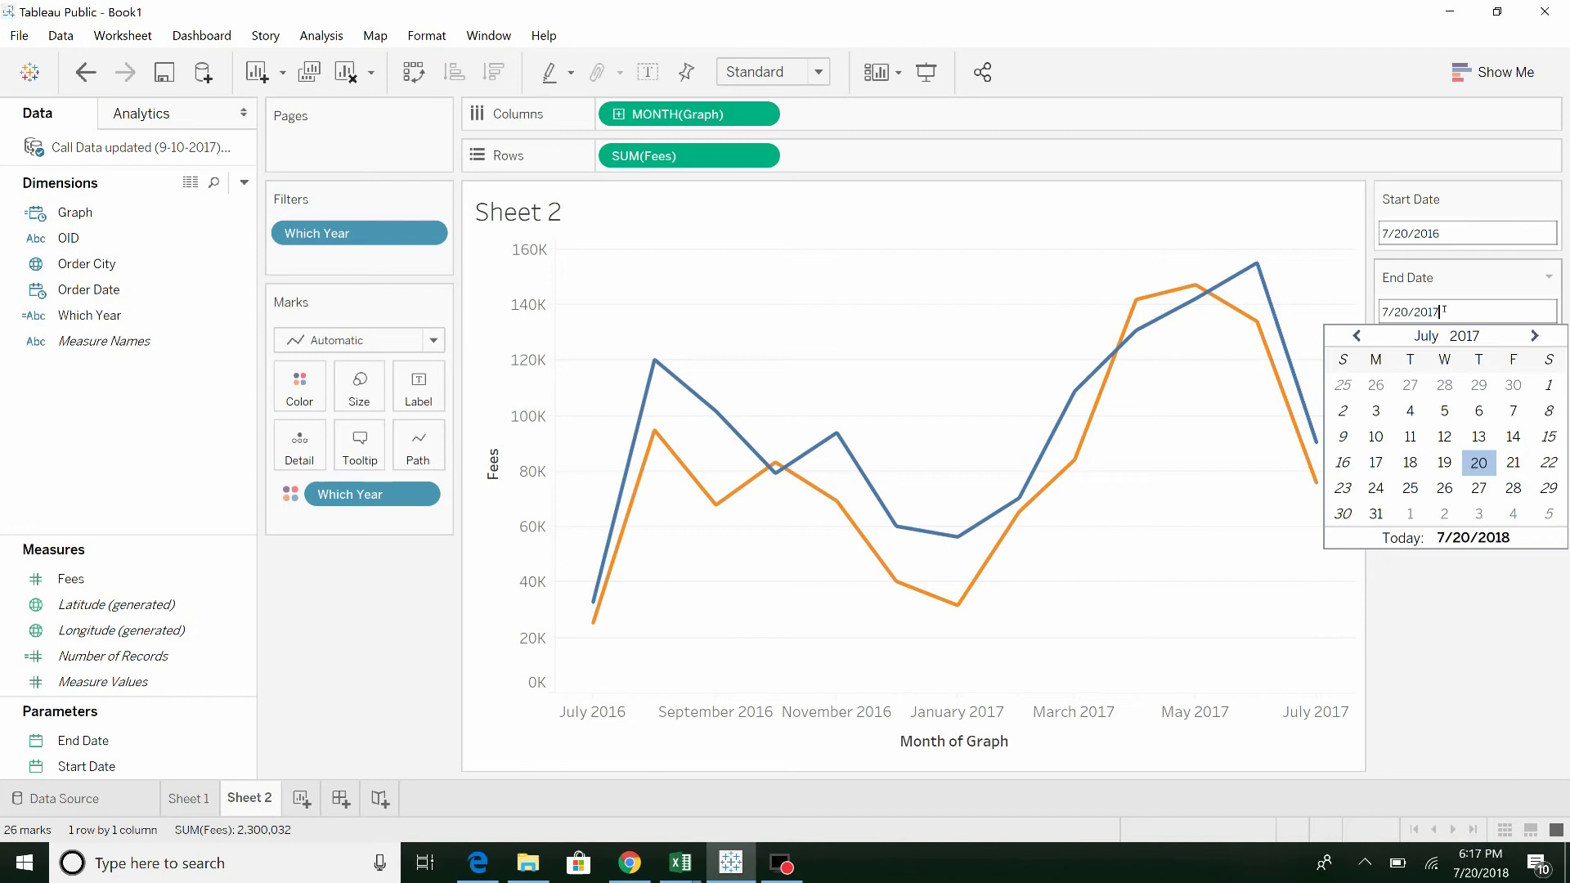
drag(1444, 309, 1363, 312)
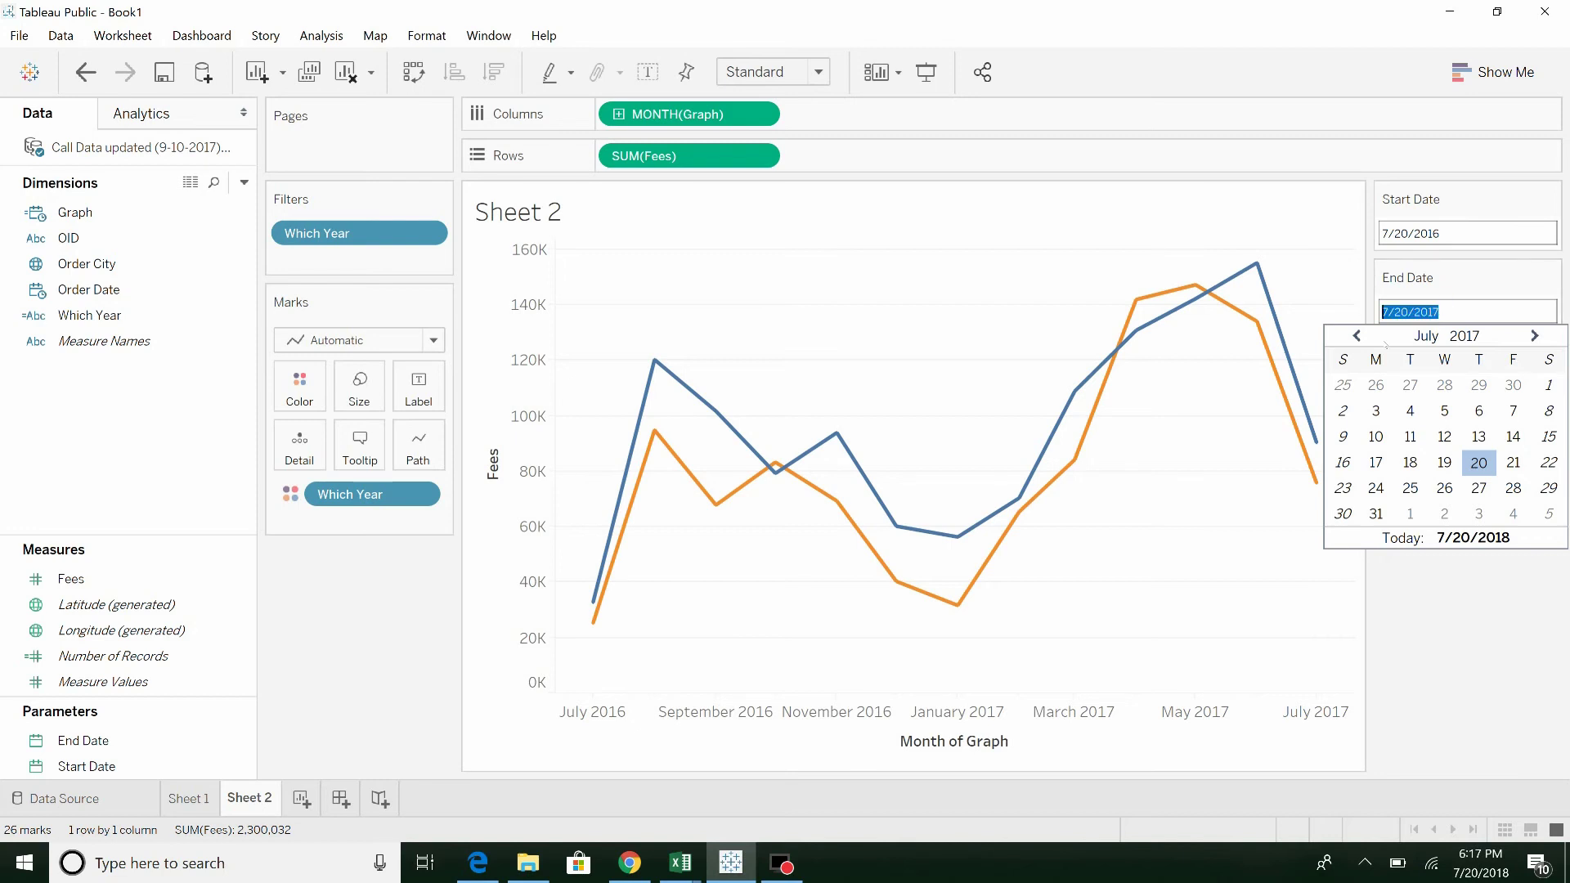
text(7/31/2017)
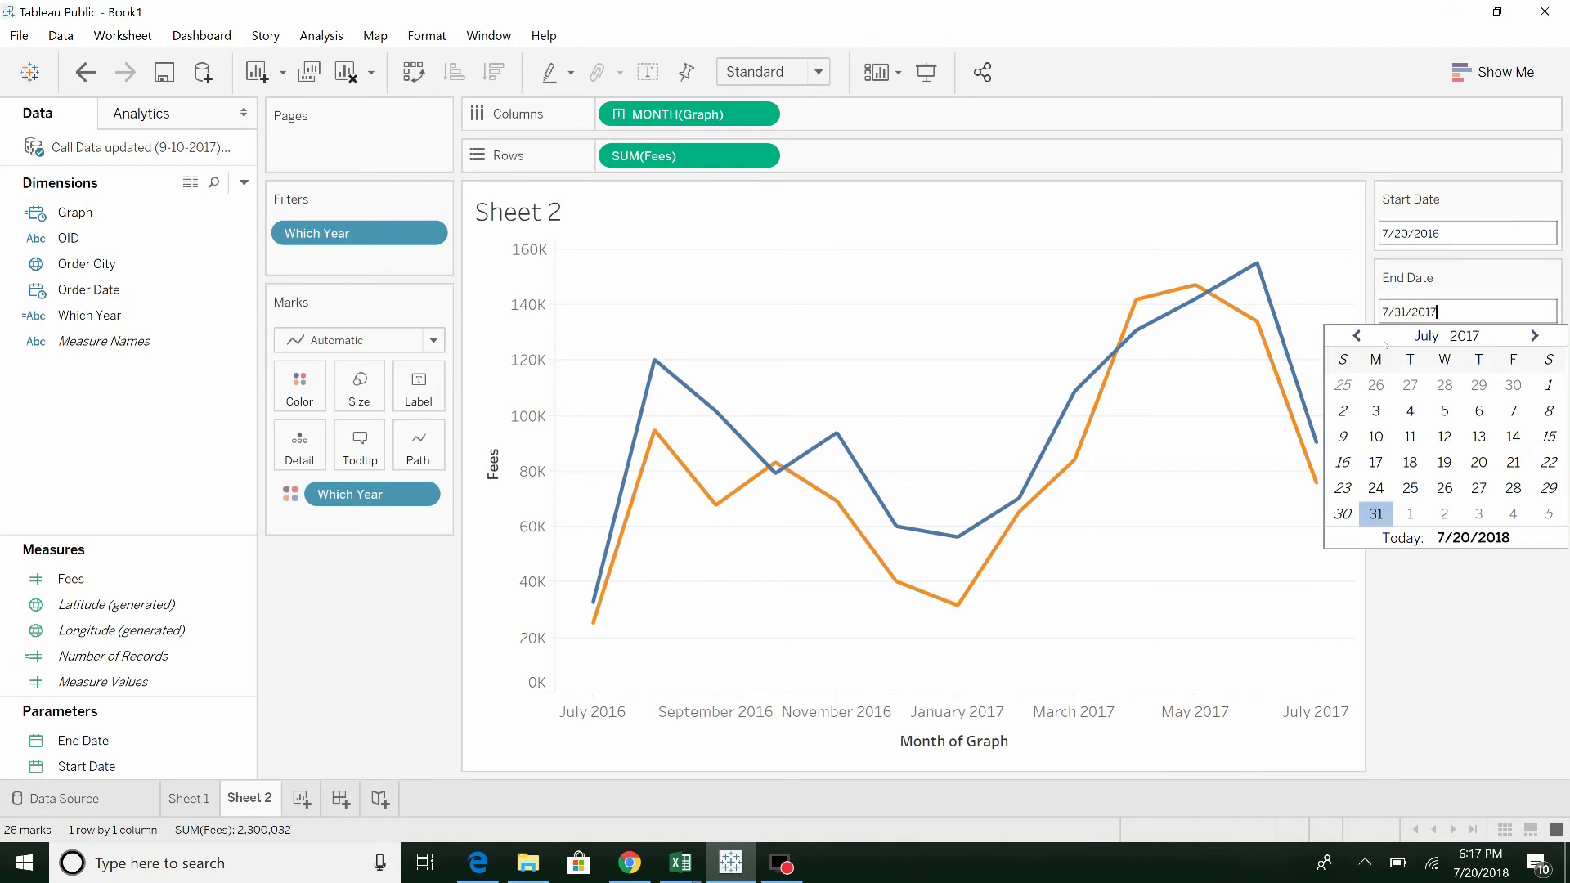
- Edit the Start Date parameter so it reads 1/11/2017
click(1461, 235)
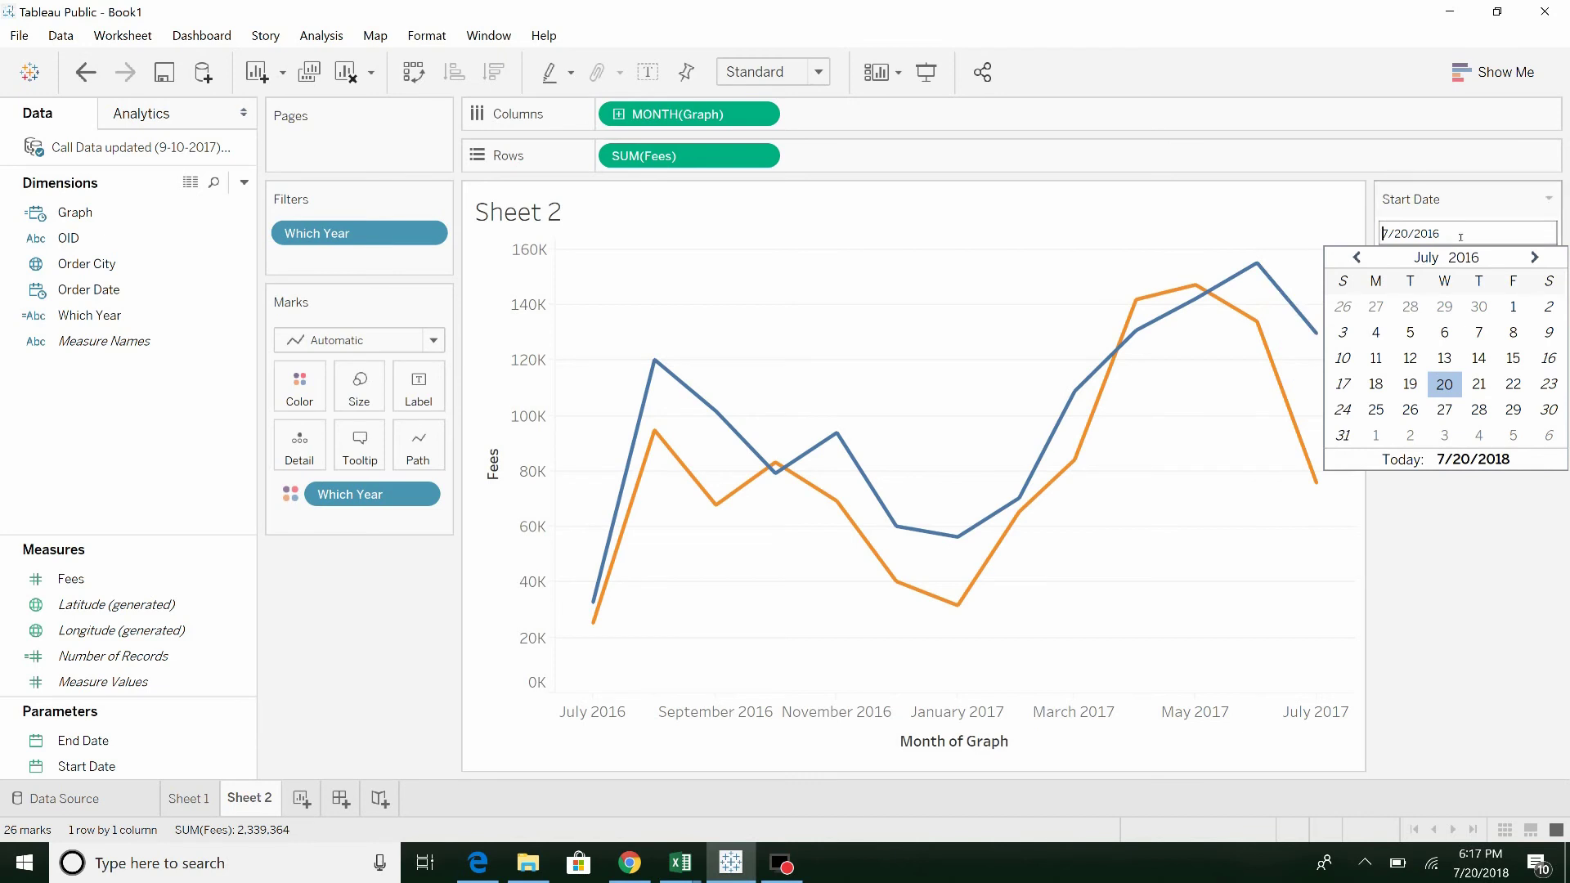
drag(1461, 238, 1379, 235)
text(7/1/2017)
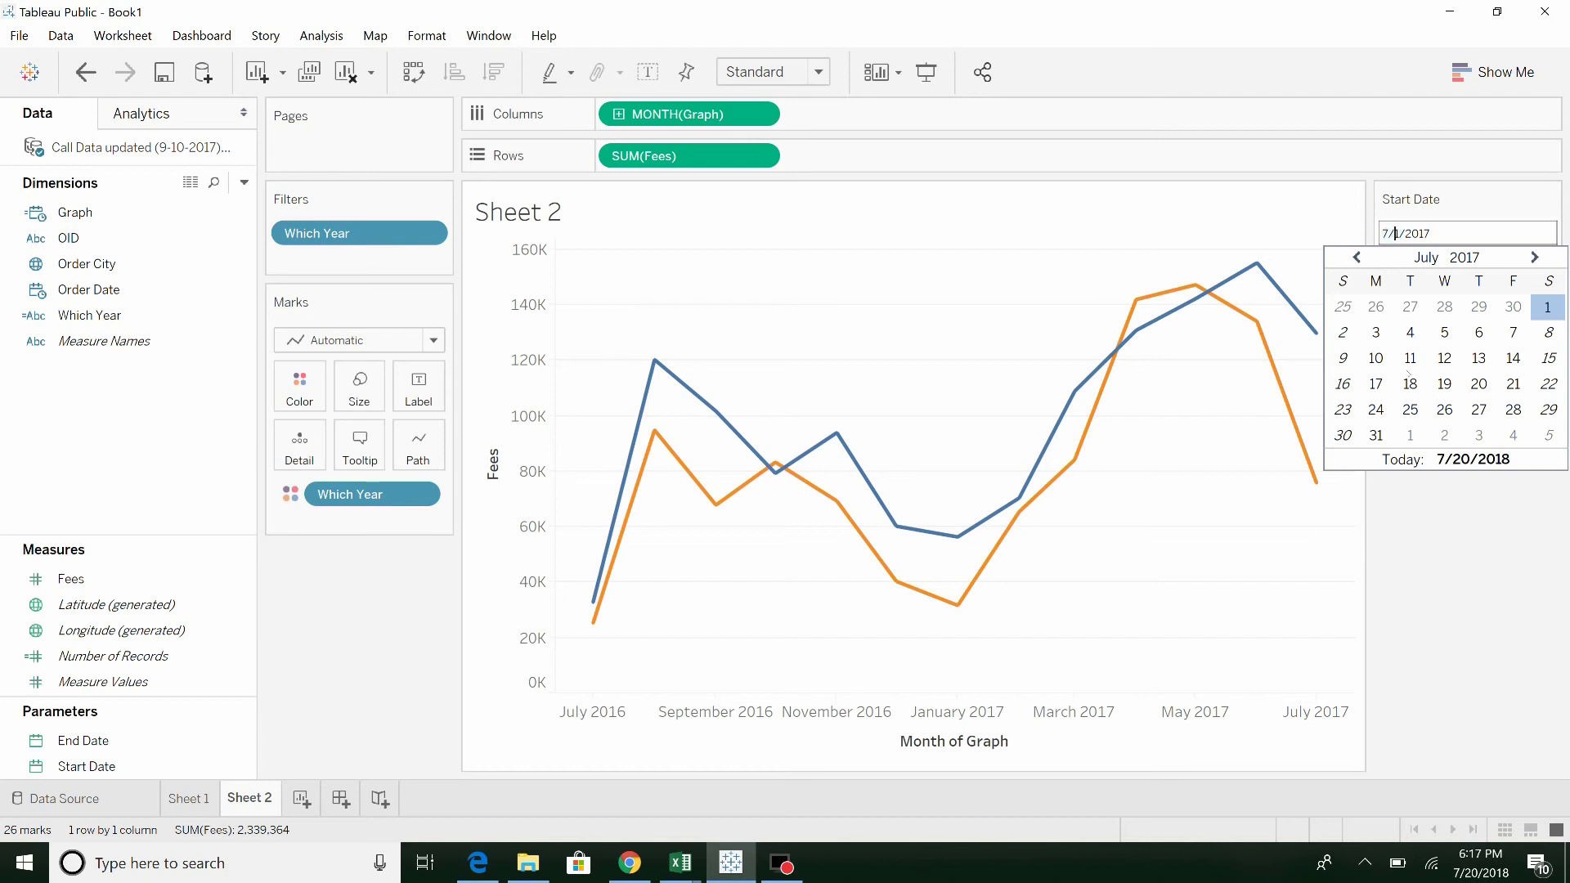
click(1408, 368)
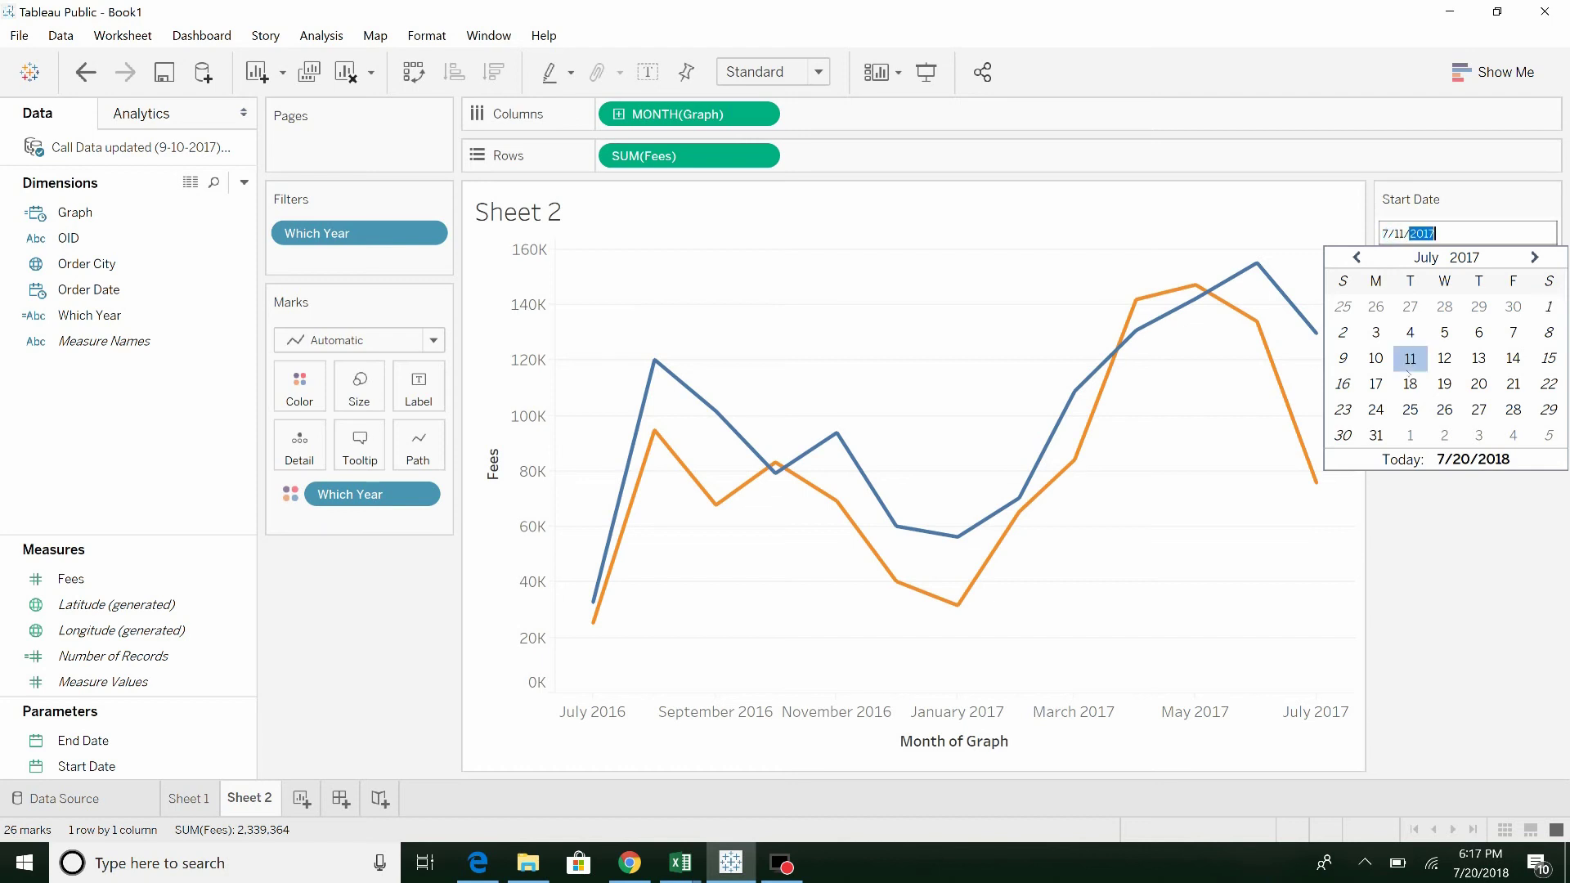
key(Home)
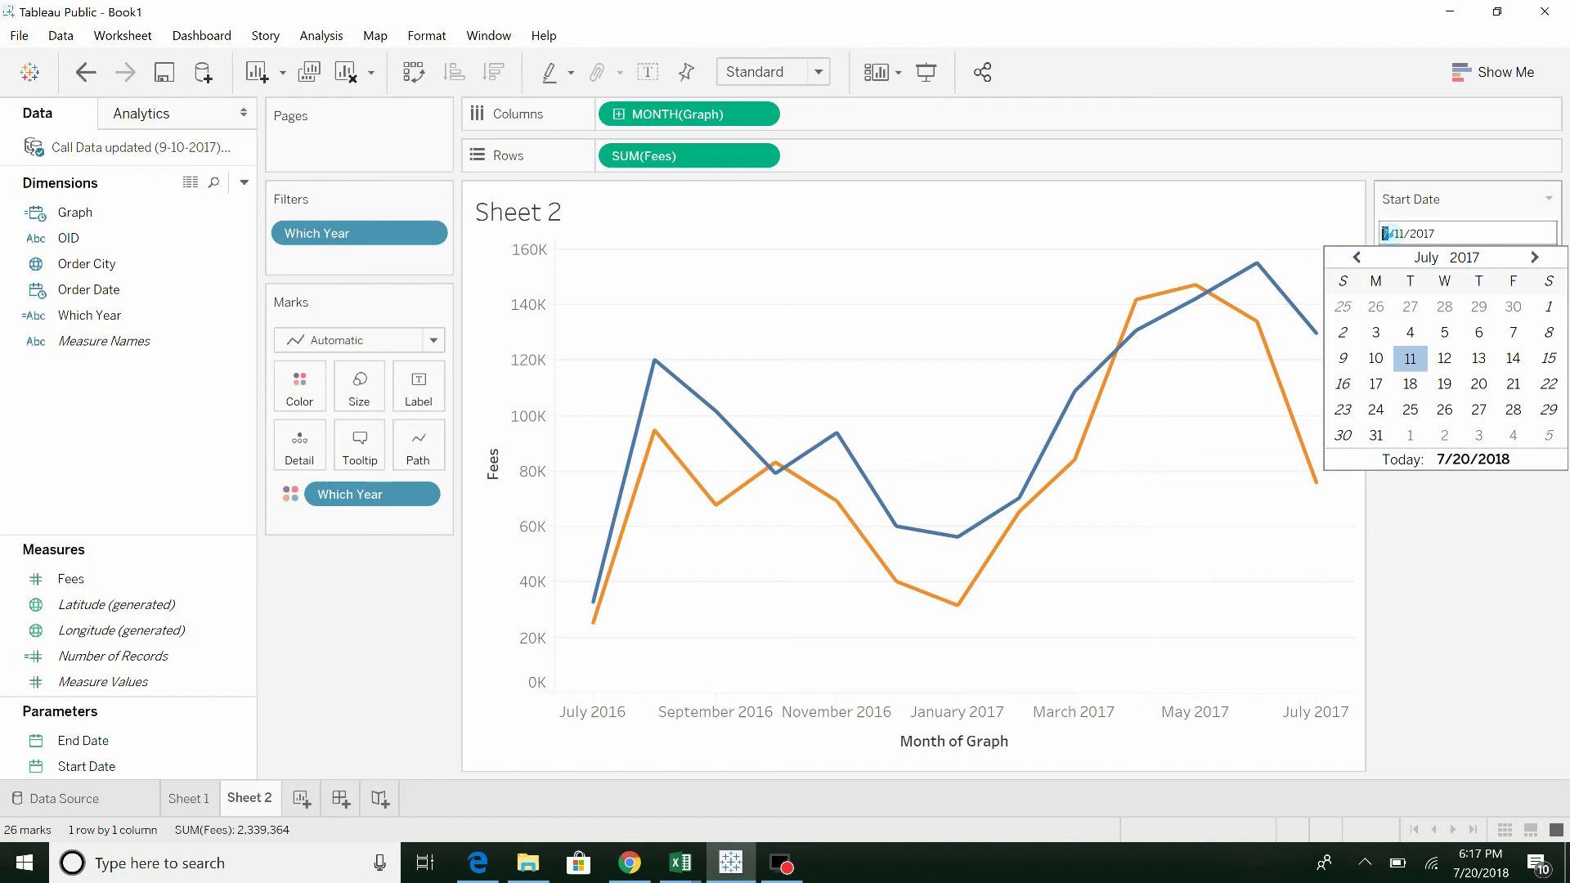
text(1)
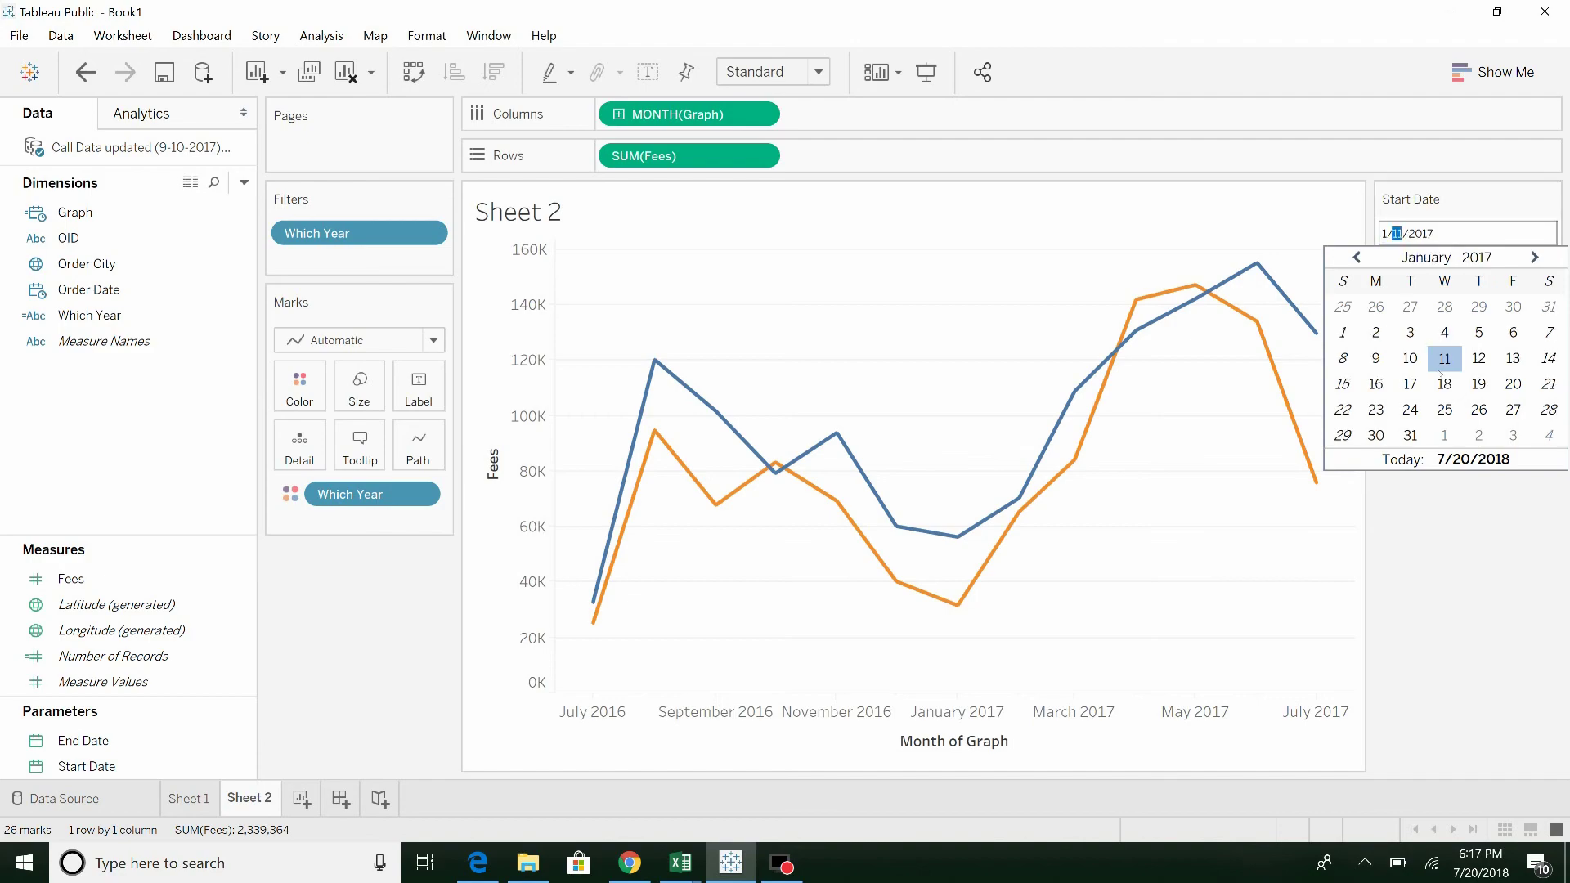